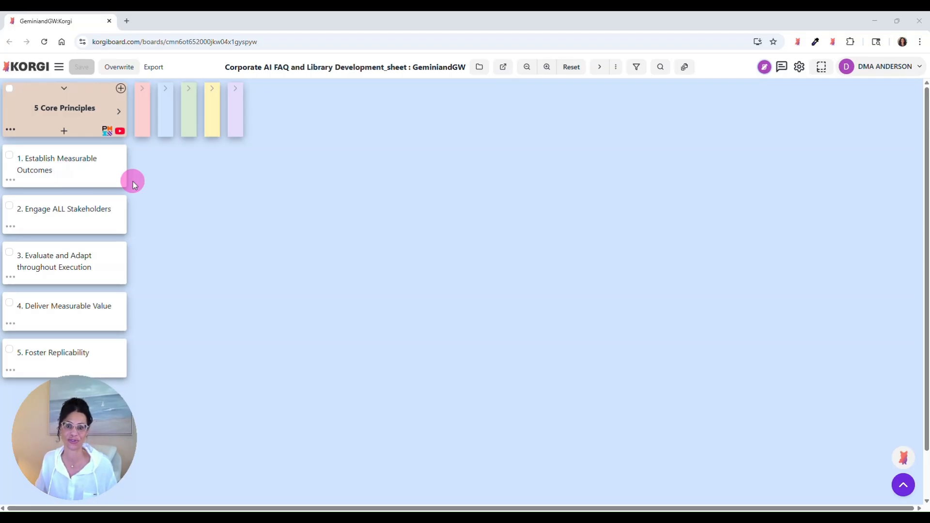
Mark all five cards of the 5 Core Principles list as complete, from Establish Measurable Outcomes to Foster Replicability
left_click(10, 156)
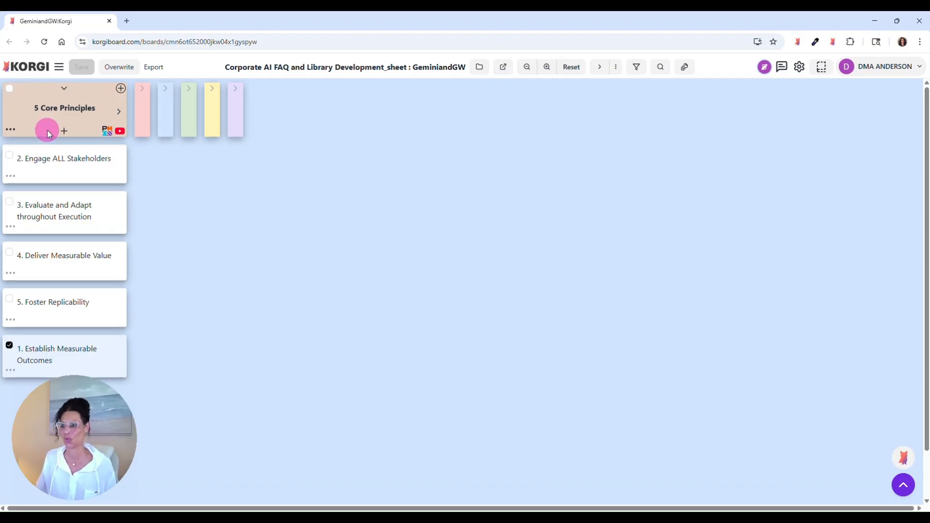
left_click(9, 156)
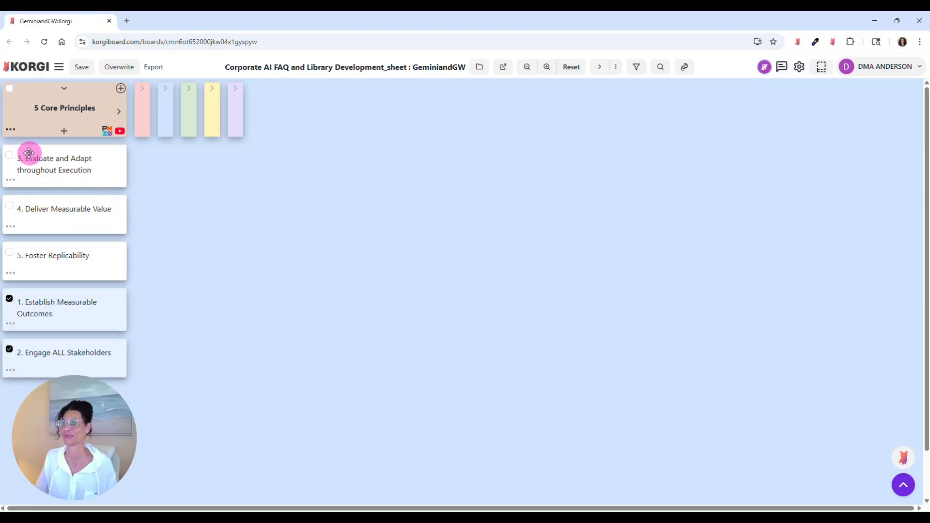
left_click(11, 158)
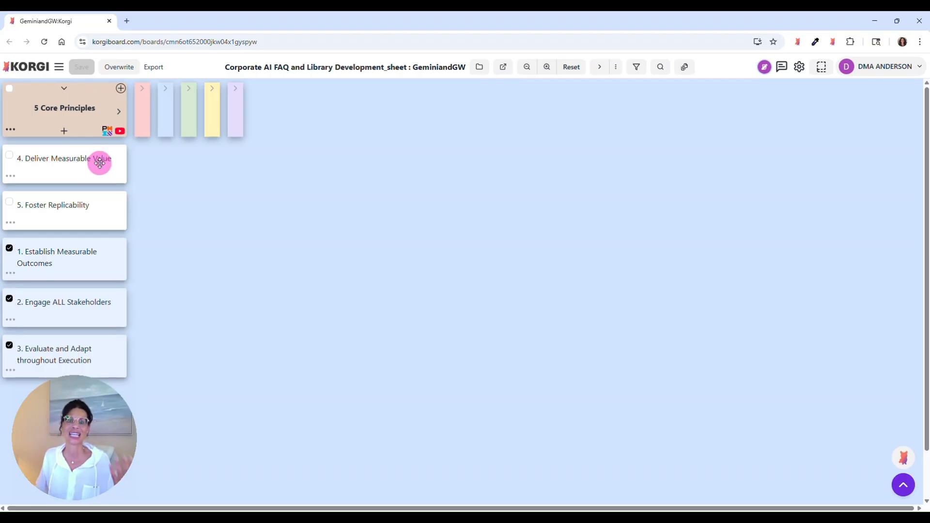
left_click(10, 155)
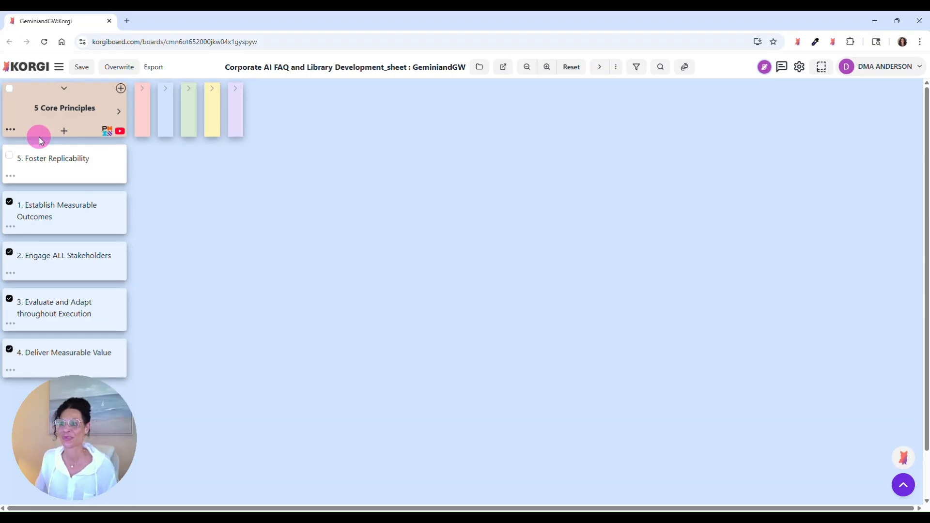
left_click(9, 155)
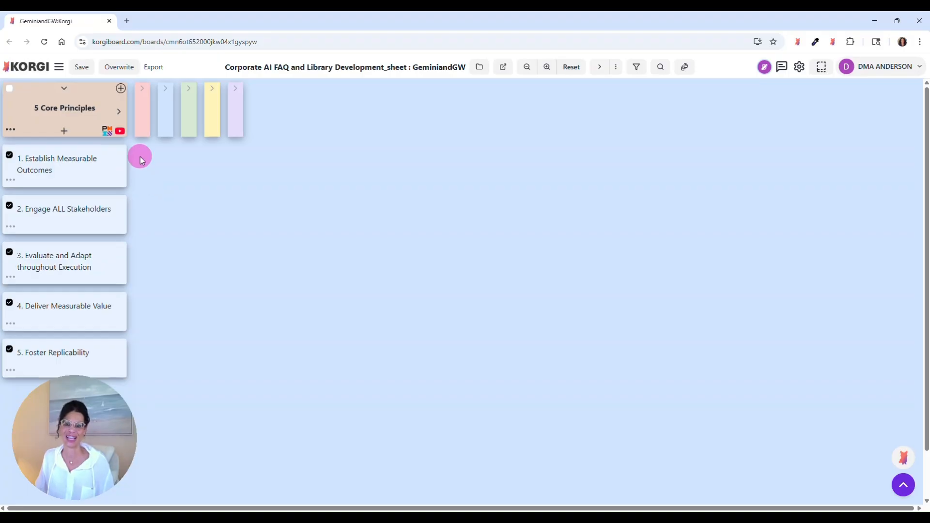
Expand the 3 Core Practices list and mark its Braindump, Centralize and Prioritize cards as complete
left_click(142, 89)
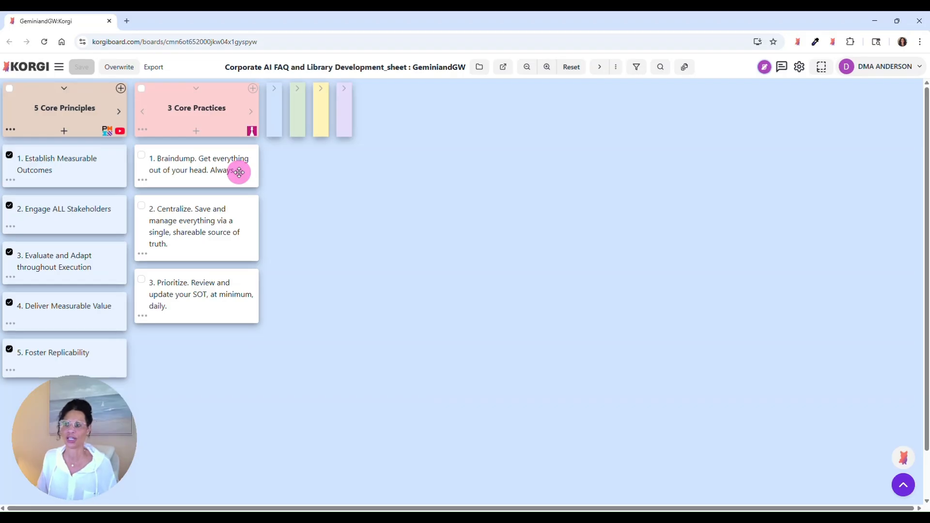
left_click(142, 159)
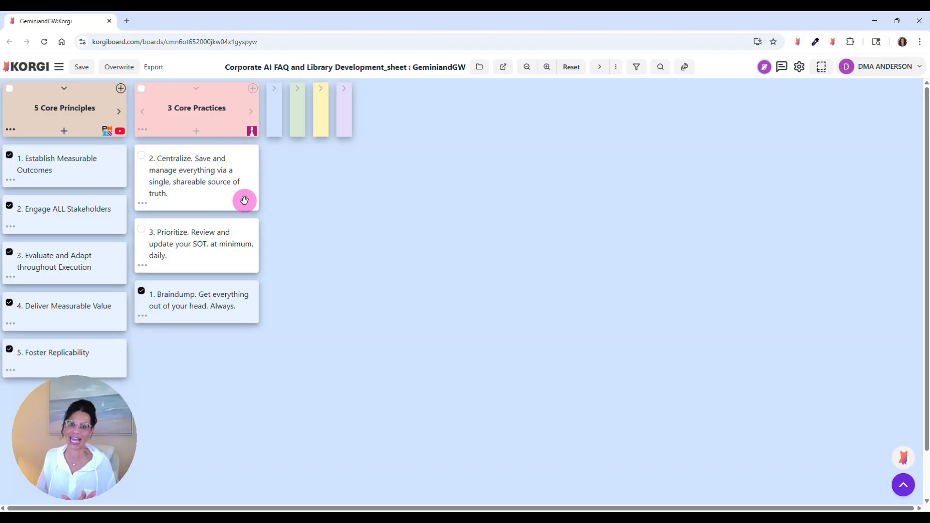
left_click(142, 156)
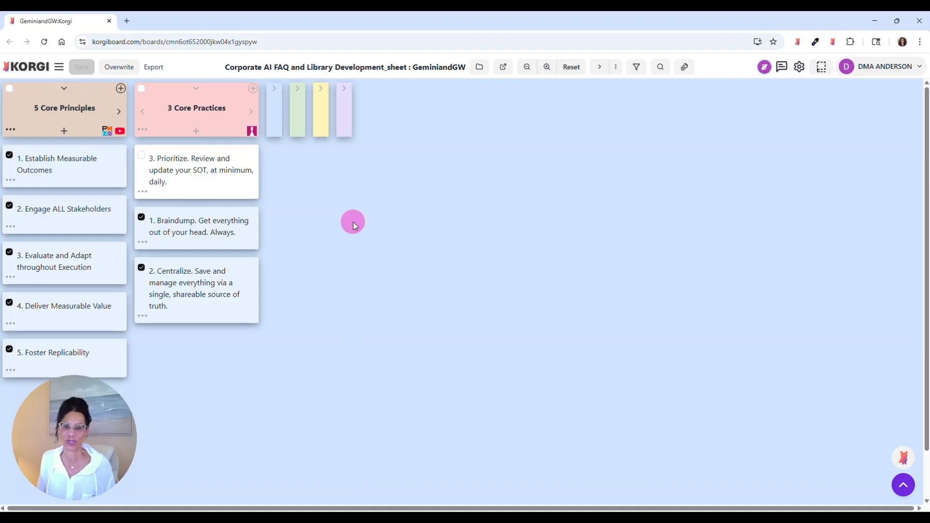
left_click(142, 156)
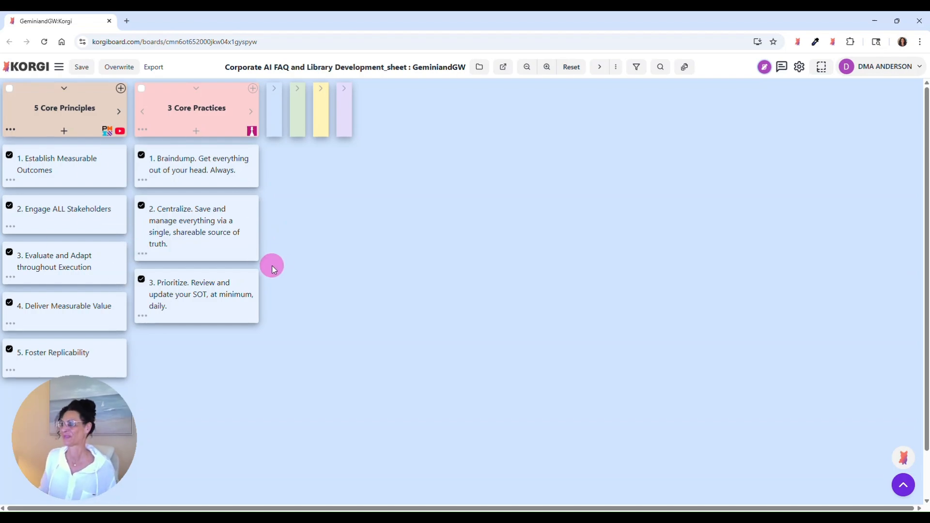
Expand the Google Docs + Gemini list and copy the AI FAQs/Library project prompt from the Establish Measurable Outcome card's notes
left_click(272, 92)
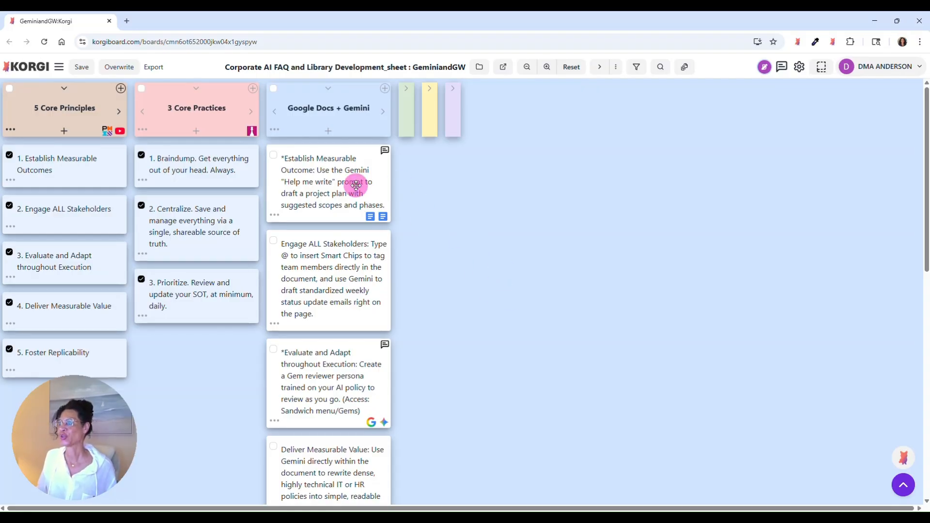
left_click(384, 150)
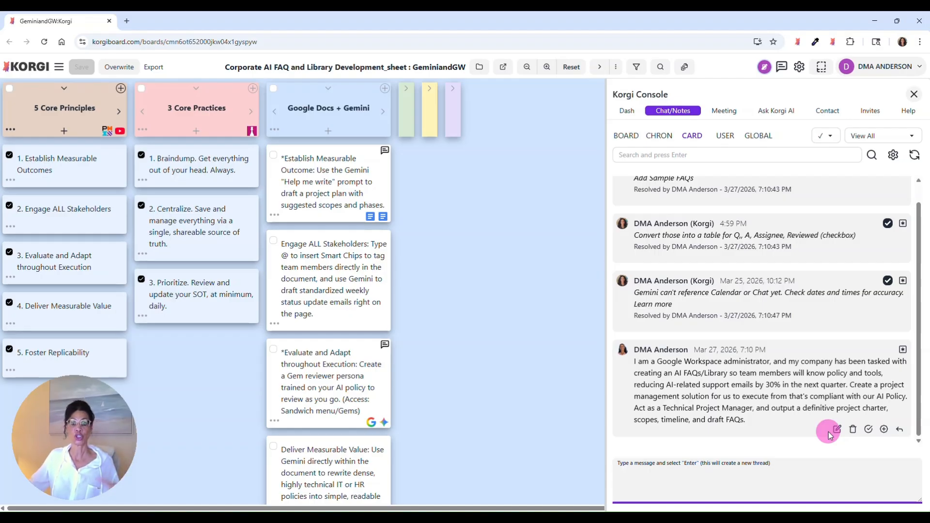
triple_click(761, 372)
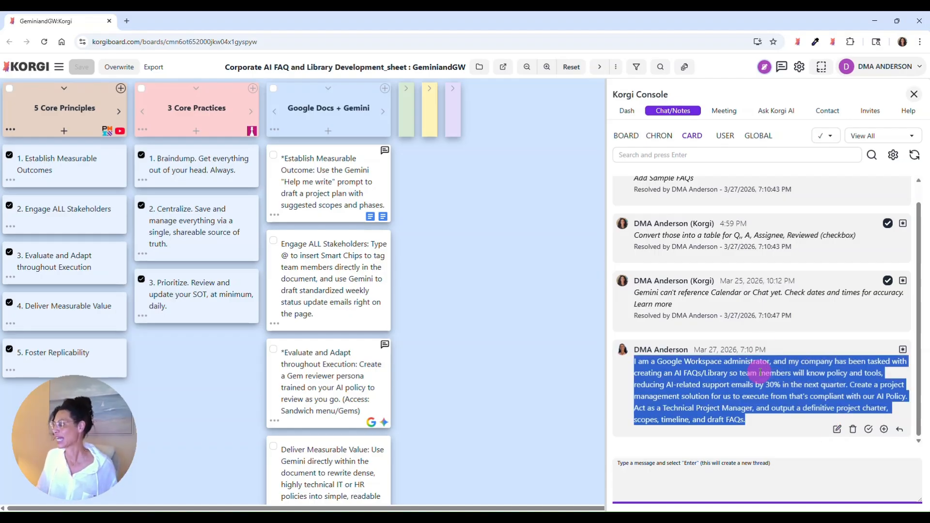
left_click(760, 372)
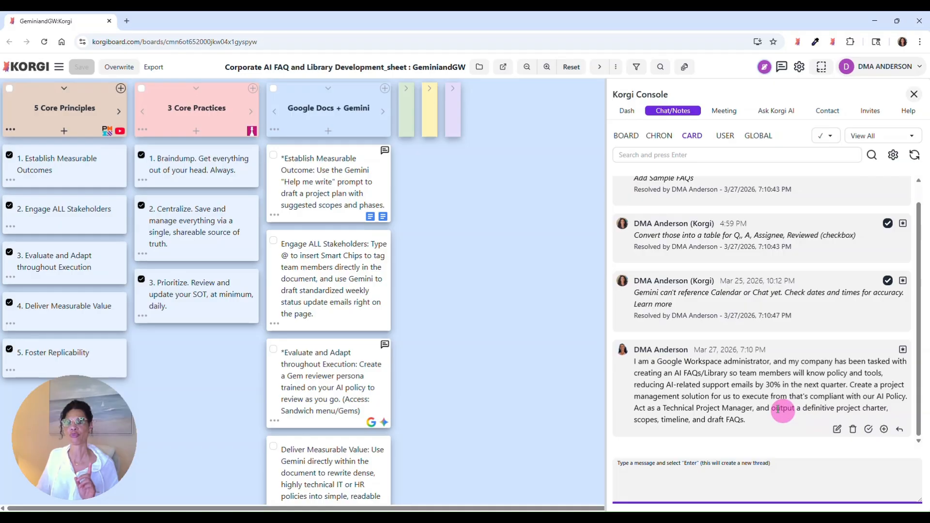
left_click(912, 94)
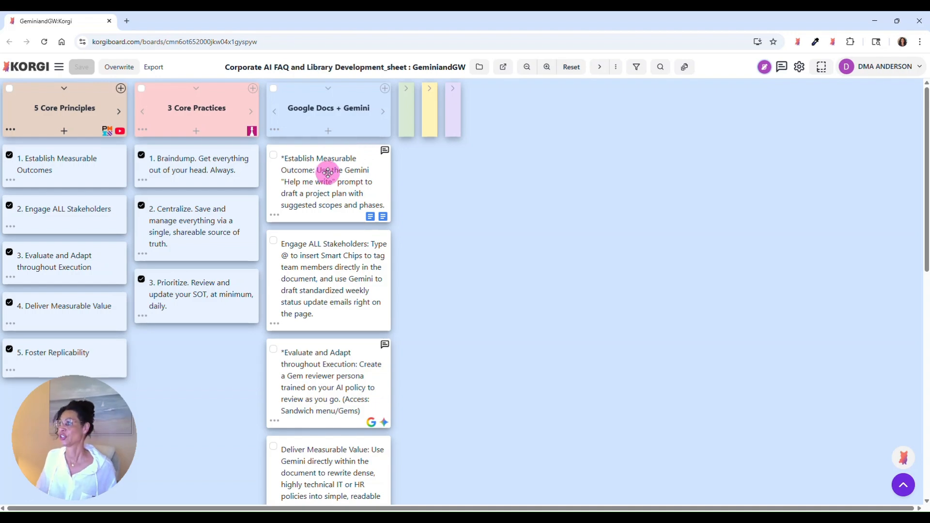
Check the AI Acceptable Use Policy linked to the Establish Measurable Outcome card and create a new Google Doc from that card
left_click(382, 216)
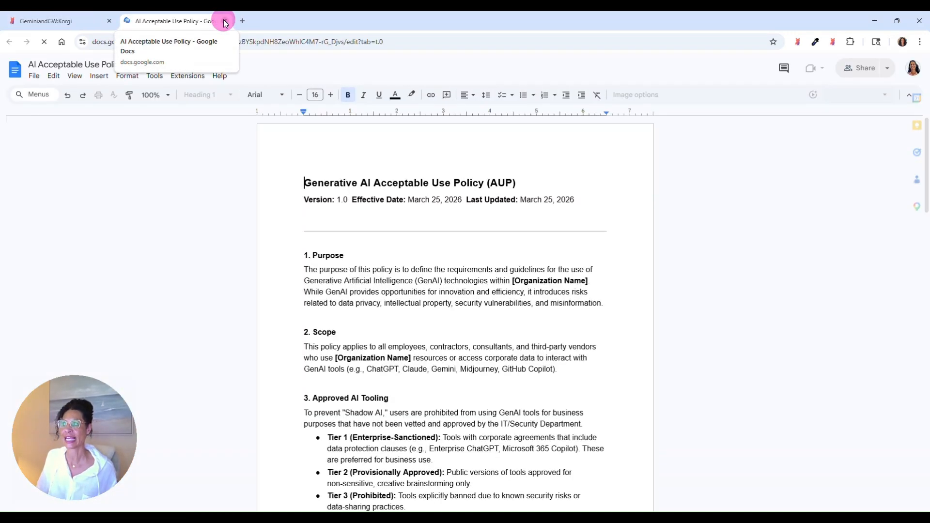
left_click(225, 21)
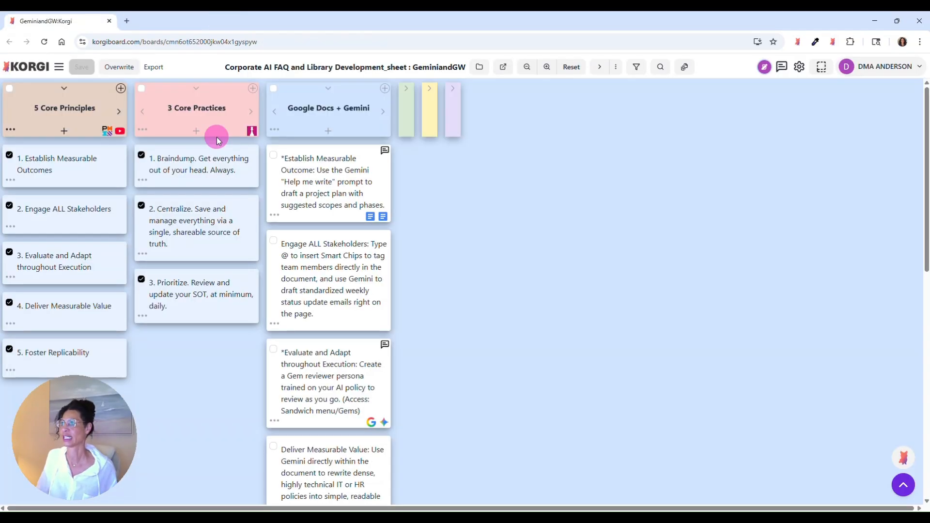
left_click(274, 216)
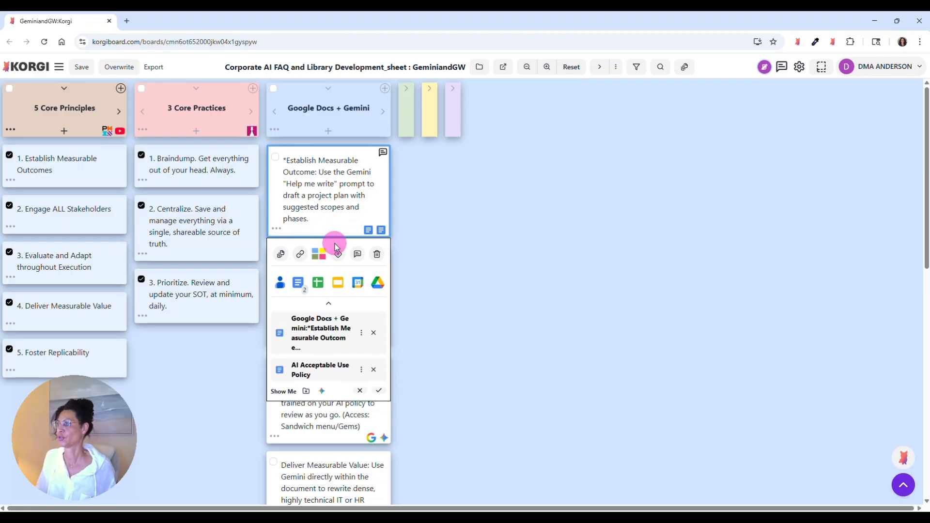
left_click(298, 282)
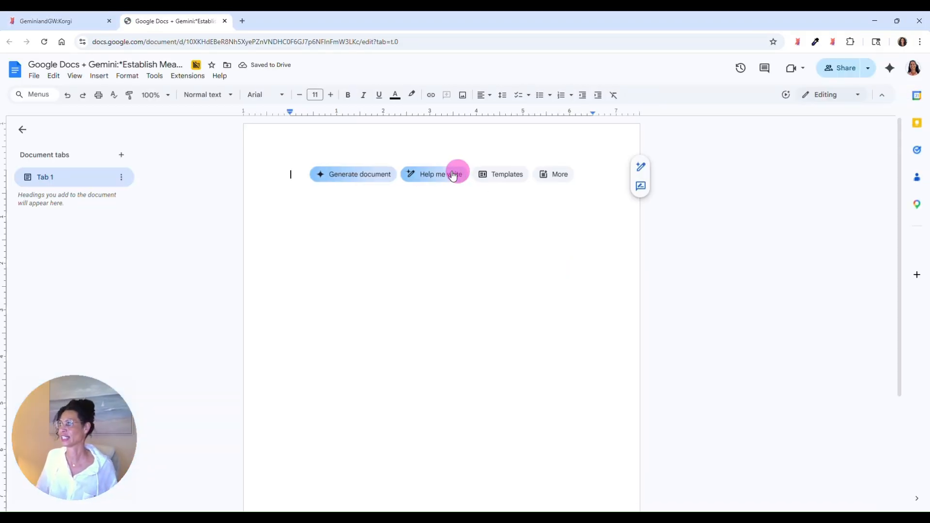
left_click(443, 176)
key("ctrl+v")
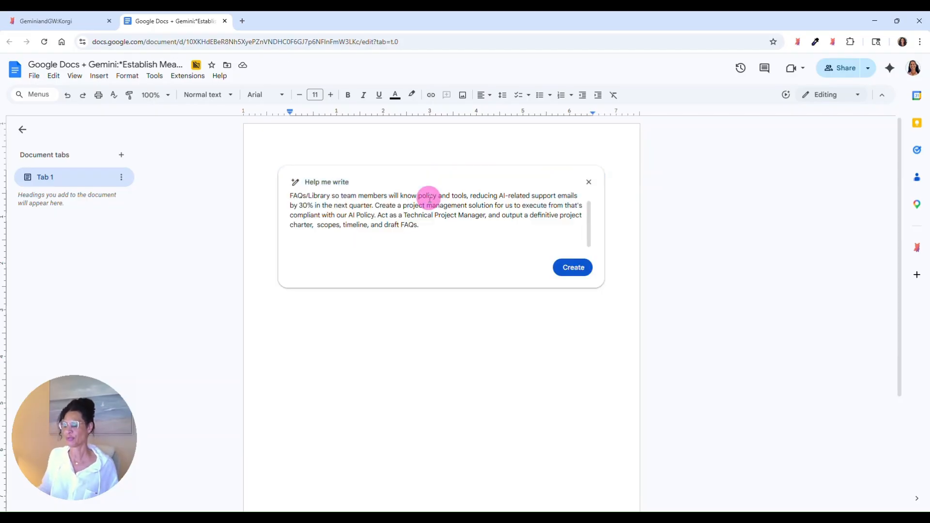
key("Return")
scroll(429, 239, "down", 3)
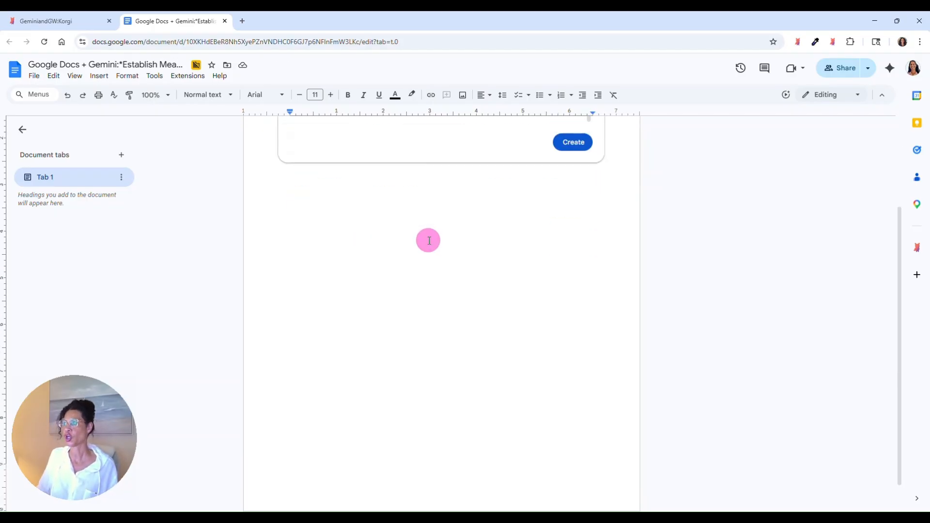
scroll(397, 232, "up", 3)
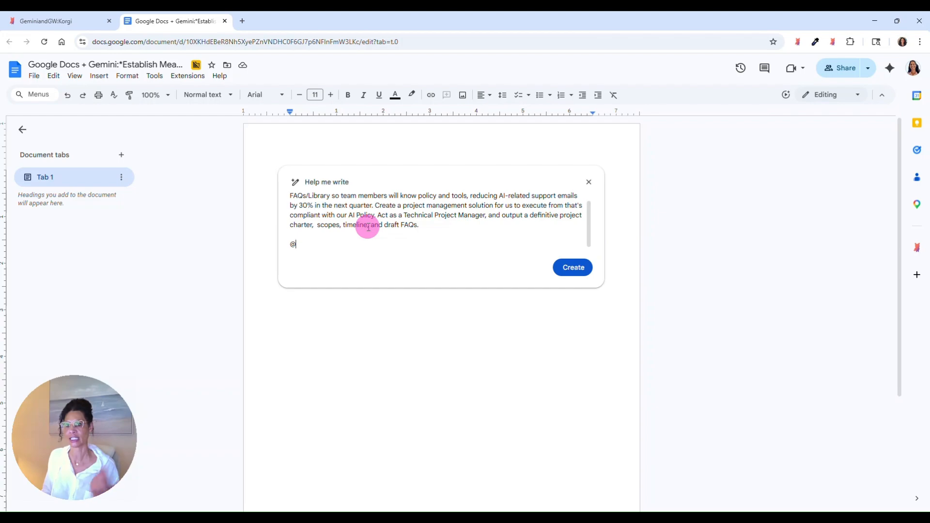
key("BackSpace")
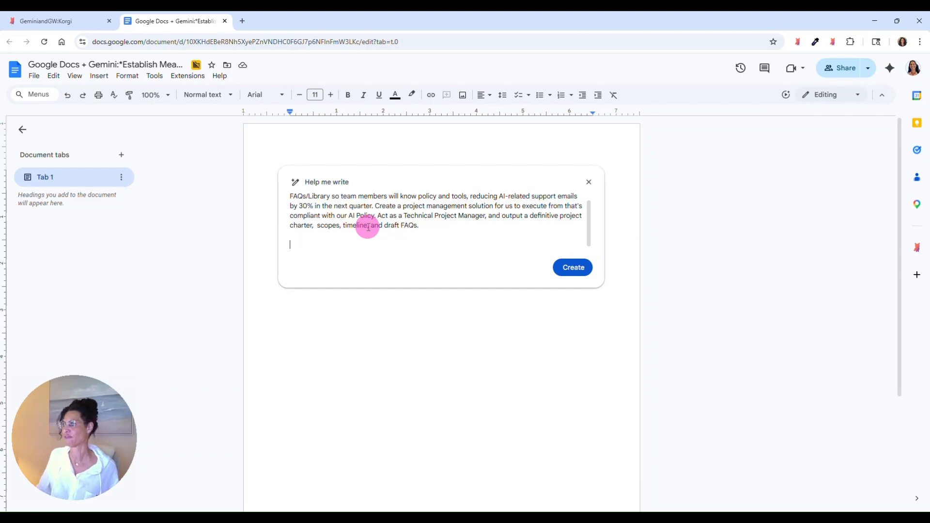
left_click(589, 184)
left_click(495, 243)
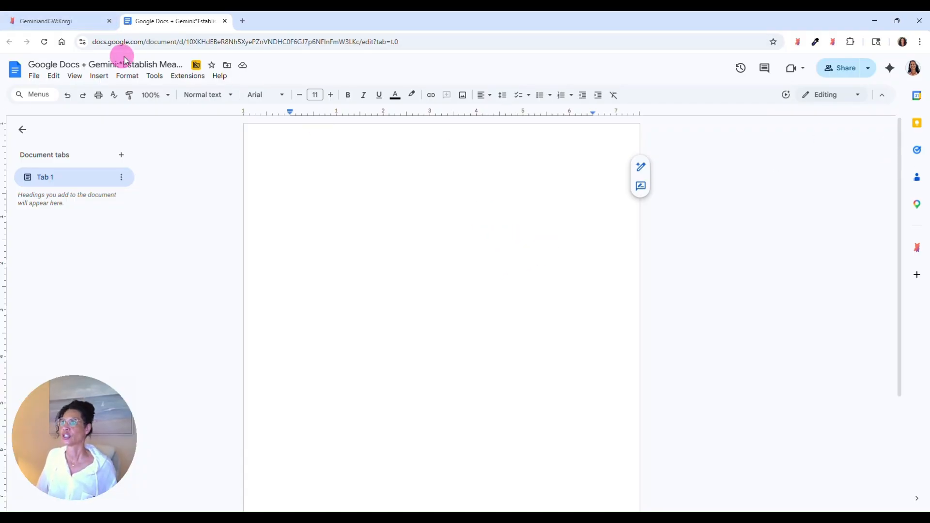
Examine the full set of building block categories available for the document
left_click(98, 75)
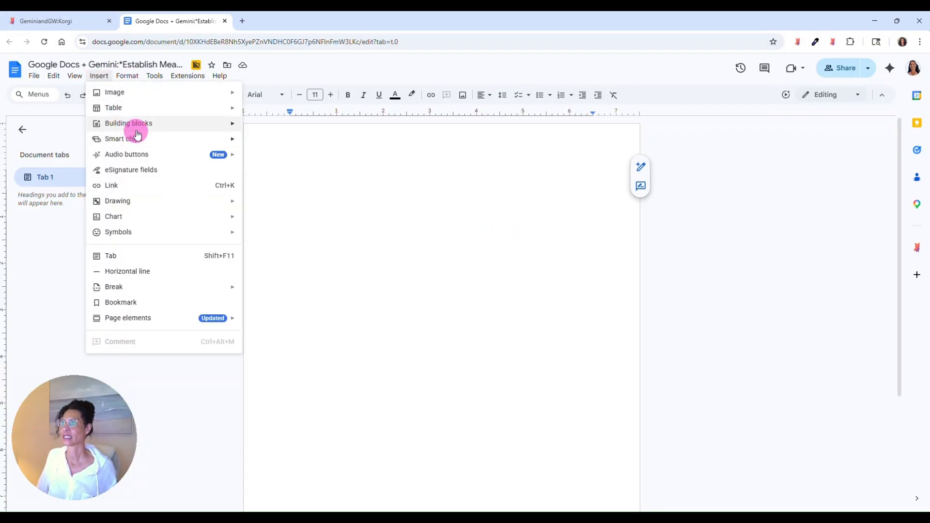
mouse_move(139, 126)
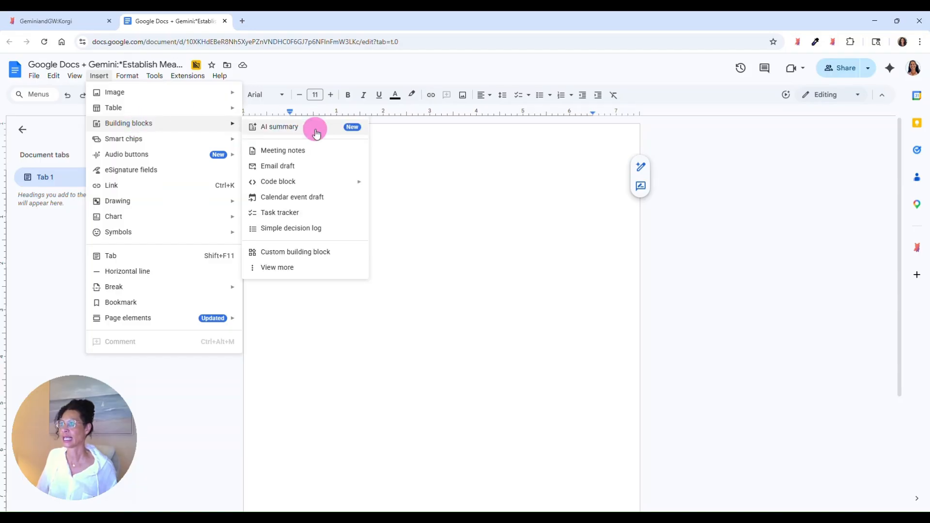
left_click(304, 267)
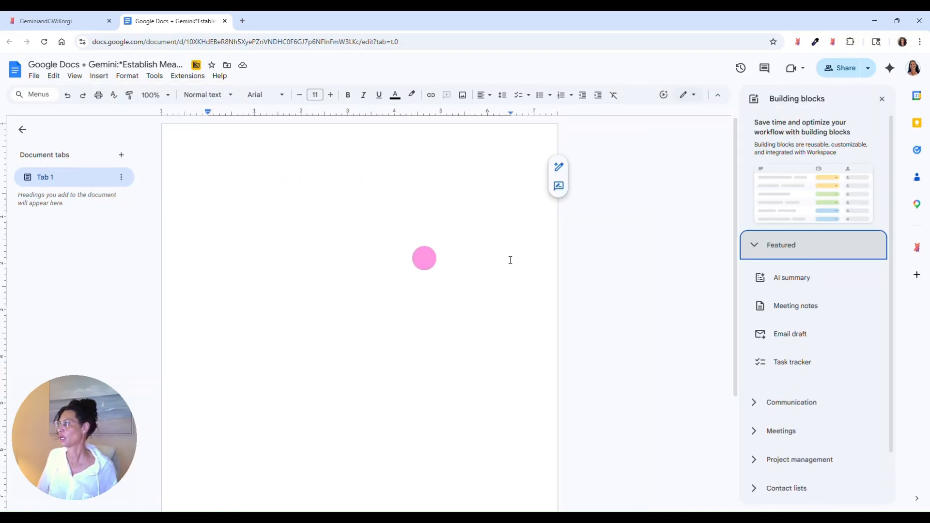
scroll(804, 294, "down", 2)
mouse_move(805, 304)
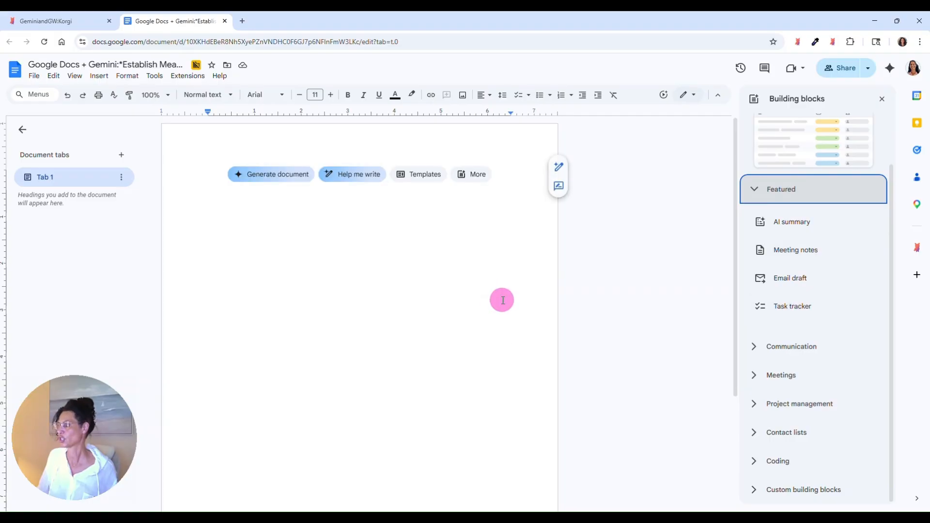
left_click(883, 100)
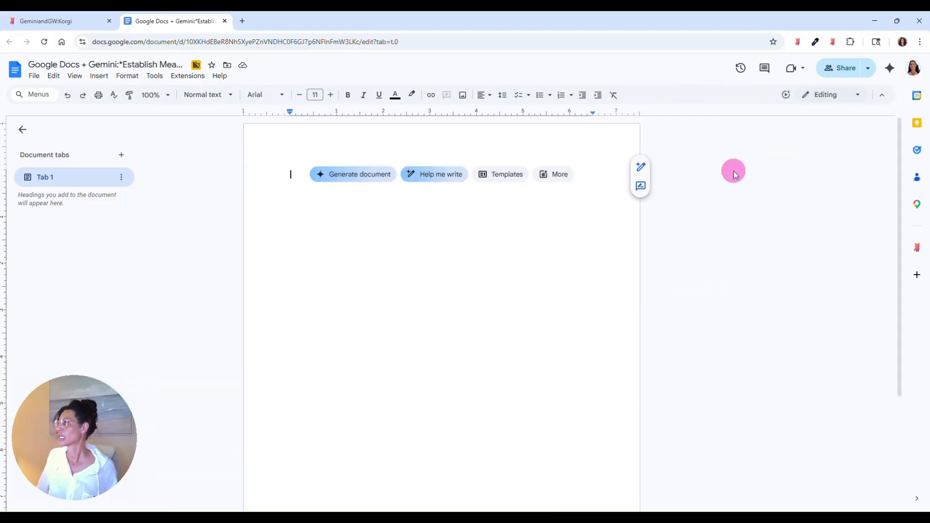
Enter the copied AI FAQs/Library project prompt in a Gemini chat beside the document and review its text
left_click(890, 68)
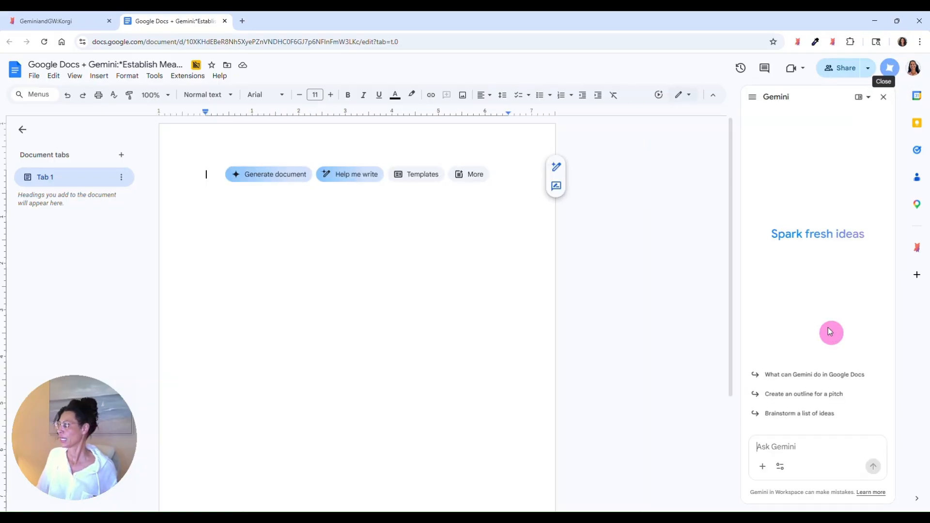
left_click(797, 446)
type("I am a Google Workspace administrator, and my company has been tasked with creating an AI FAQ/Library so team members will know policy and tools, reducing AI related support emails by 30% in the next quarter. Create a project management solution for us to execute from that's compliant with our AI Policy. Act as a Technical Project Manager, and output a definitive project charter,  scopes, timeline, and draft FAQs.")
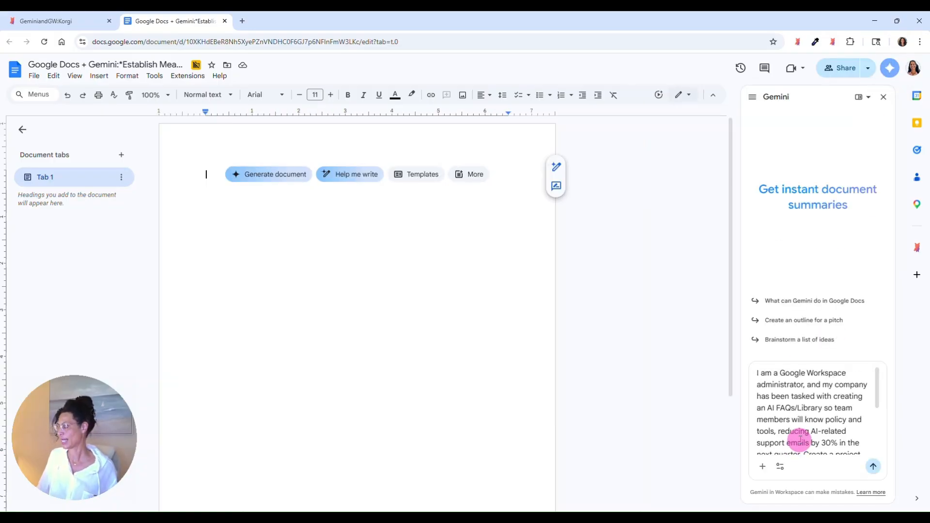
scroll(796, 427, "down", 5)
scroll(796, 413, "up", 5)
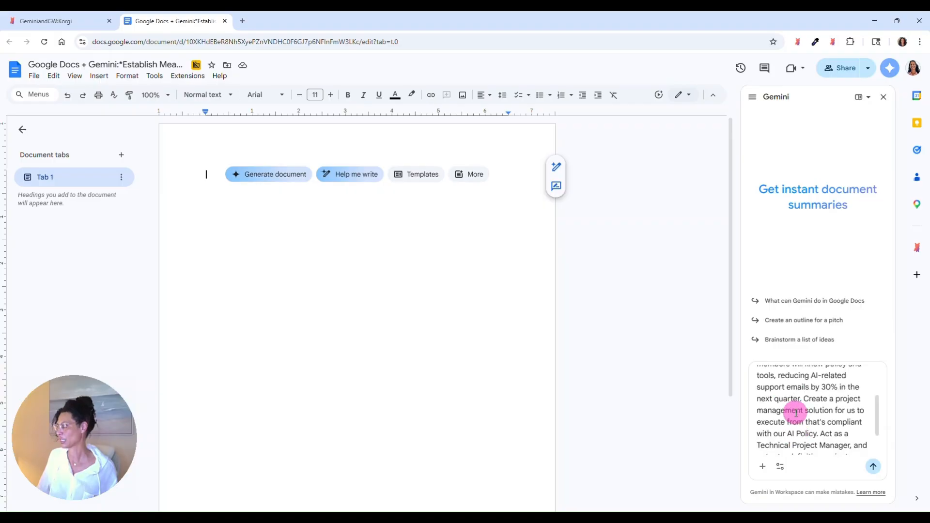
Attach the AI Acceptable Use Policy from Drive as a source for the Gemini prompt and submit it
left_click(762, 467)
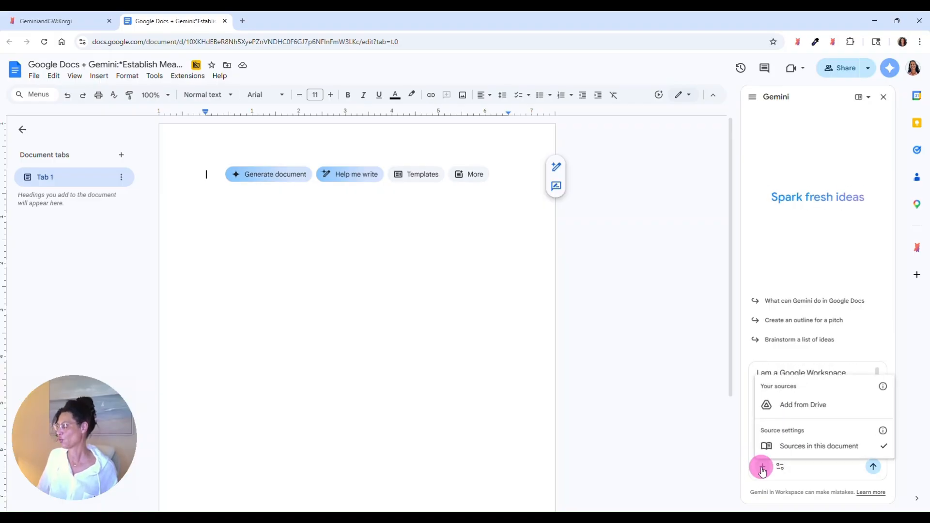
left_click(794, 407)
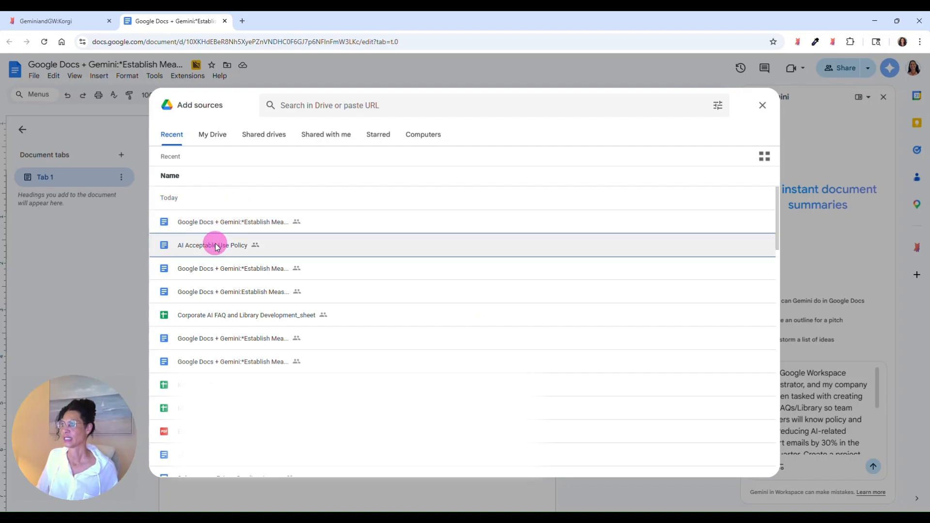
double_click(216, 244)
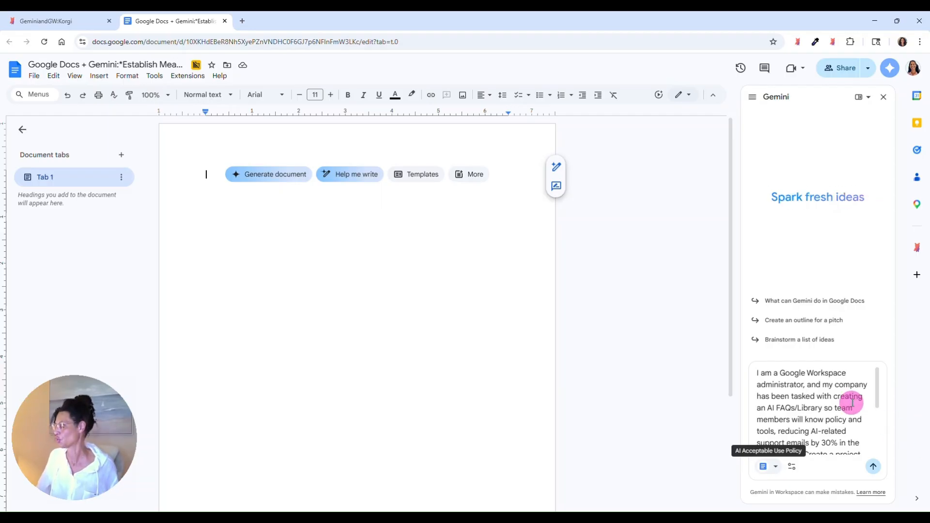
left_click(873, 467)
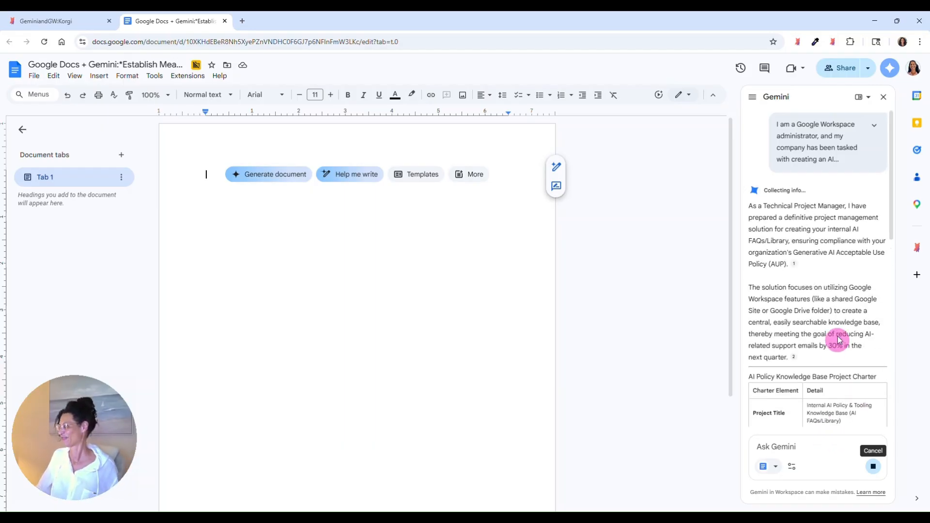
Examine Gemini's full response, including the project charter, scope definition, three-month timeline and draft AI FAQs
scroll(806, 238, "down", 4)
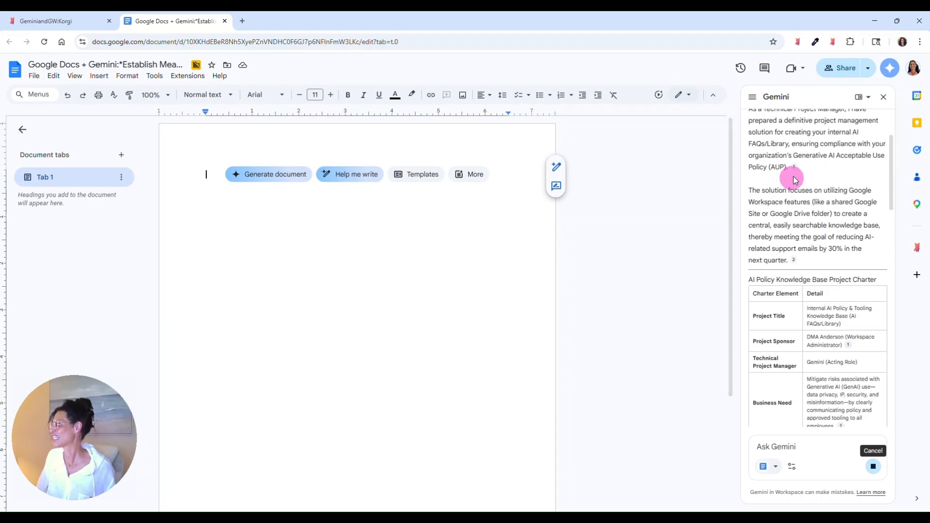
scroll(835, 219, "down", 2)
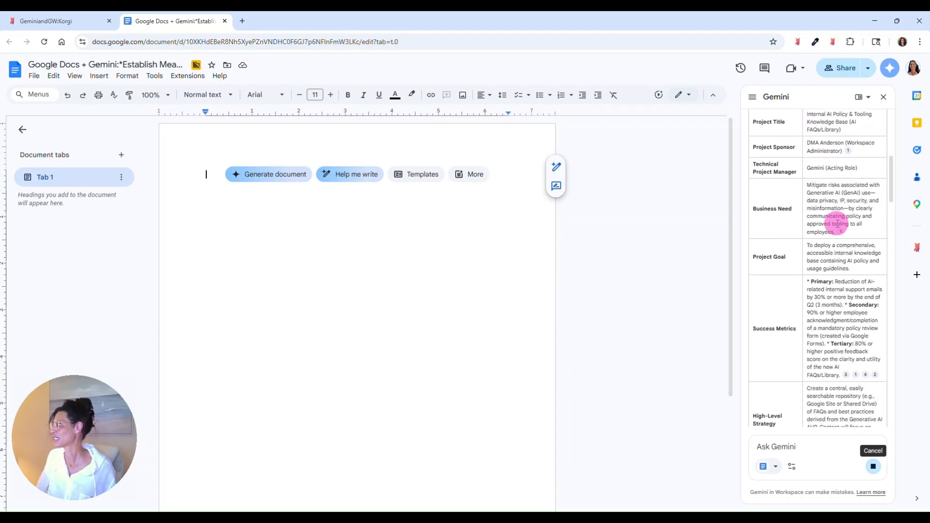
scroll(835, 247, "down", 6)
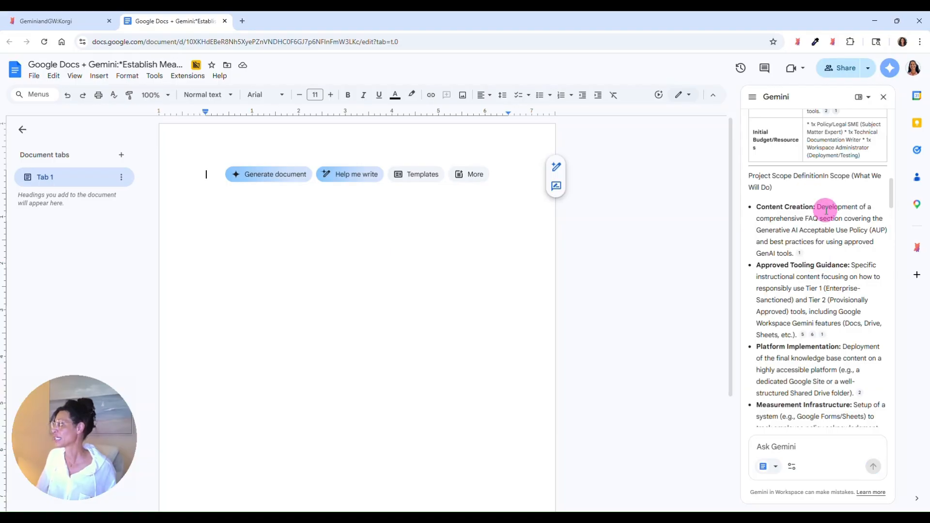
scroll(826, 210, "down", 2)
scroll(826, 211, "down", 3)
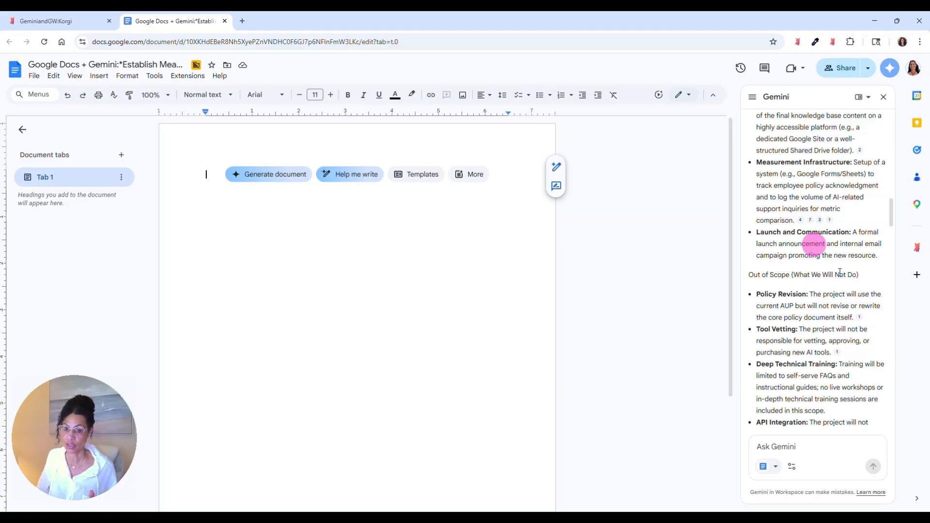
scroll(845, 286, "down", 5)
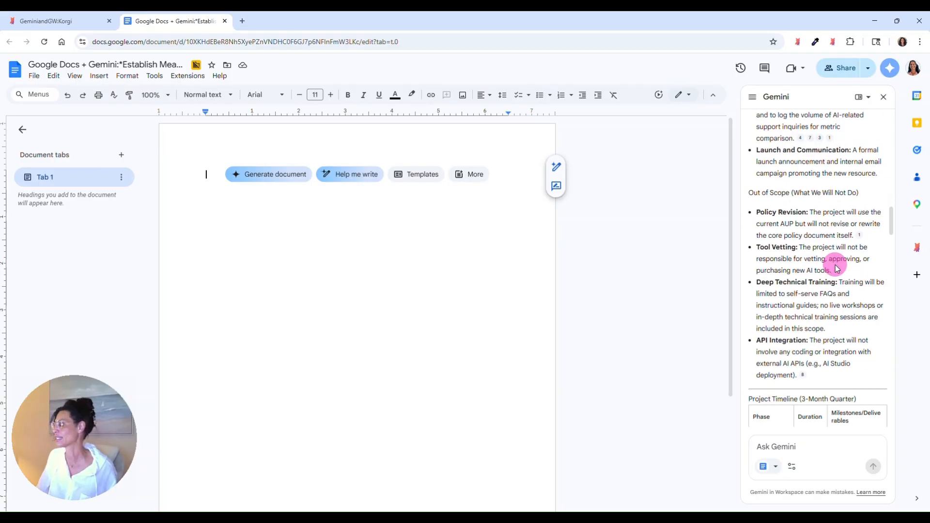
scroll(825, 271, "down", 8)
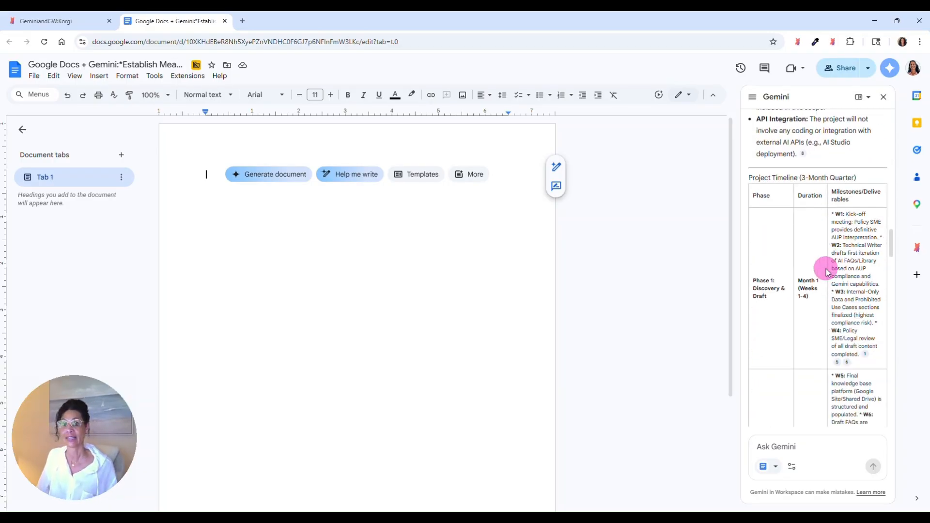
scroll(826, 271, "down", 3)
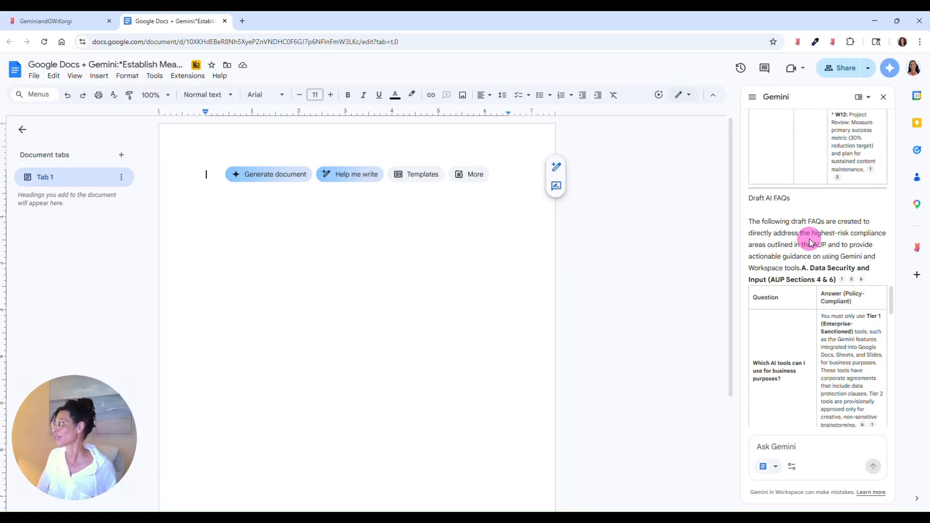
scroll(813, 250, "down", 10)
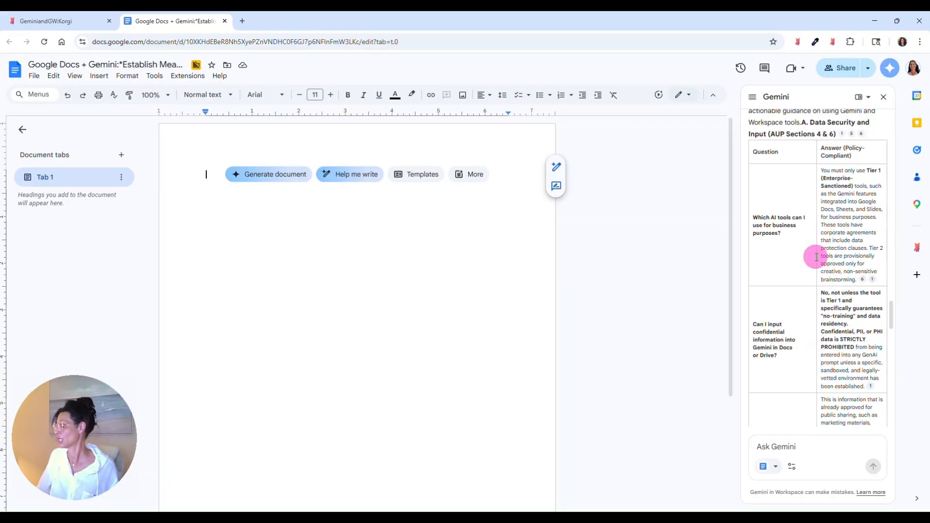
scroll(816, 257, "down", 10)
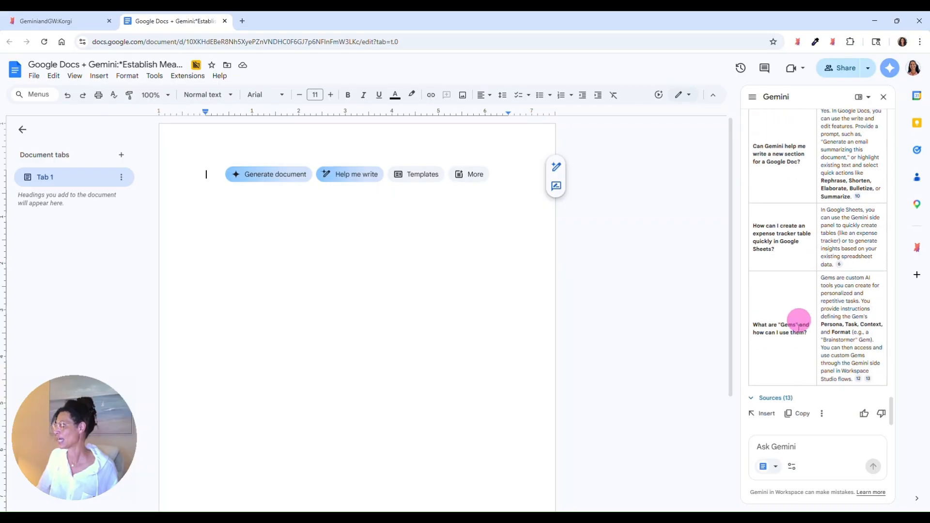
Insert Gemini's project plan response into the document and close the Gemini chat
left_click(767, 415)
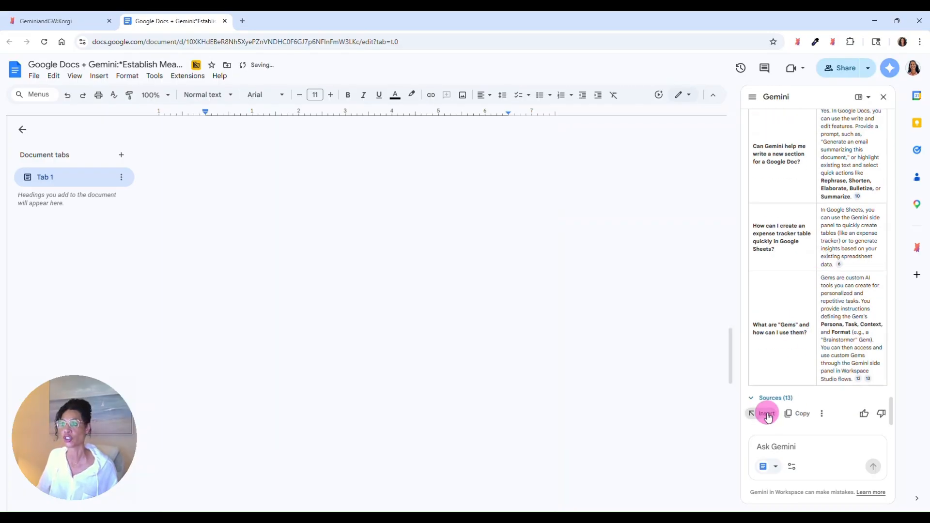
scroll(347, 319, "up", 10)
scroll(347, 319, "up", 15)
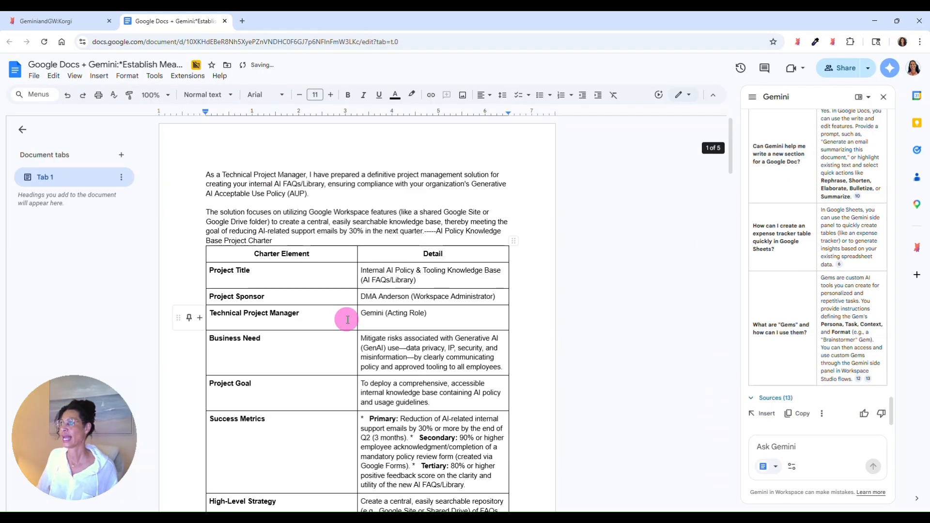
scroll(816, 165, "up", 20)
left_click(886, 97)
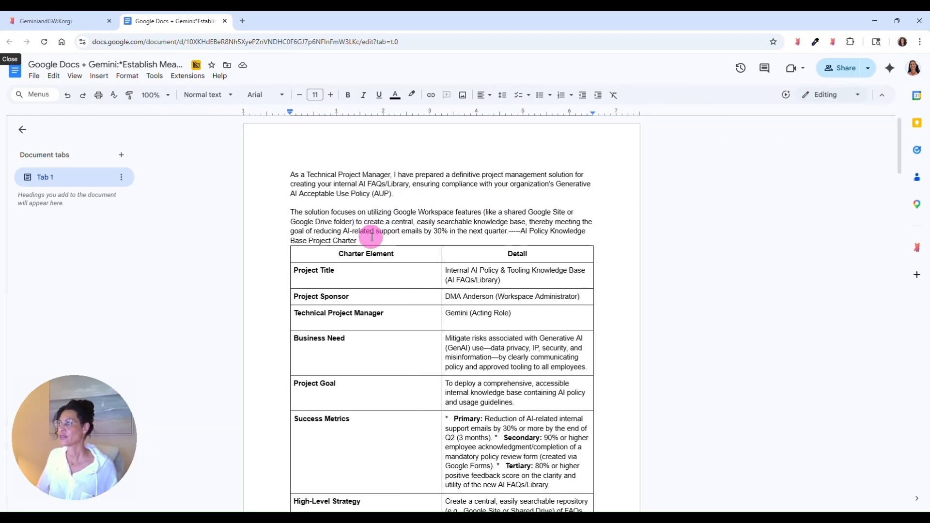
Try to format the paragraph ending in "AI Policy Knowledge Base Project Charter" as Heading 1 and undo the change
left_click(372, 237)
left_click(322, 239)
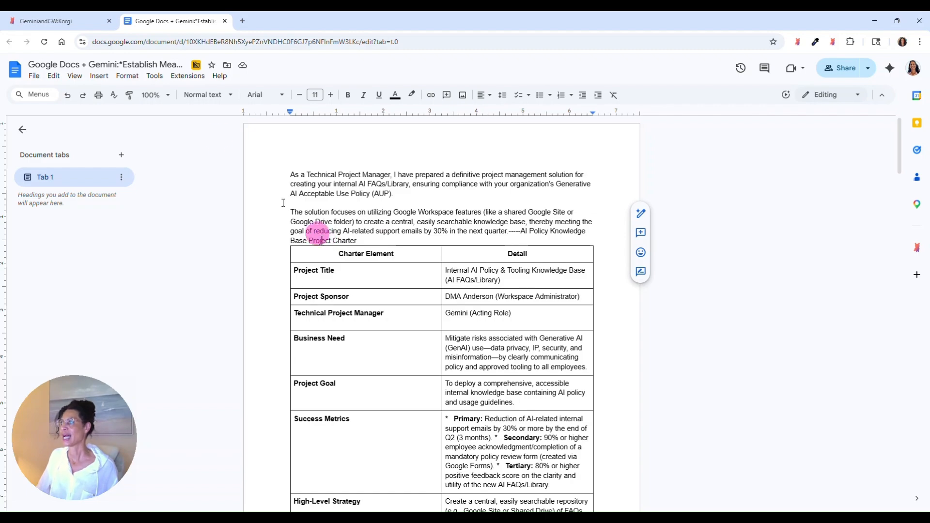
left_click(198, 95)
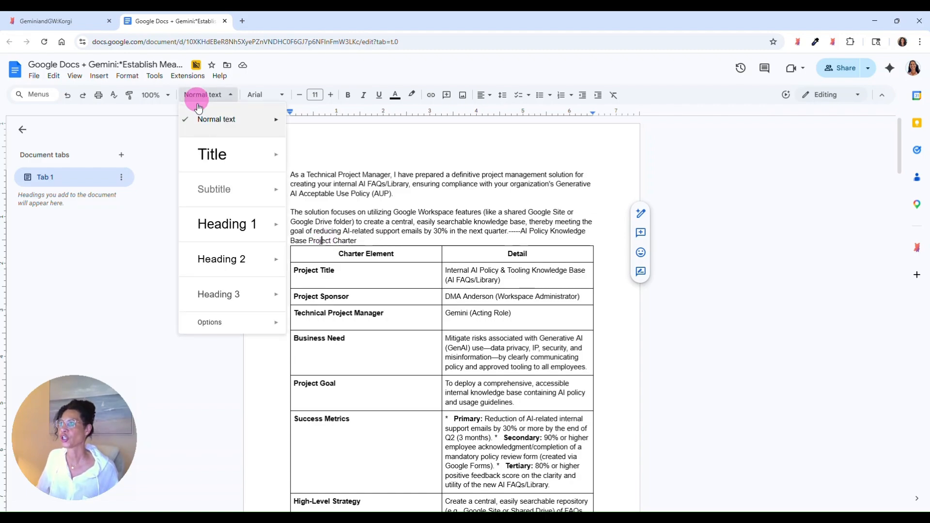
left_click(203, 233)
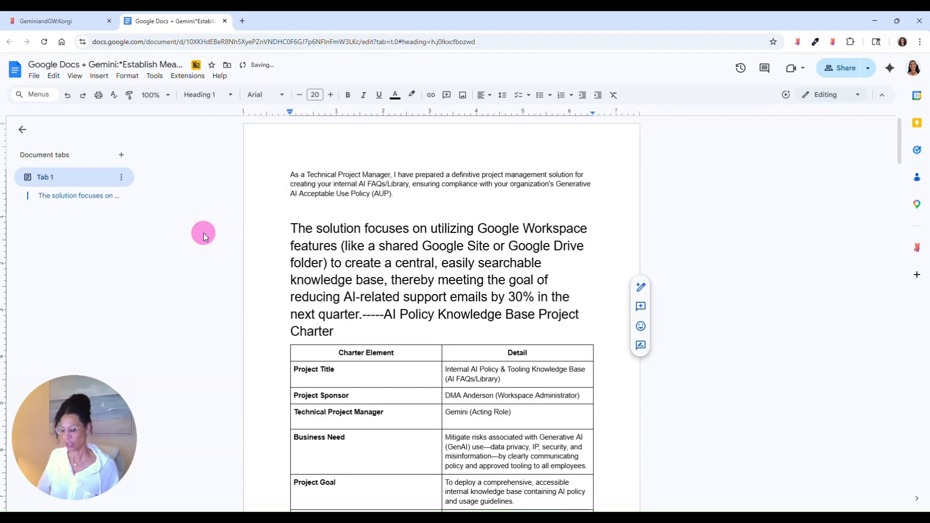
key("ctrl+z")
Move "AI Policy Knowledge Base Project Charter" onto its own line and format it as Heading 1
left_click(293, 193)
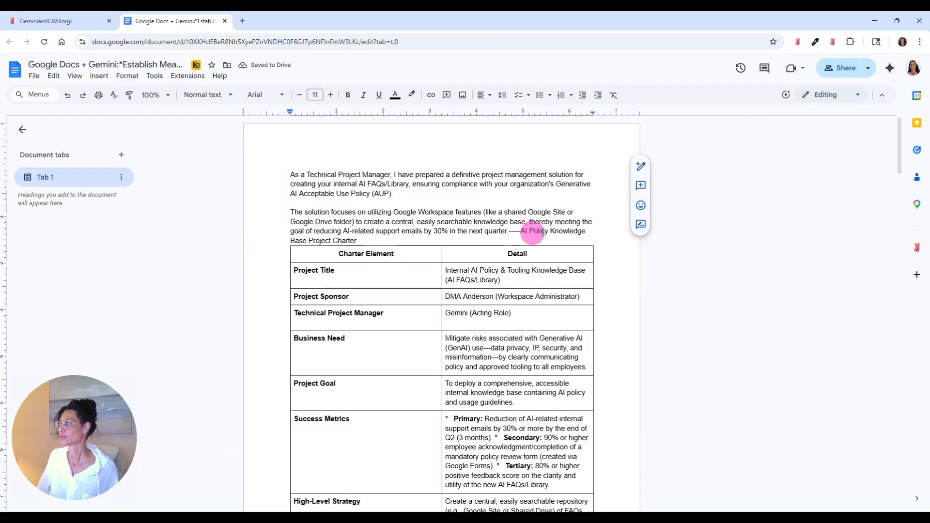
left_click(527, 232)
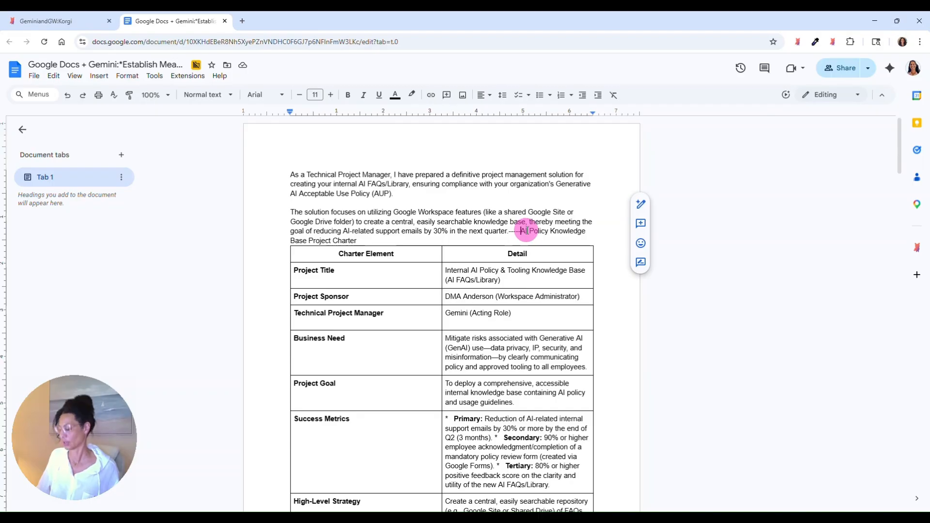
key("Return")
left_click(196, 94)
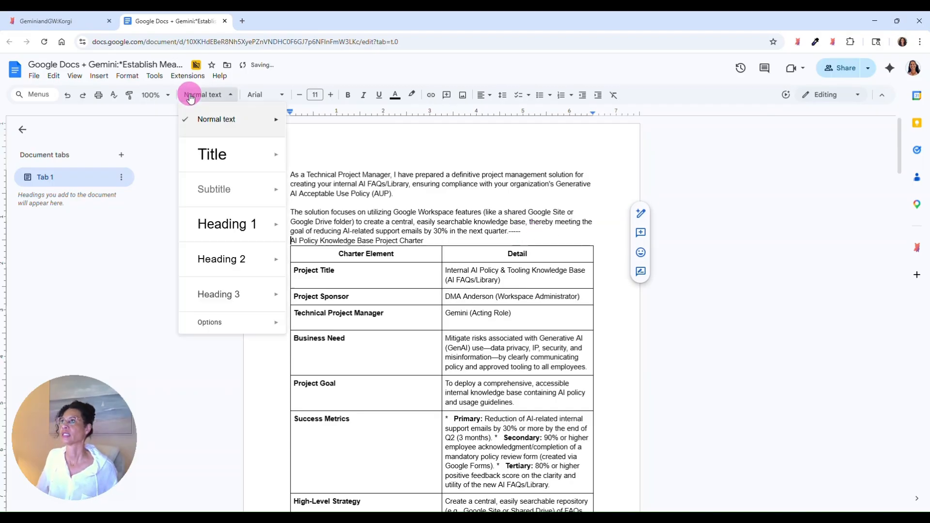
left_click(236, 213)
Format the Project Scope Definition line as Heading 1 and delete its leading dashes
scroll(336, 239, "down", 5)
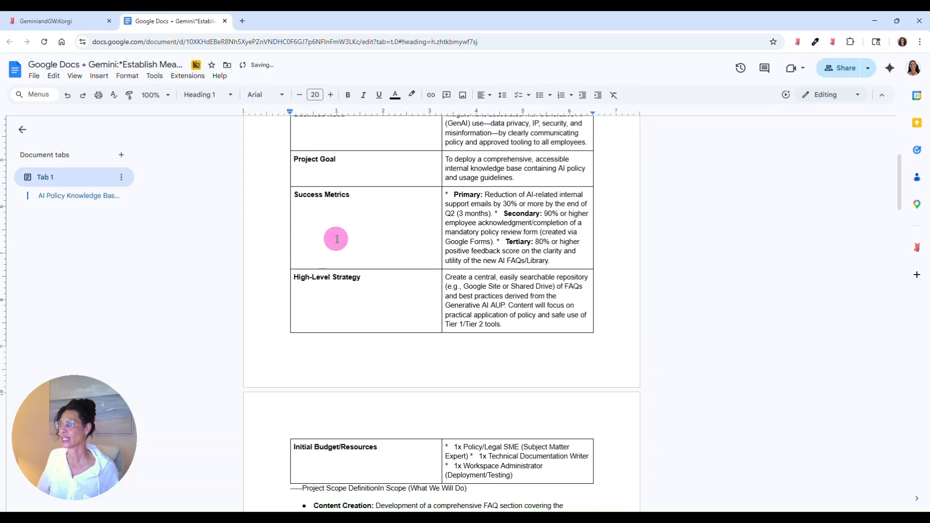
scroll(336, 239, "down", 5)
left_click(309, 252)
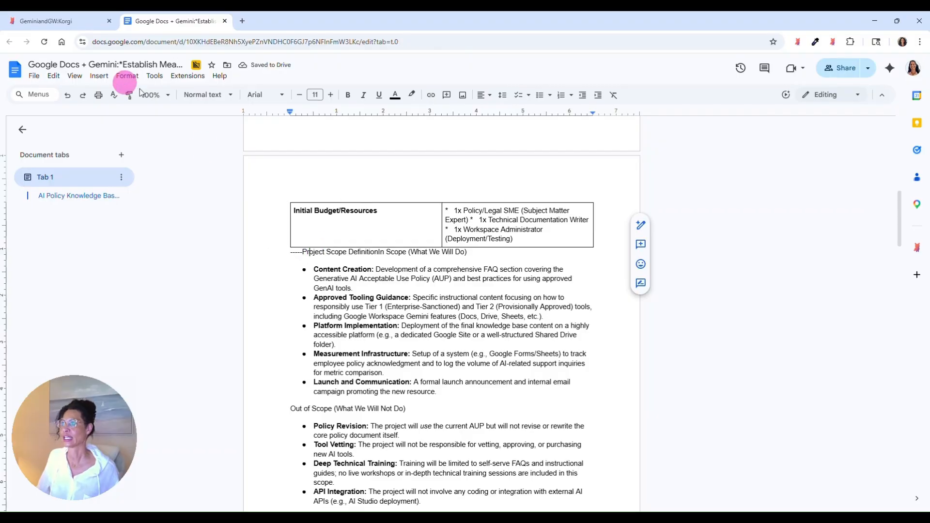
left_click(201, 95)
left_click(224, 222)
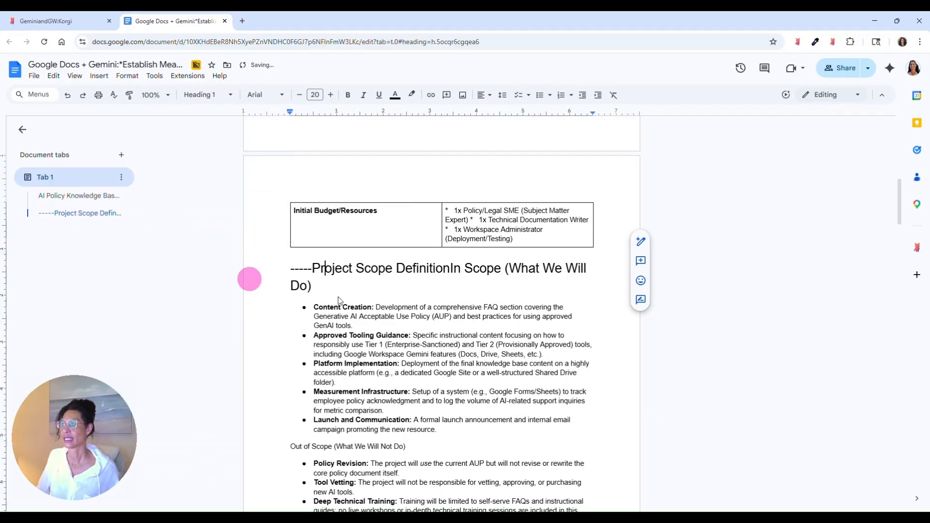
left_click_drag(312, 268, 278, 268)
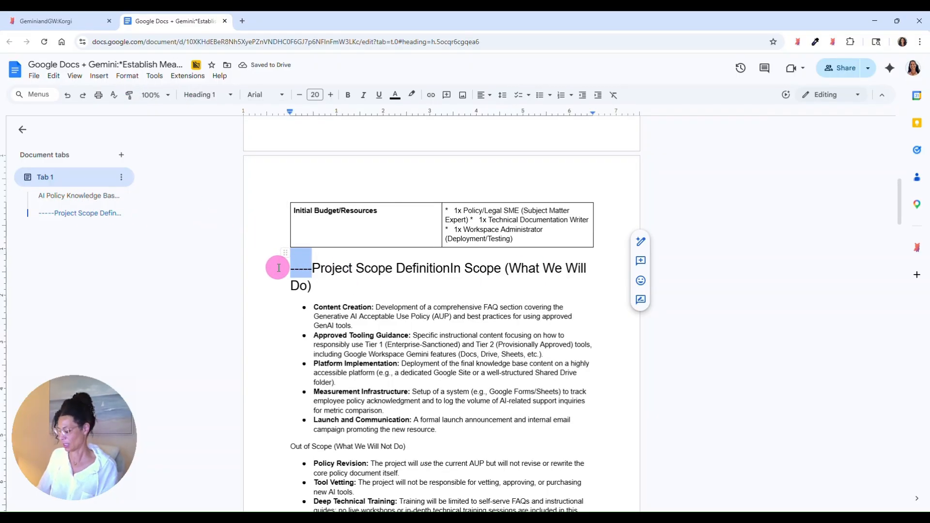
key("BackSpace")
Format the "Out of Scope (What We Will Not Do)" line as Heading 1
scroll(363, 276, "down", 4)
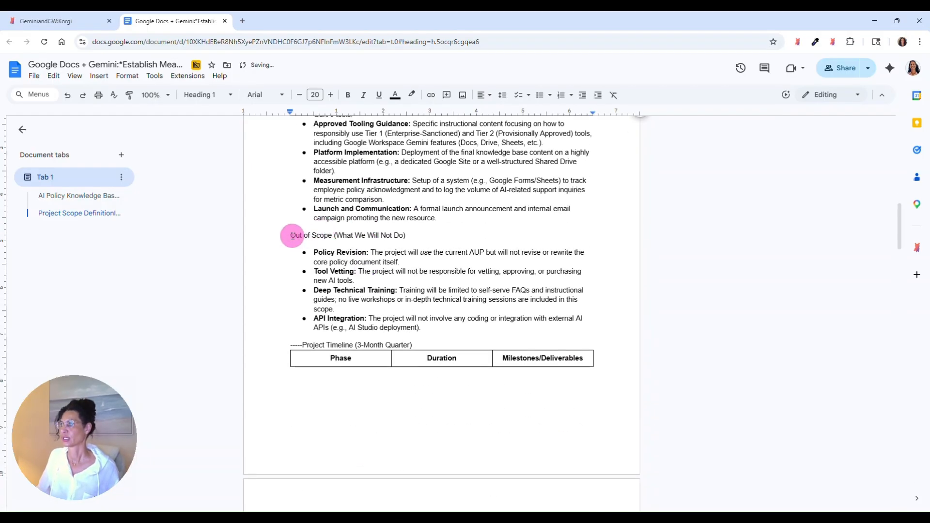
scroll(292, 236, "up", 4)
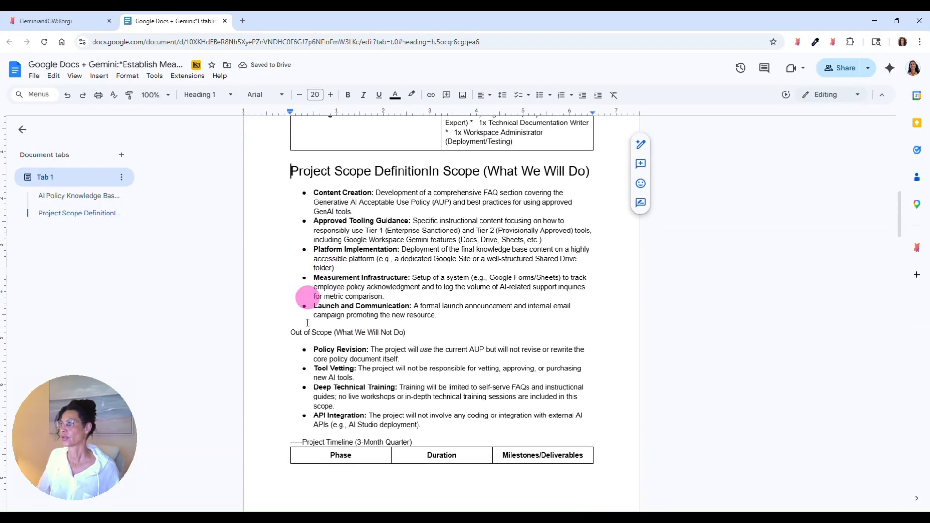
left_click(291, 332)
left_click(202, 95)
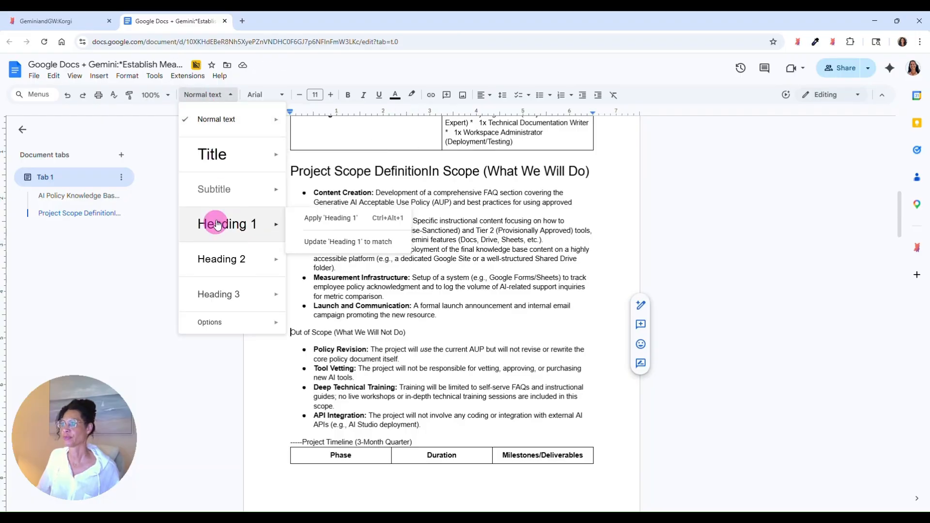
left_click(218, 224)
Delete the leading dashes from the "Draft AI FAQs" line and format it as Heading 1
scroll(339, 318, "down", 5)
scroll(339, 319, "down", 5)
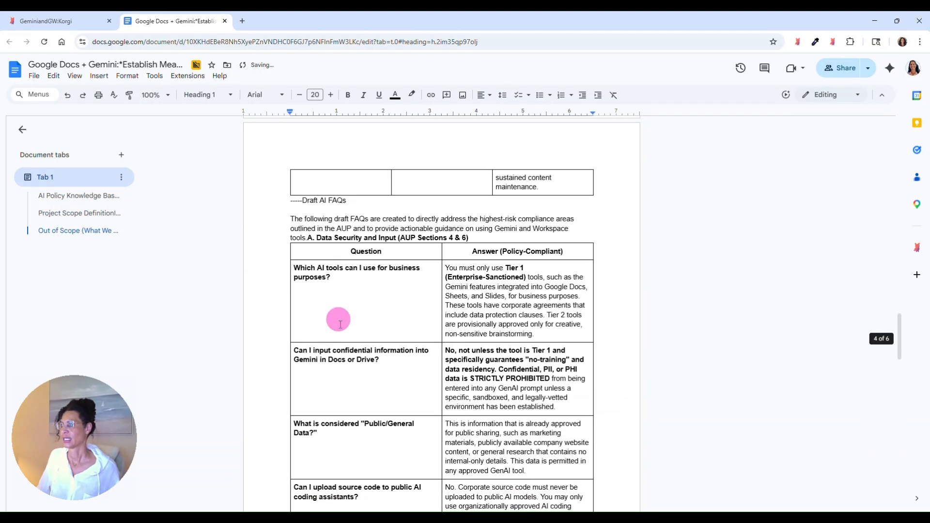
left_click_drag(302, 201, 284, 199)
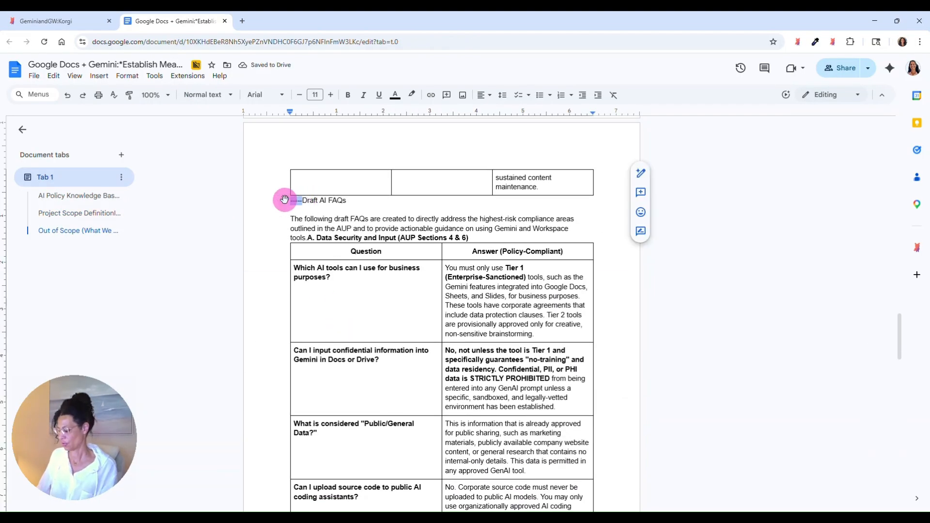
key("BackSpace")
left_click(202, 95)
mouse_move(225, 169)
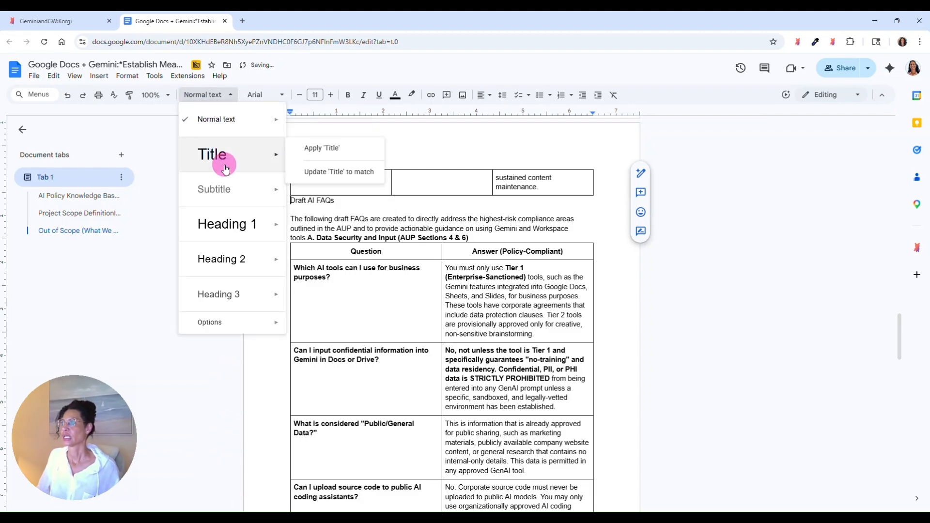
left_click(224, 224)
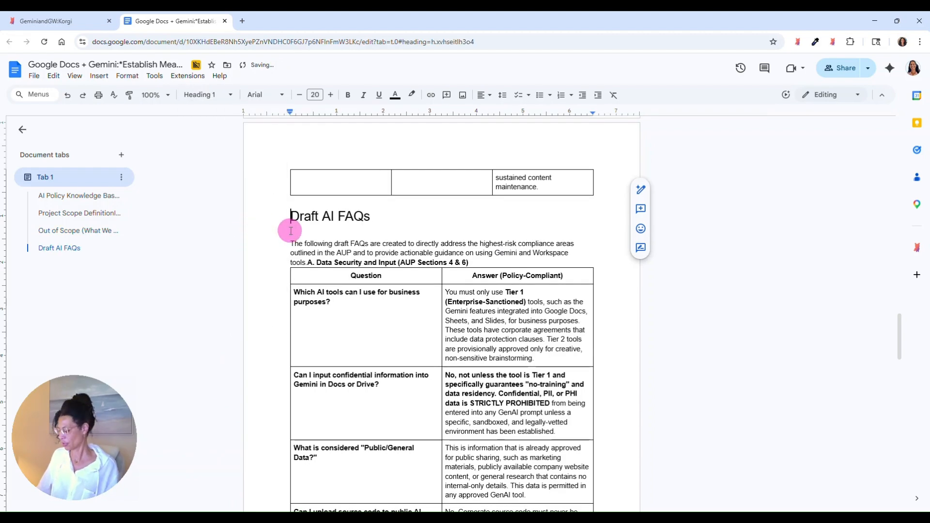
Add an empty line above the Draft AI FAQs heading and ask Gemini "Please draft an initial task list with stakeholders"
key("Return")
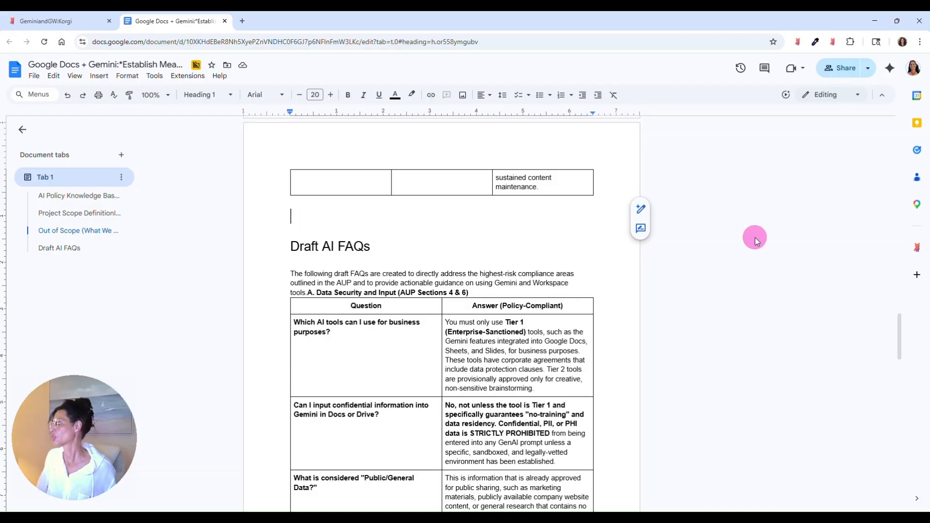
left_click(899, 73)
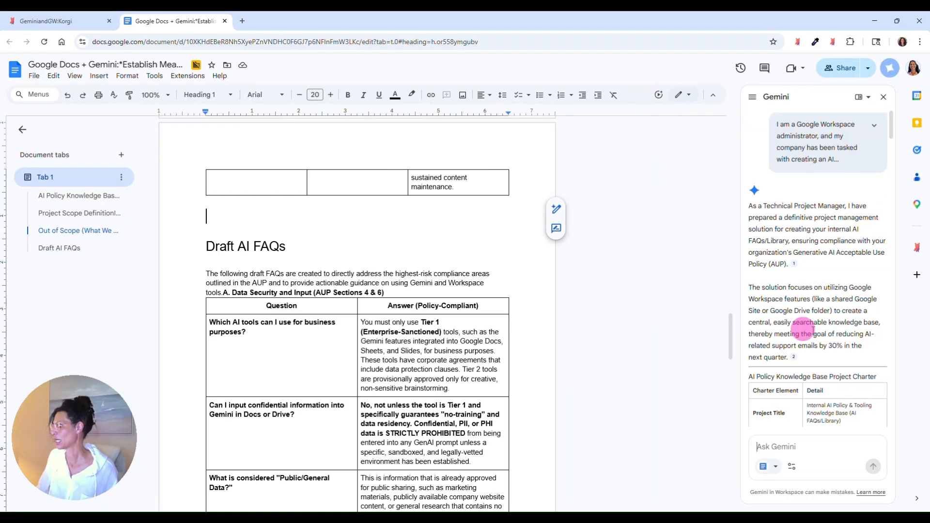
left_click(783, 448)
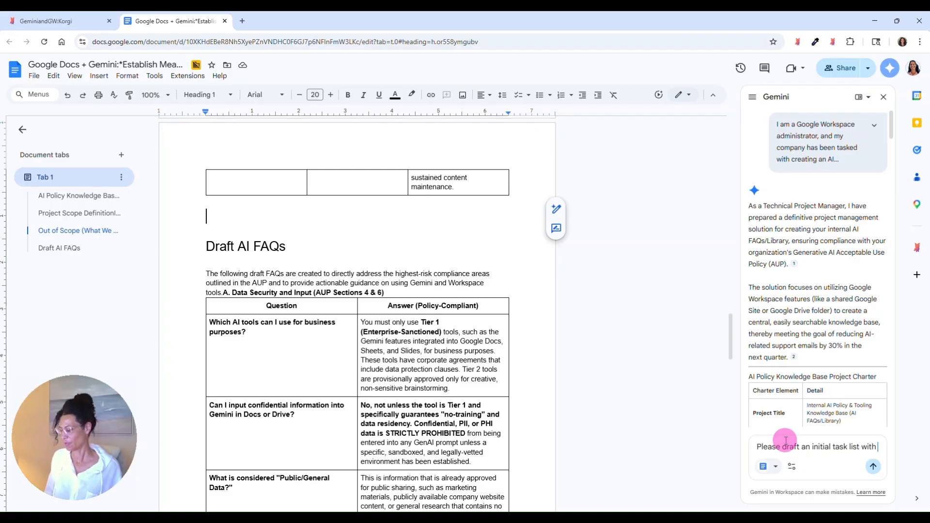
type("o")
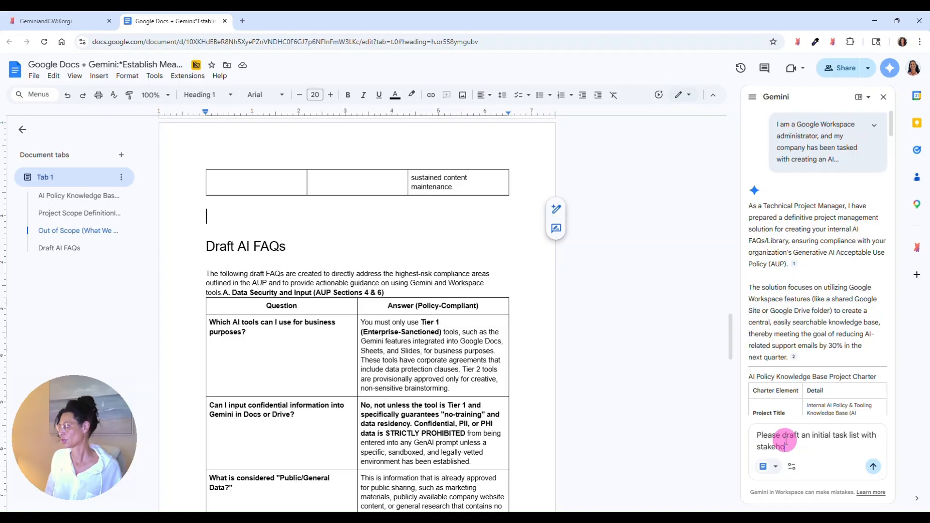
type("takeholders")
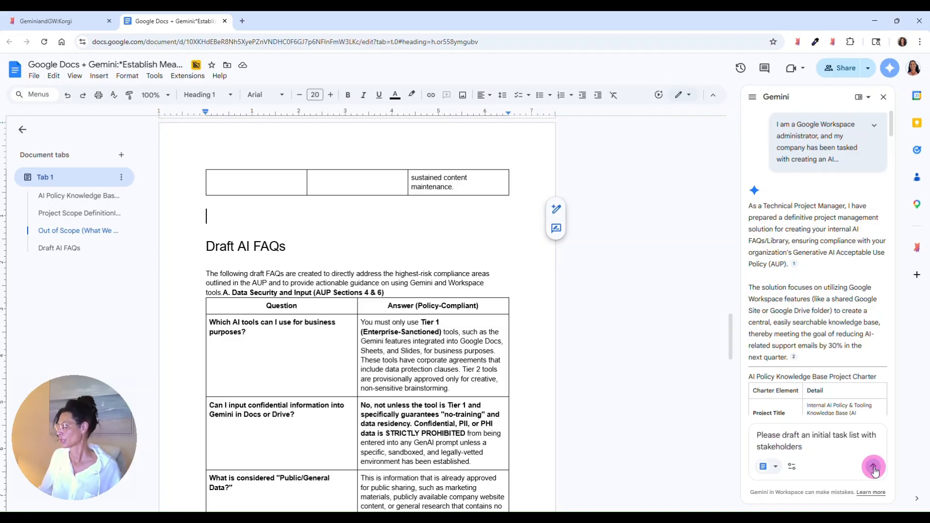
left_click(873, 467)
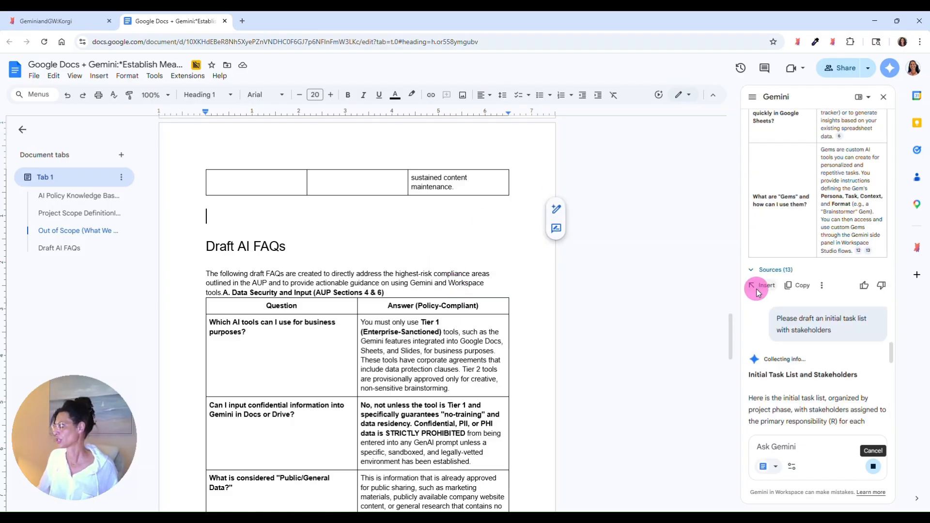
Insert Gemini's initial task list with stakeholders into the document above the Draft AI FAQs heading
scroll(808, 286, "down", 15)
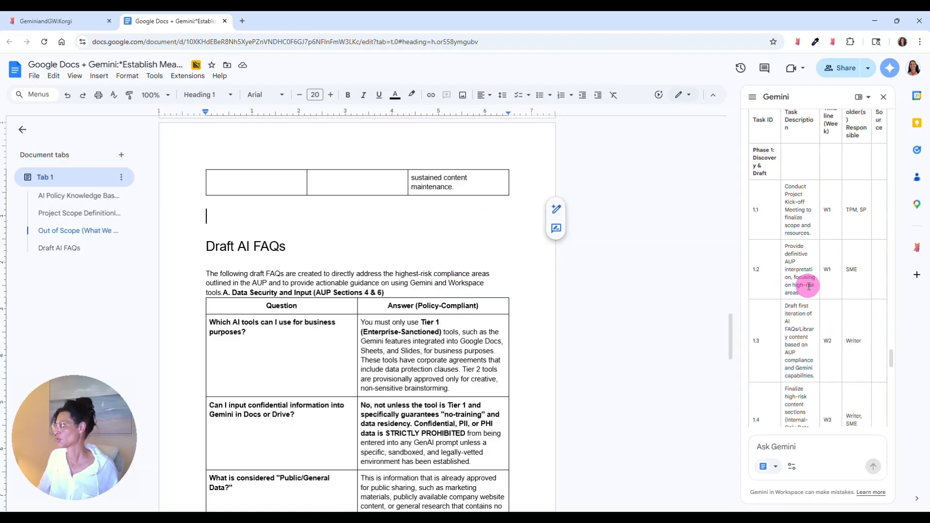
scroll(794, 315, "down", 8)
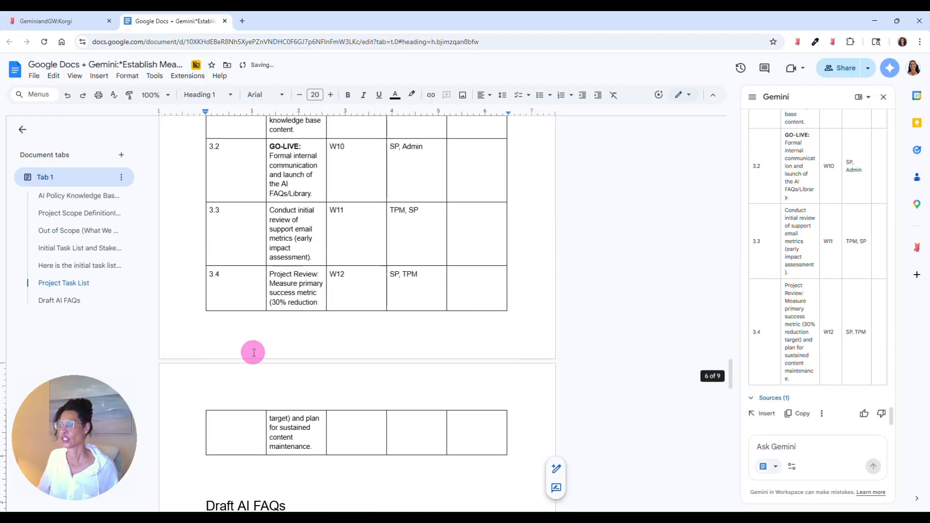
scroll(253, 353, "up", 10)
scroll(254, 352, "up", 3)
Check which paragraph style is applied to the Project Task List line
left_click(231, 302)
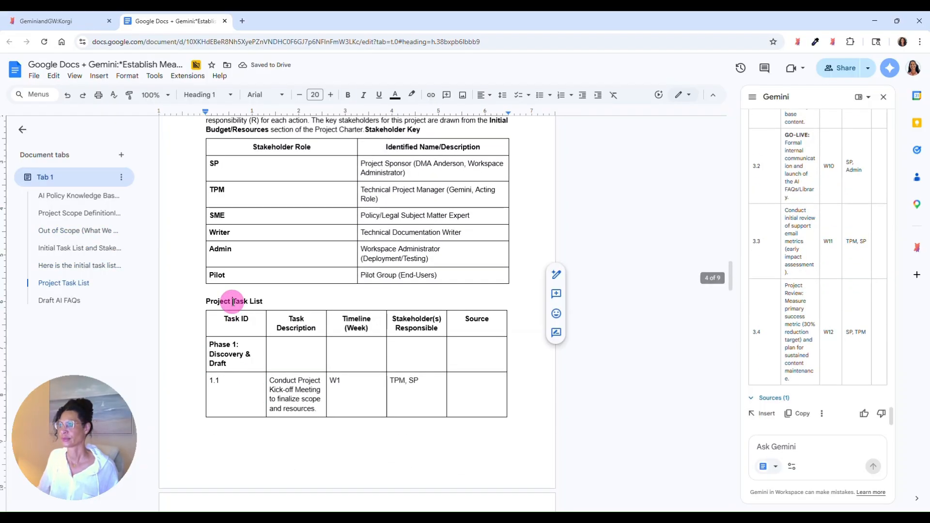
left_click(196, 96)
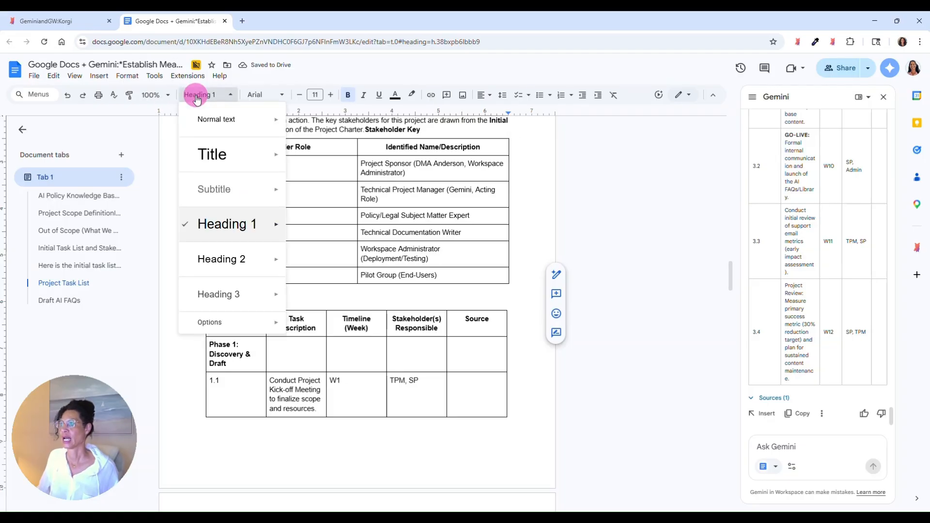
mouse_move(221, 218)
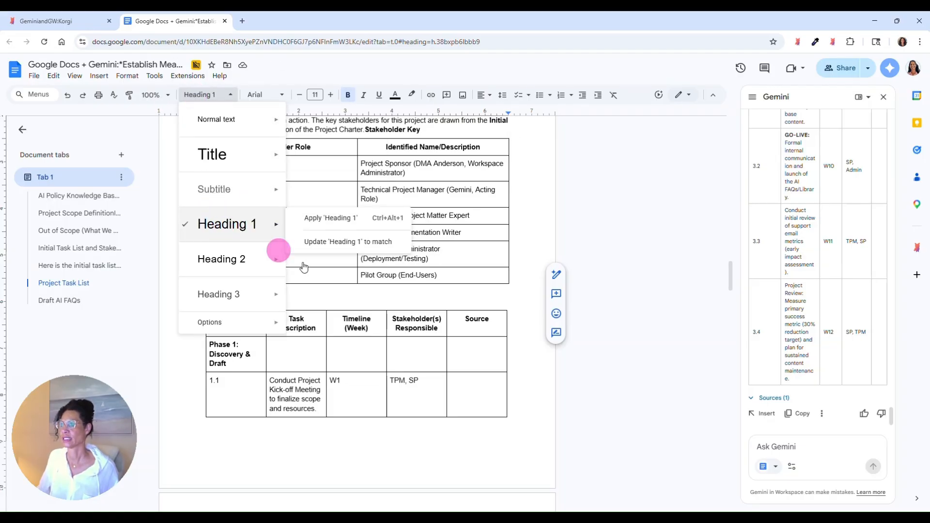
left_click(319, 301)
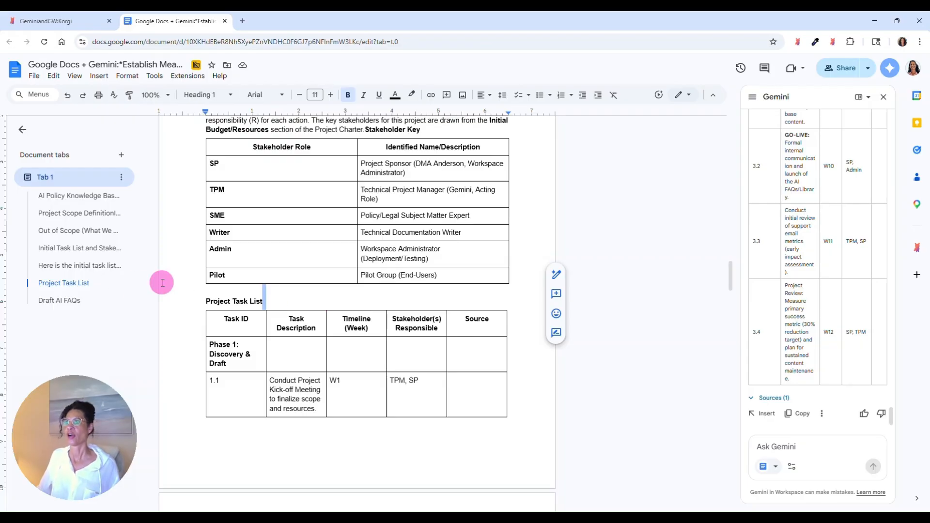
Go through every outline heading from the AI Policy Knowledge Base charter to Draft AI FAQs and review the inserted stakeholder and task sections
left_click(68, 196)
left_click(73, 215)
left_click(72, 230)
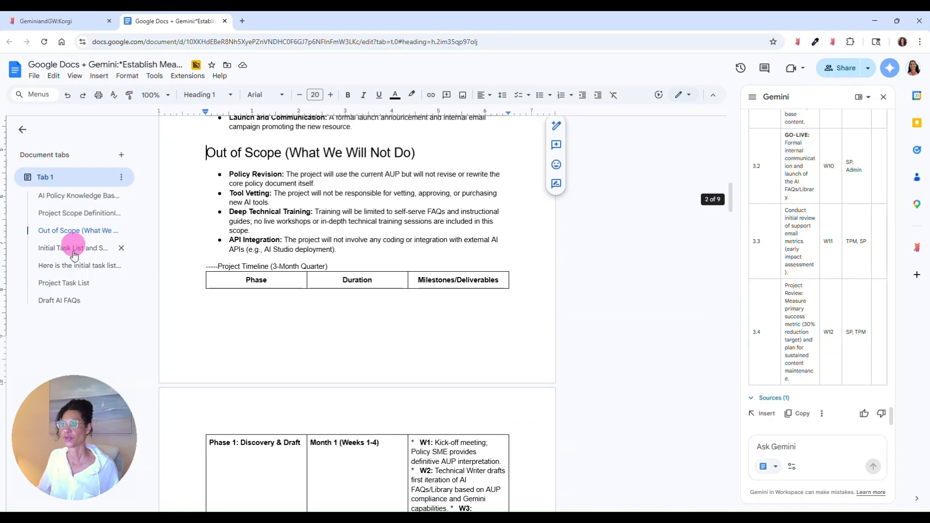
left_click(70, 248)
left_click(68, 265)
left_click(68, 283)
left_click(65, 300)
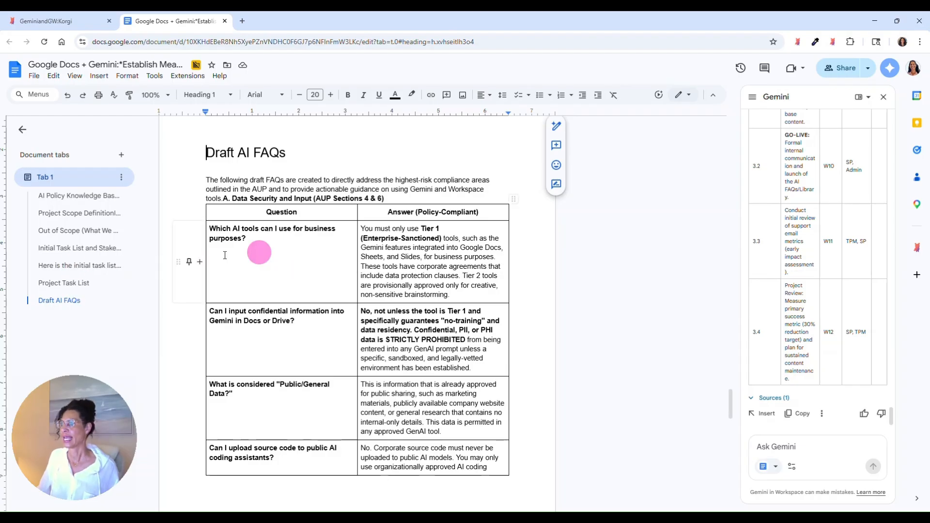
scroll(324, 265, "up", 5)
scroll(325, 265, "up", 10)
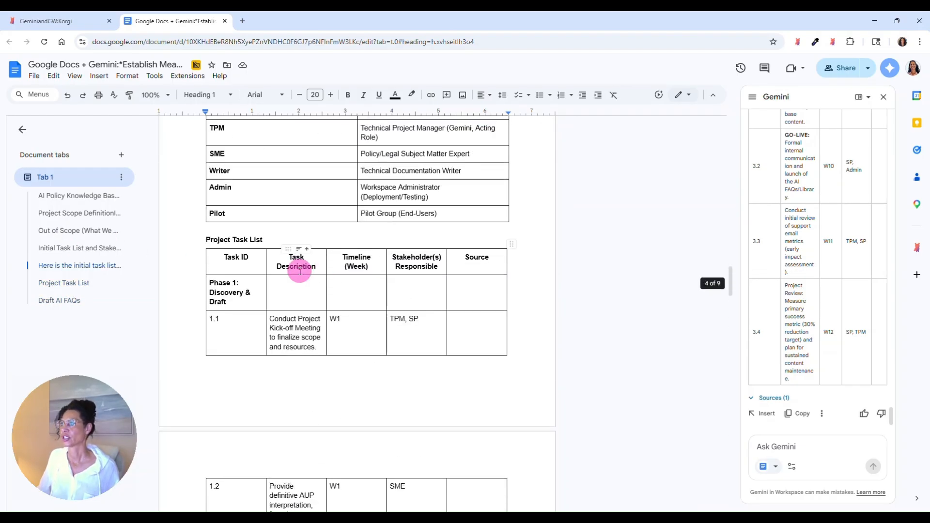
scroll(295, 261, "up", 5)
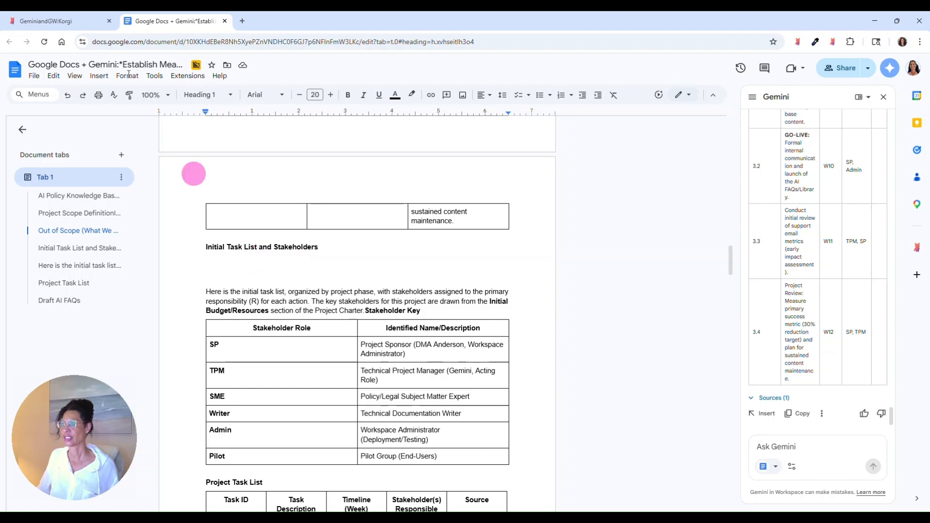
Compare the Establish Measurable Outcome and Engage ALL Stakeholders cards on the Korgi board with the Success Metrics row in the document's project charter
left_click(52, 17)
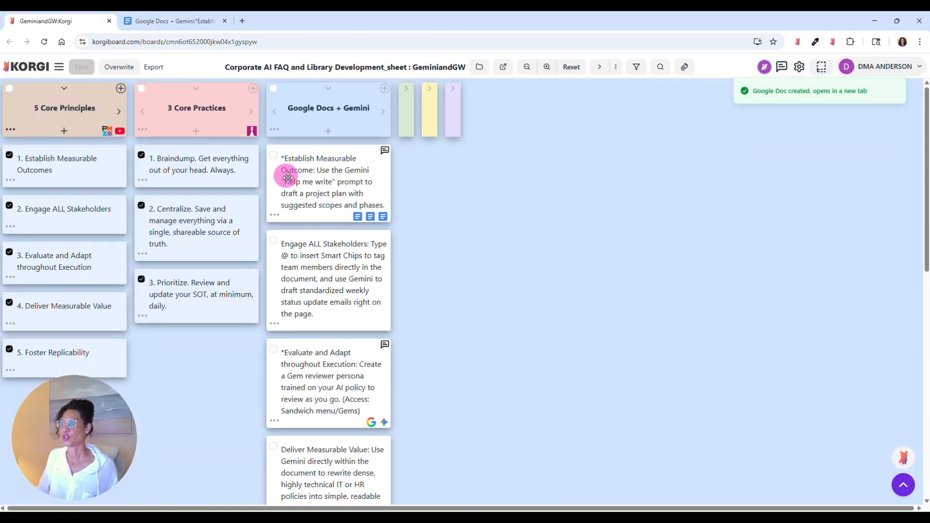
left_click(185, 22)
scroll(387, 233, "up", 15)
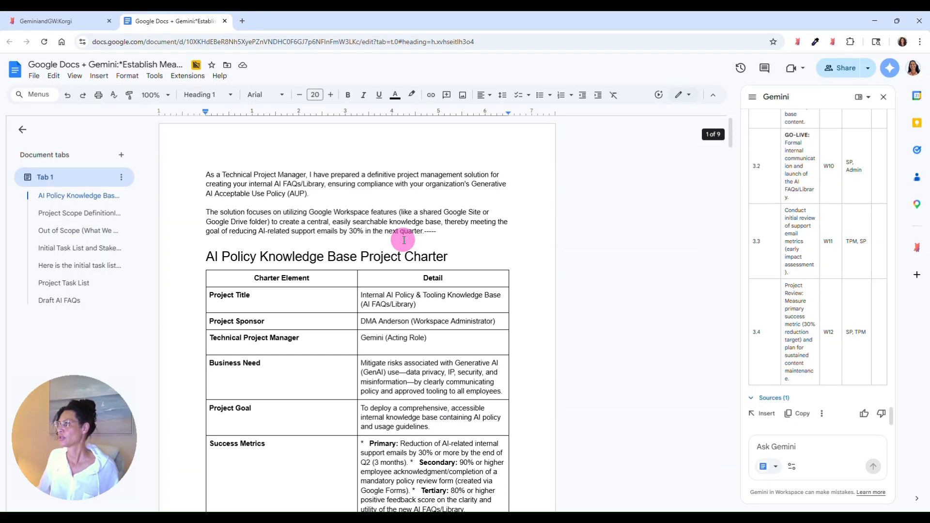
scroll(509, 259, "down", 3)
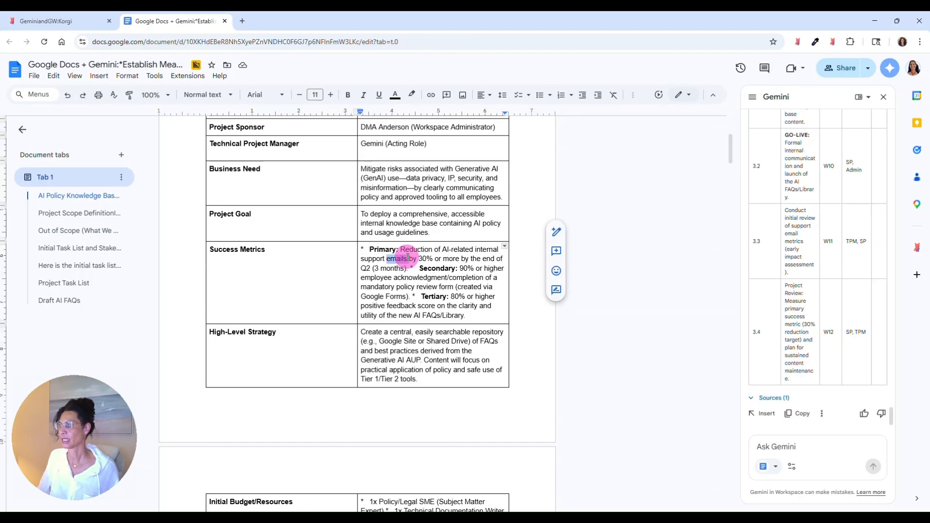
triple_click(406, 258)
left_click(419, 258)
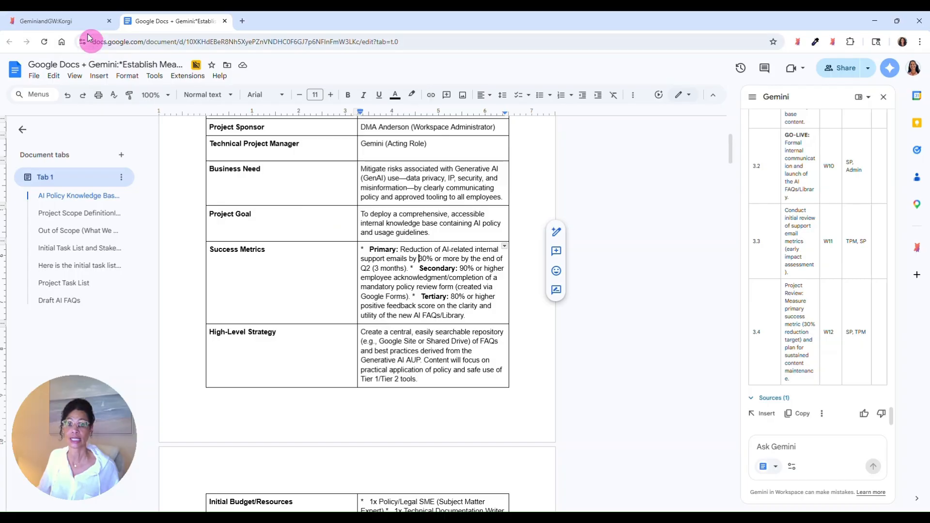
left_click(76, 24)
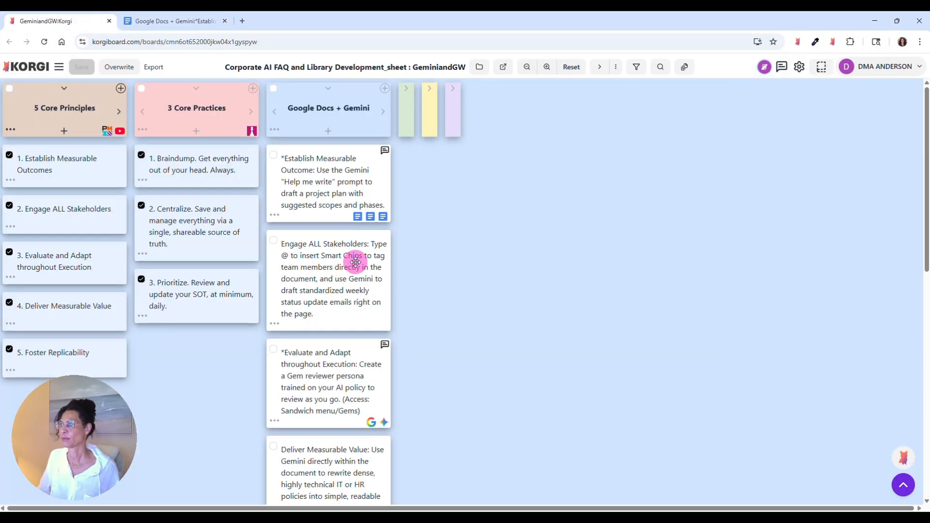
left_click(169, 21)
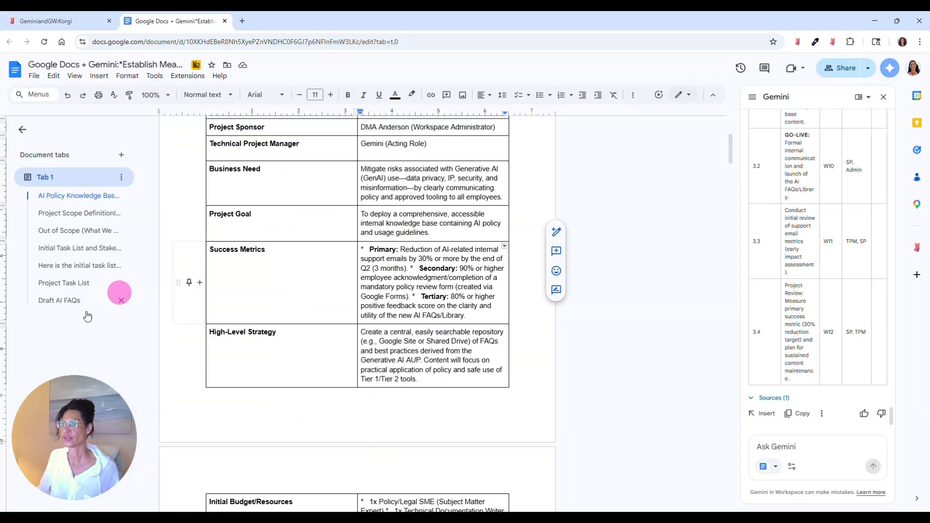
Insert a people smart chip for a team member in the Phase 1 row's Stakeholder(s) Responsible cell of the Project Task List
left_click(72, 286)
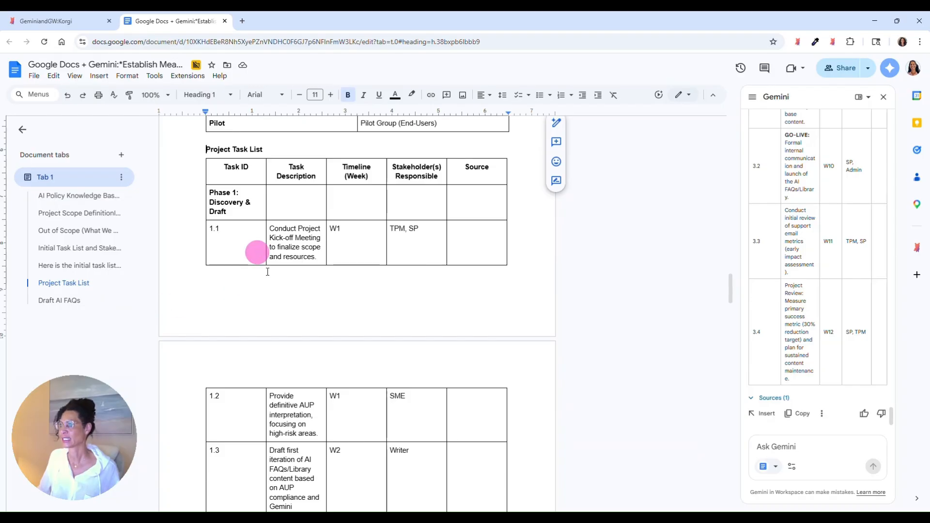
left_click(406, 199)
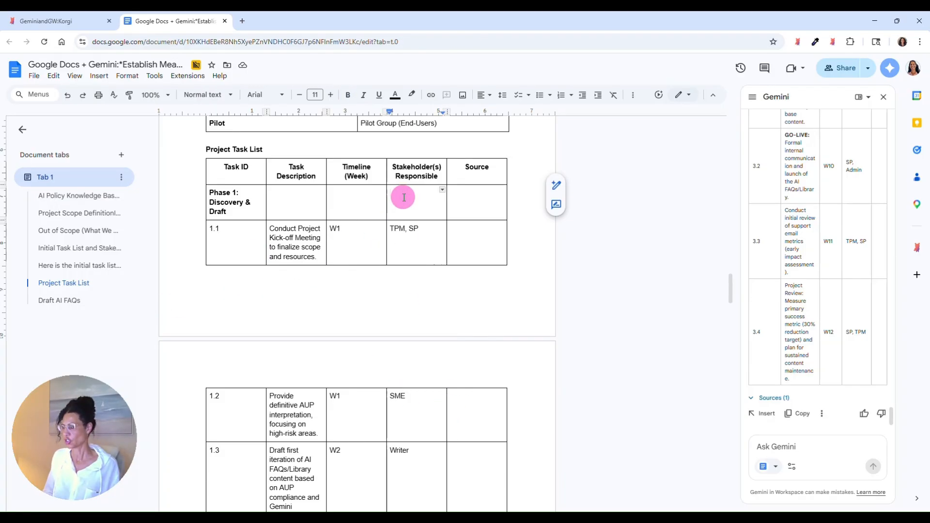
type("@")
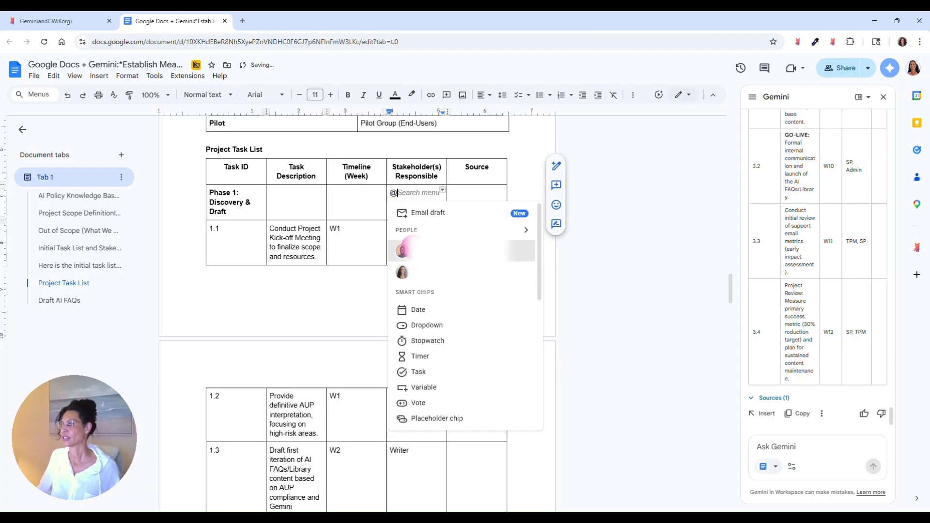
left_click(401, 251)
Replace the "TPM, SP" text in task 1.1's Stakeholder(s) Responsible cell with a people smart chip for another team member
left_click(391, 228)
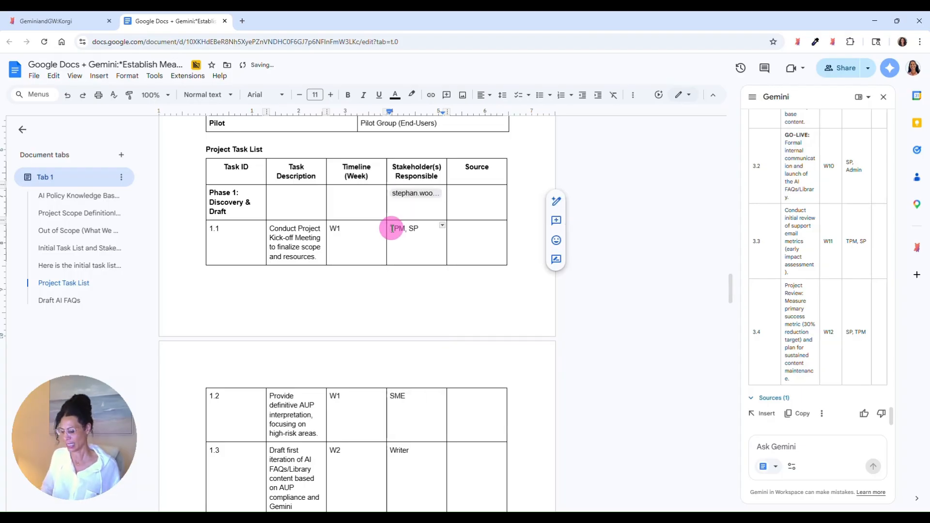
type("@")
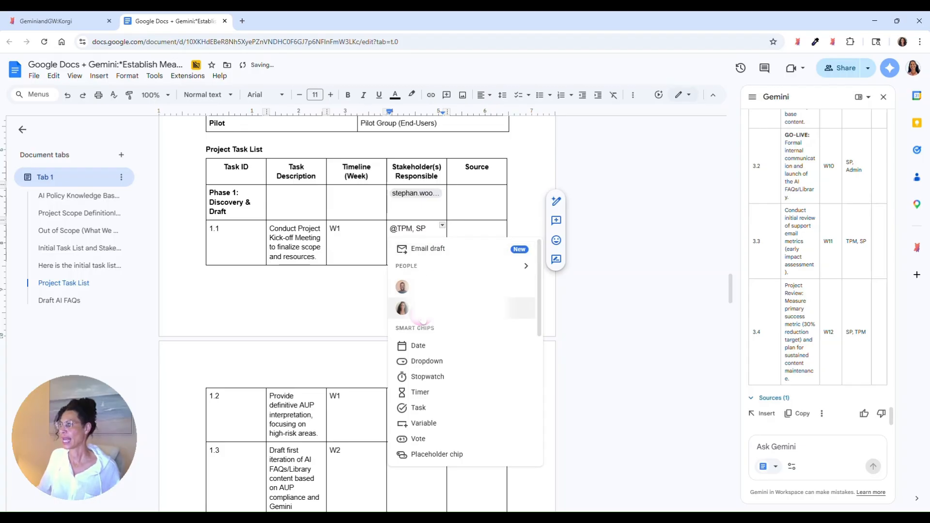
left_click(522, 308)
key("shift+End")
key("Delete")
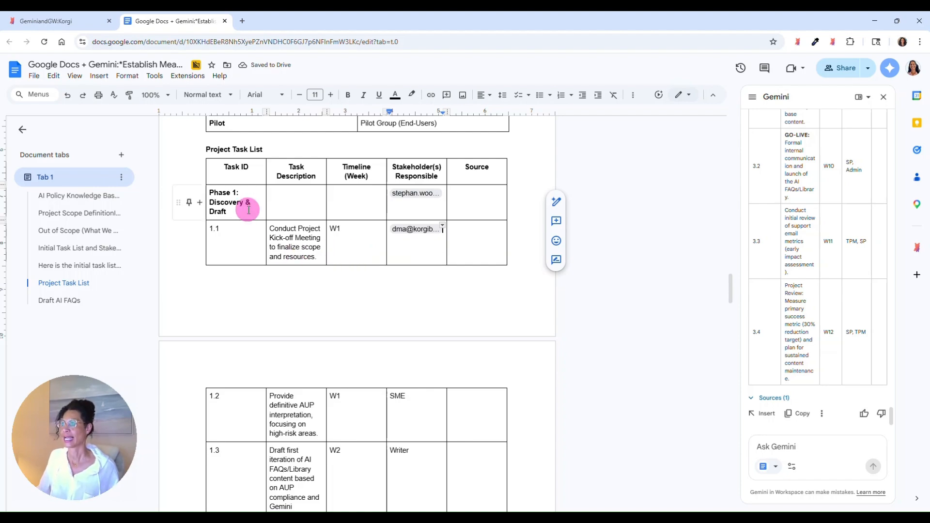
Switch to the Korgi board to review the Google Docs + Gemini cards, and return to the project plan document
left_click(78, 15)
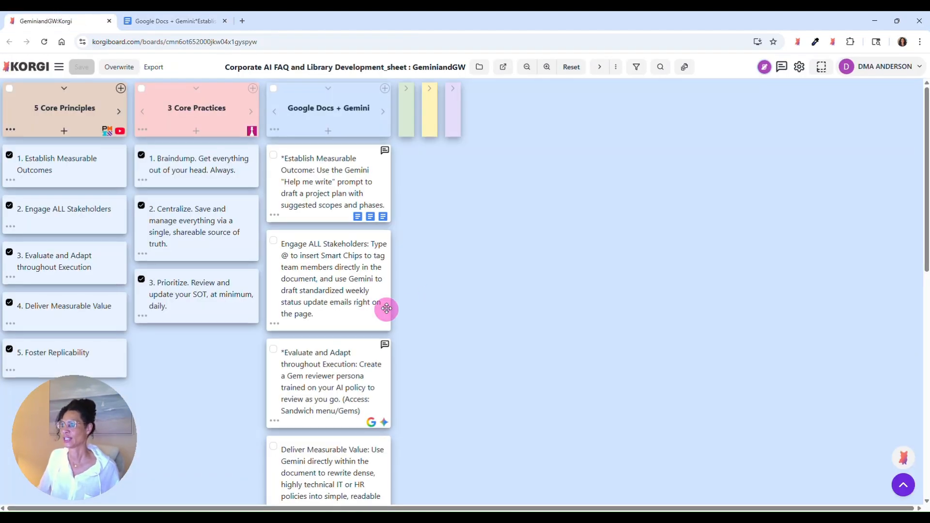
scroll(386, 307, "down", 2)
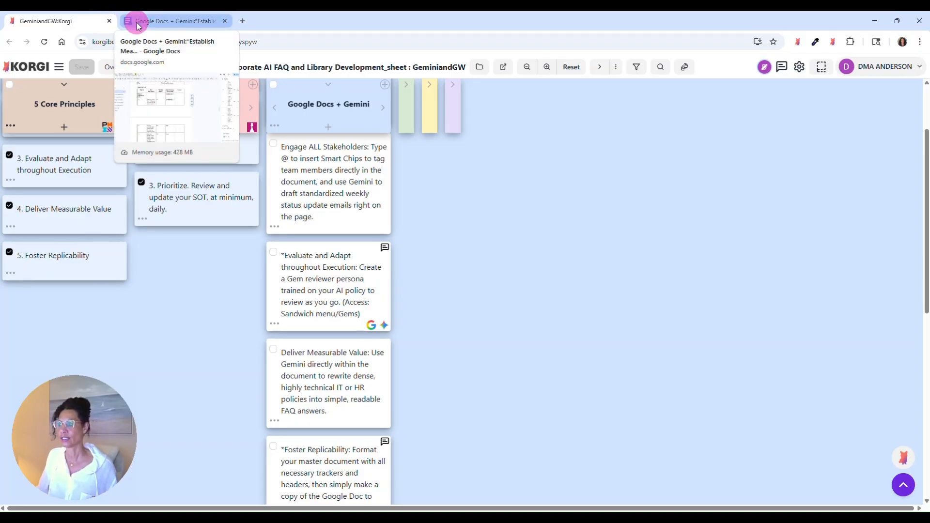
scroll(380, 229, "up", 2)
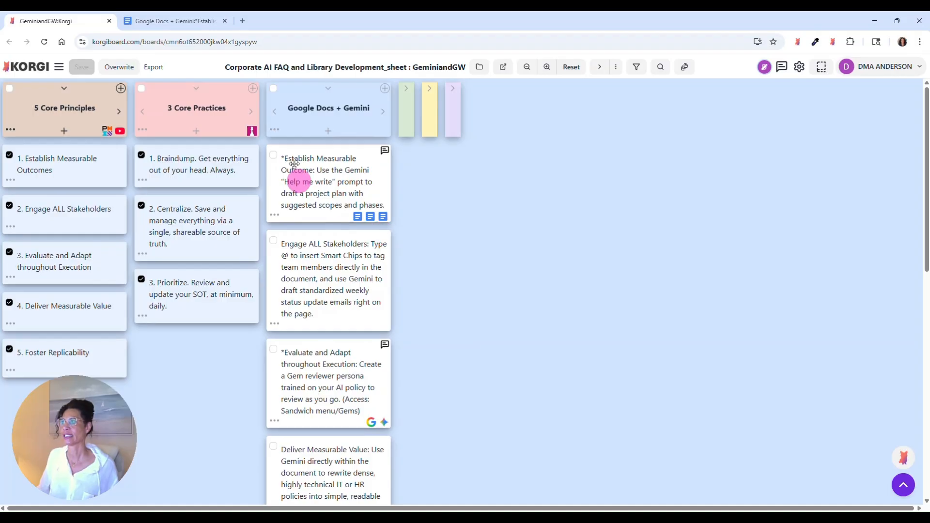
scroll(208, 83, "down", 1)
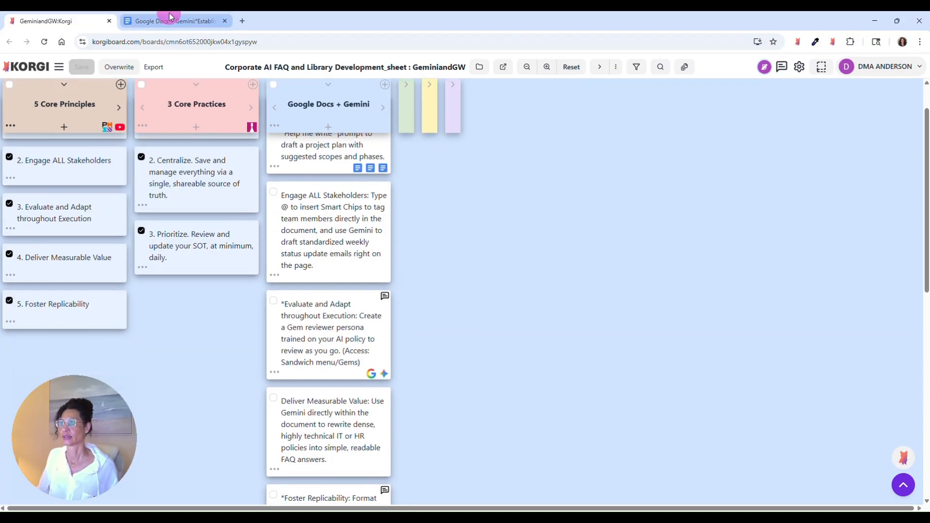
left_click(167, 21)
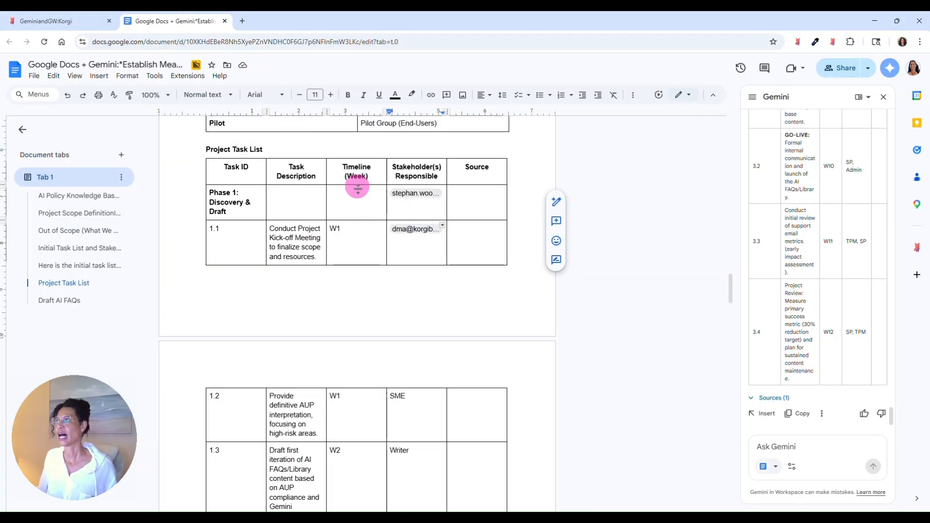
Examine the row options for task 1.4, and review the remaining Project Task List phases and the Draft AI FAQs table
scroll(257, 209, "down", 1)
scroll(257, 208, "down", 6)
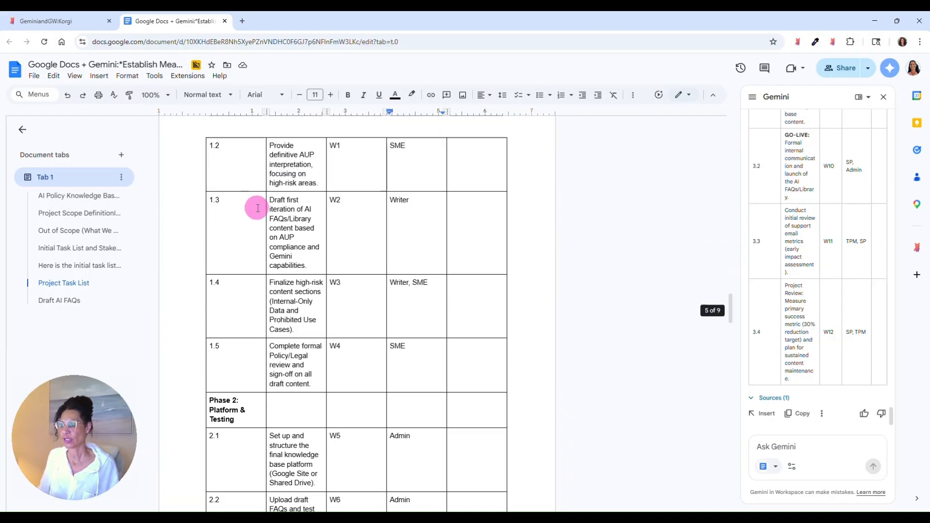
left_click(248, 239)
right_click(251, 241)
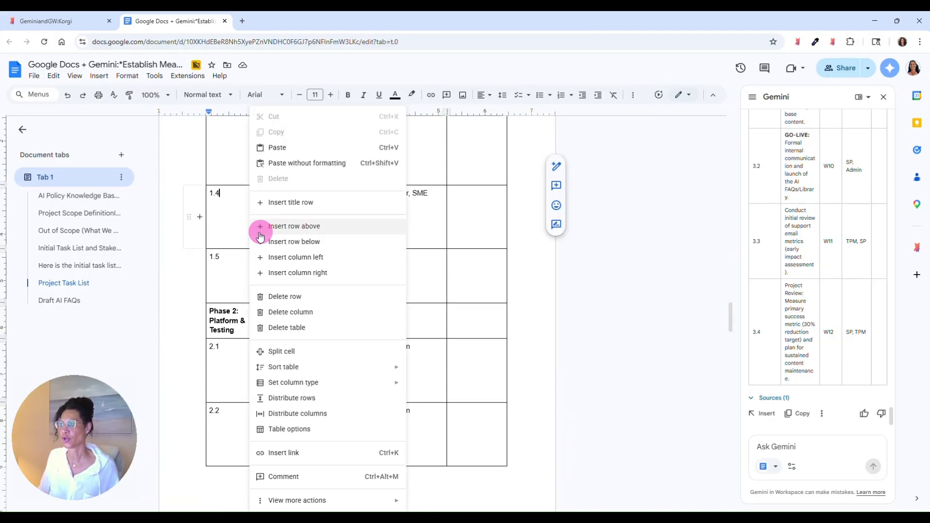
left_click(233, 221)
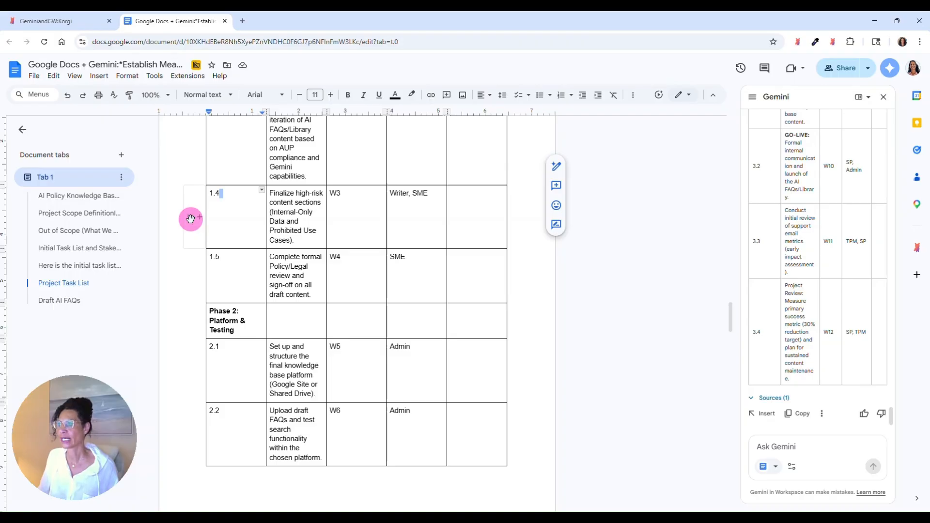
mouse_move(192, 232)
scroll(193, 232, "down", 4)
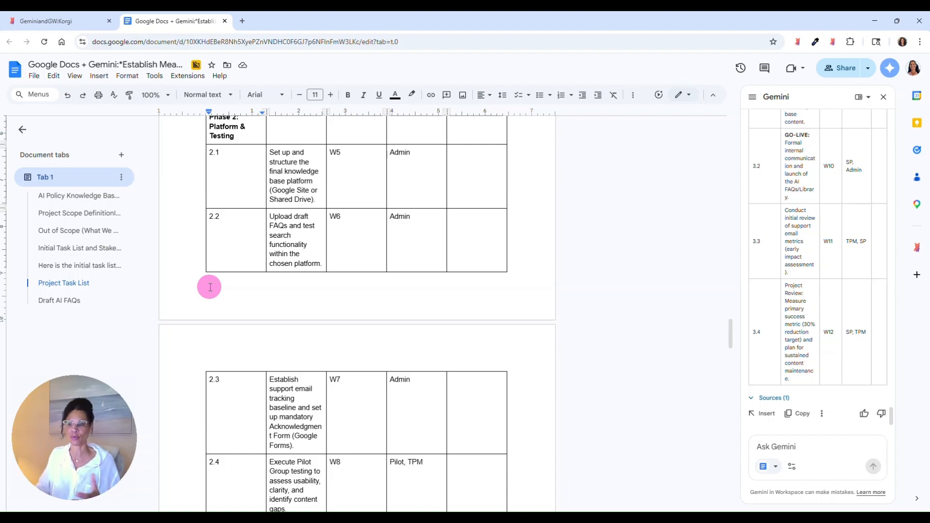
scroll(210, 287, "down", 15)
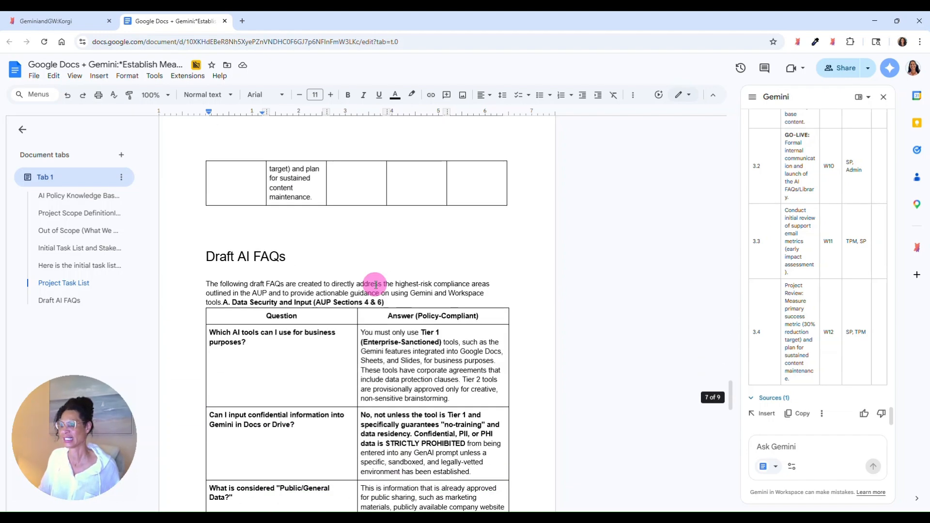
scroll(387, 307, "up", 12)
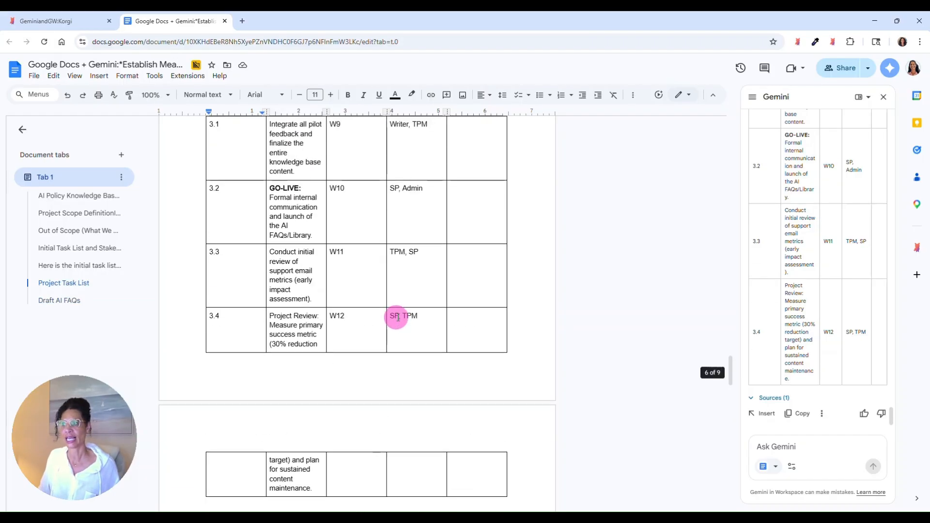
scroll(398, 316, "up", 3)
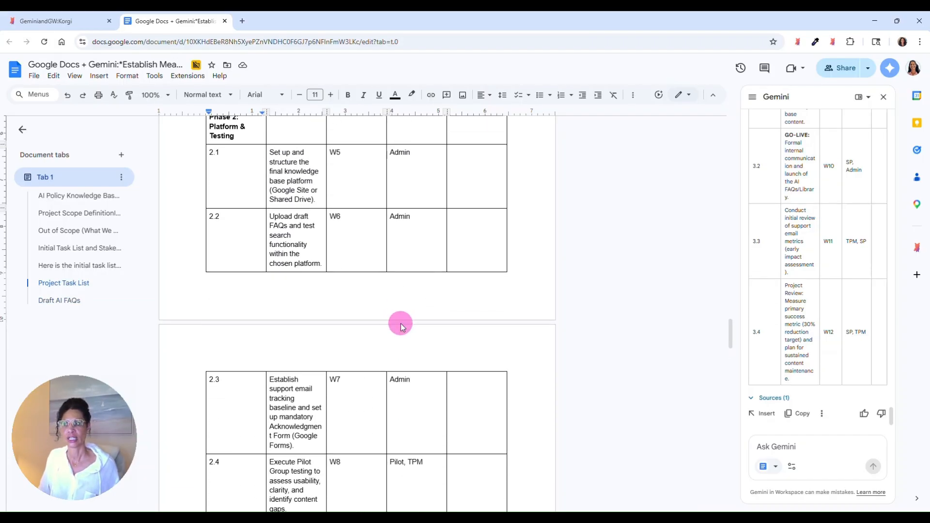
scroll(401, 325, "down", 15)
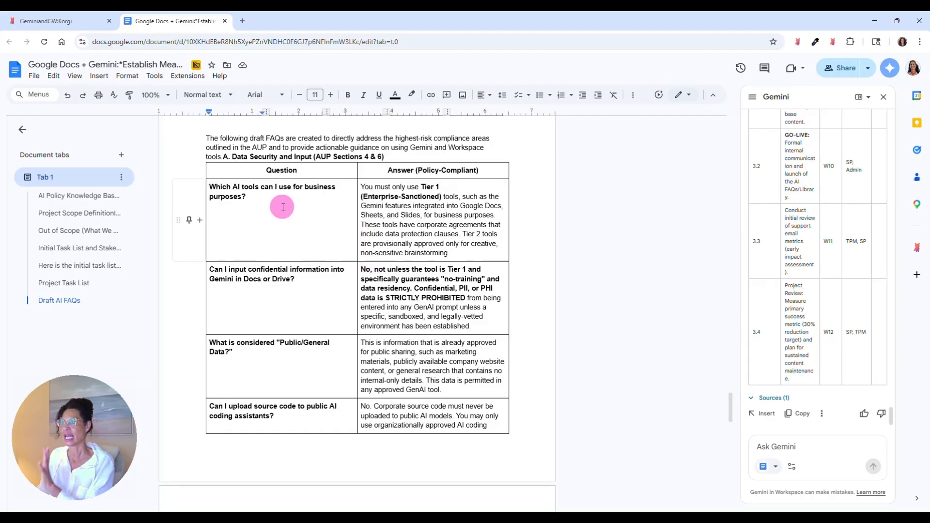
Review the first two question-and-answer rows of the Draft AI FAQs table, and close the Gemini side panel
left_click(428, 236)
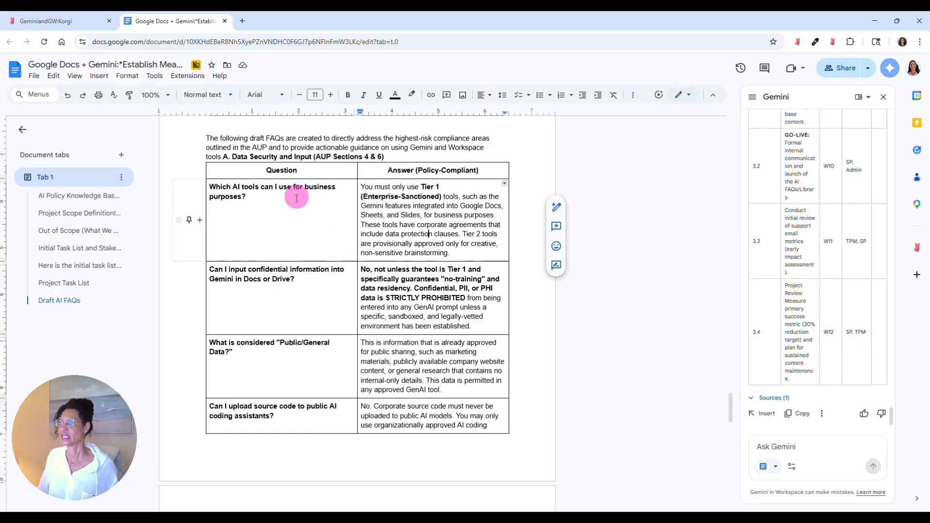
left_click(296, 293)
left_click(415, 306)
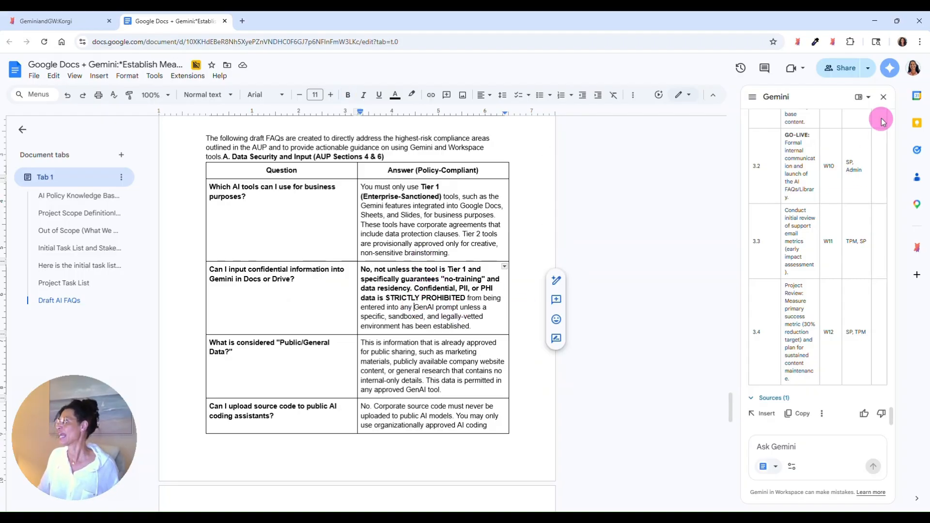
left_click(884, 97)
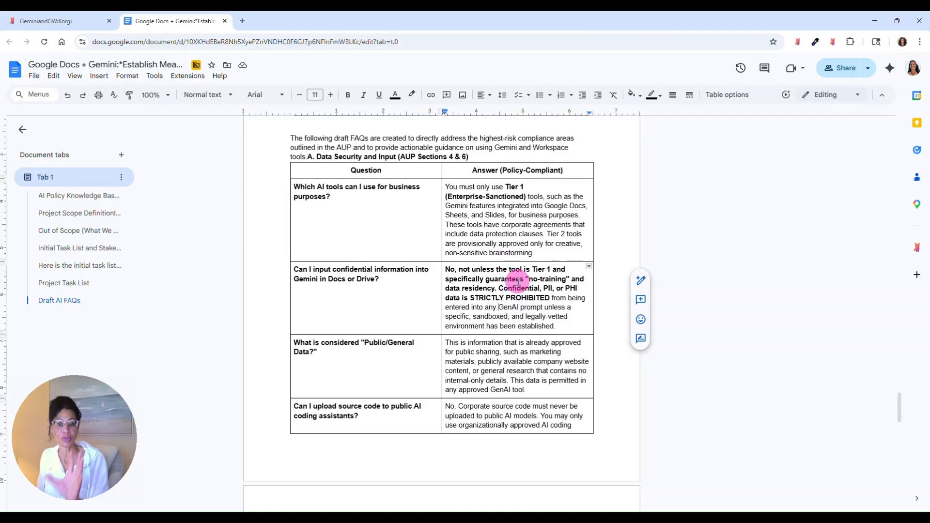
Switch to the Korgi board and open the Gem manager linked from the "Evaluate and Adapt throughout Execution" card
left_click(67, 16)
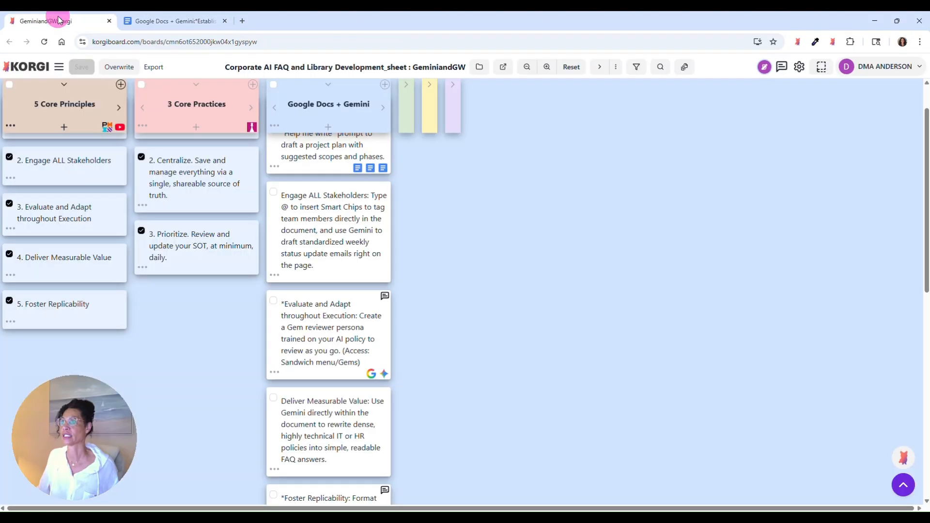
scroll(368, 290, "down", 3)
scroll(360, 296, "down", 3)
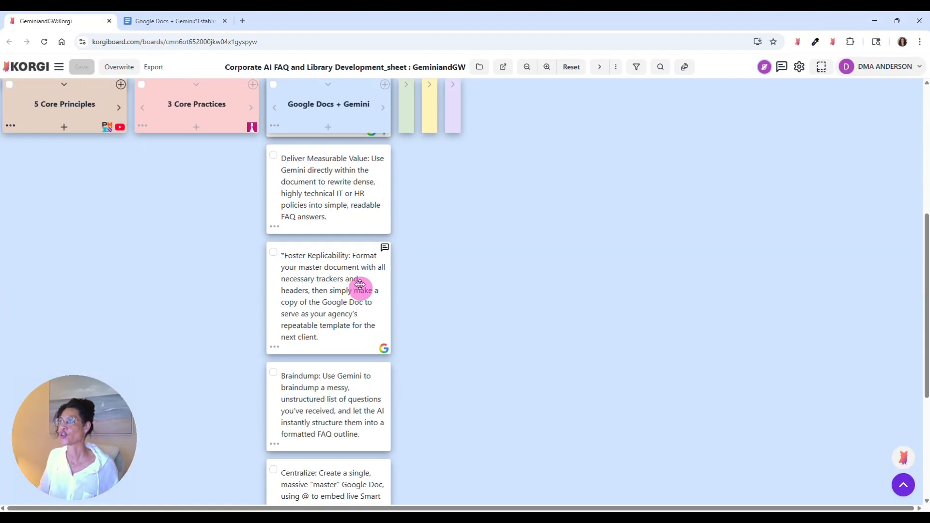
scroll(357, 281, "up", 3)
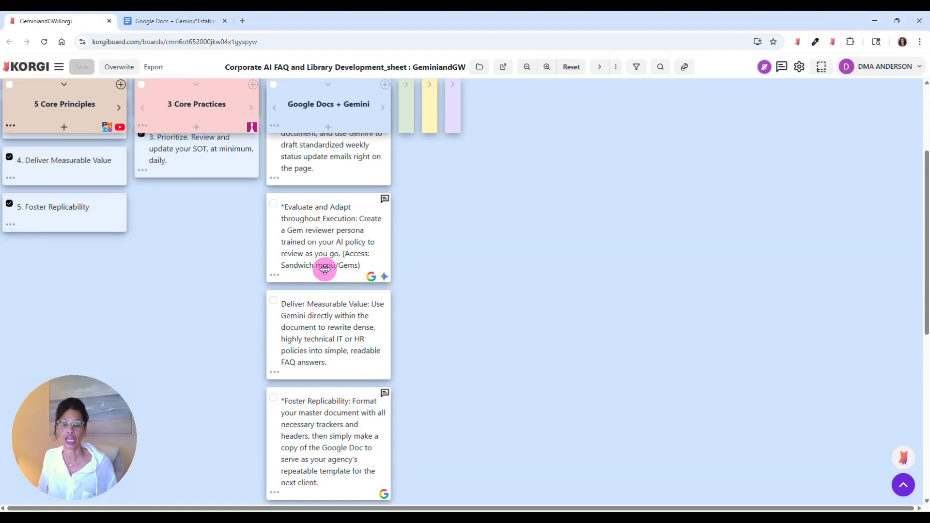
left_click(385, 278)
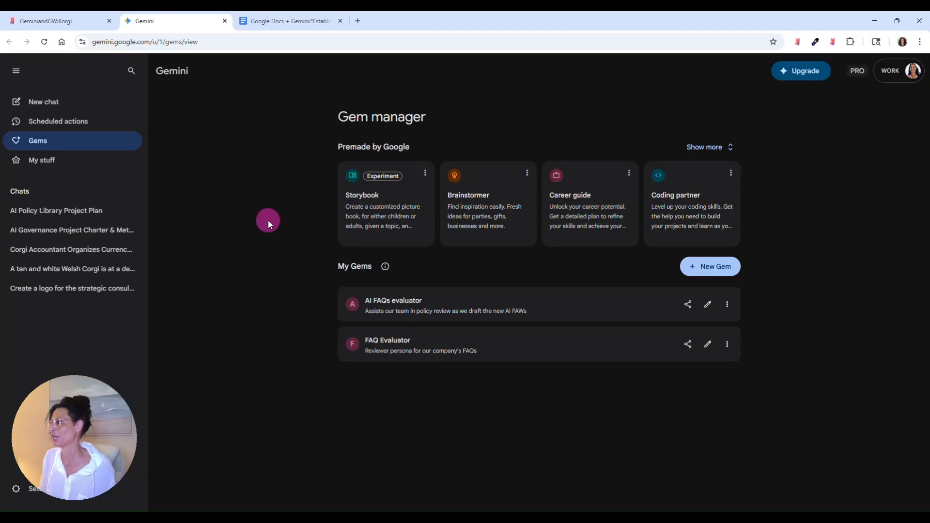
Start a new Gem named "AI FAQ Reviewer" with the description "Evaluate our draft FAQs against the AUP"
left_click(706, 267)
left_click(314, 179)
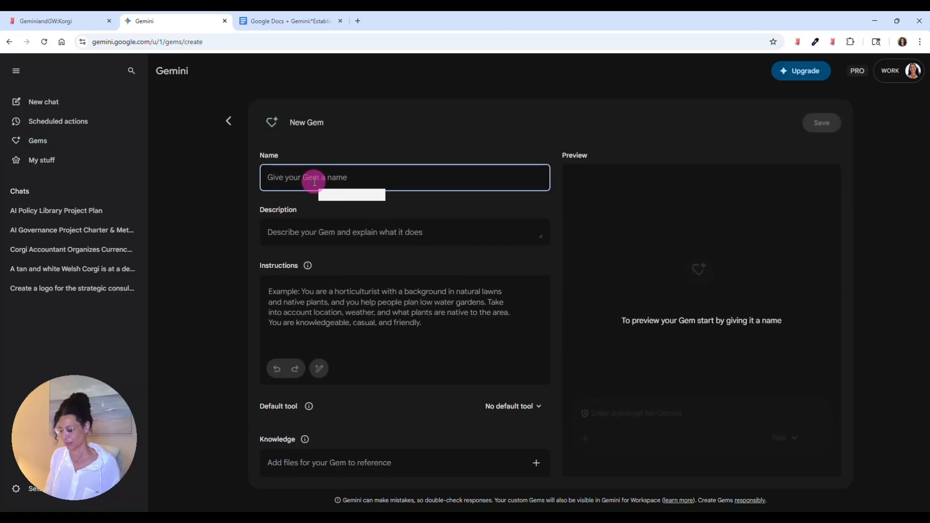
type("FAQ")
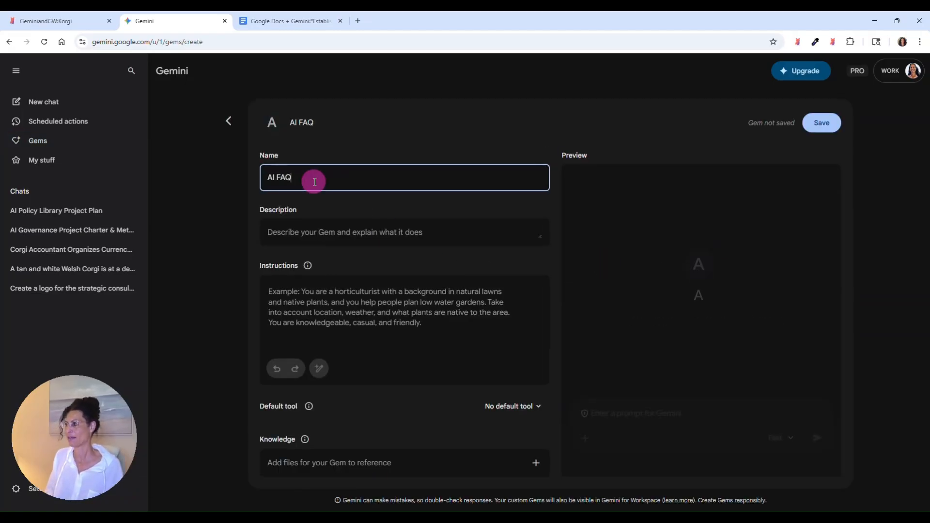
type(" Reviewer")
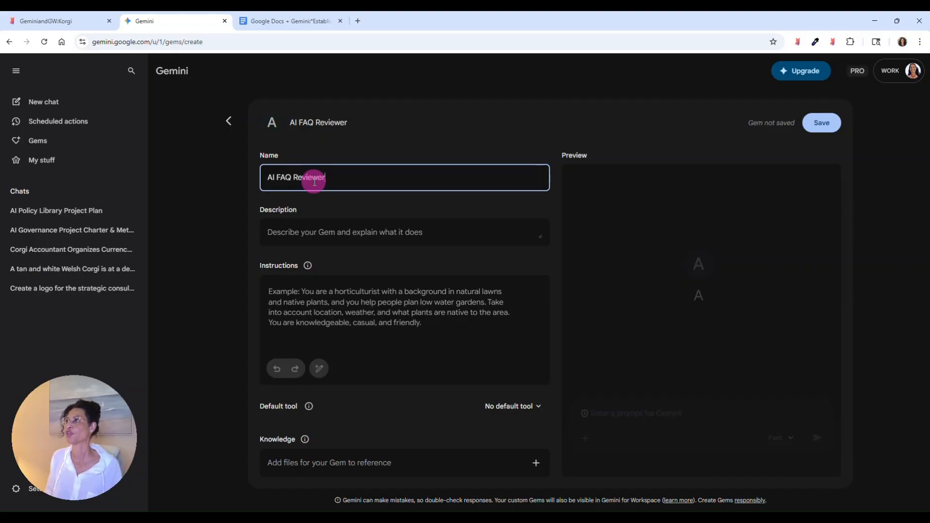
left_click(361, 234)
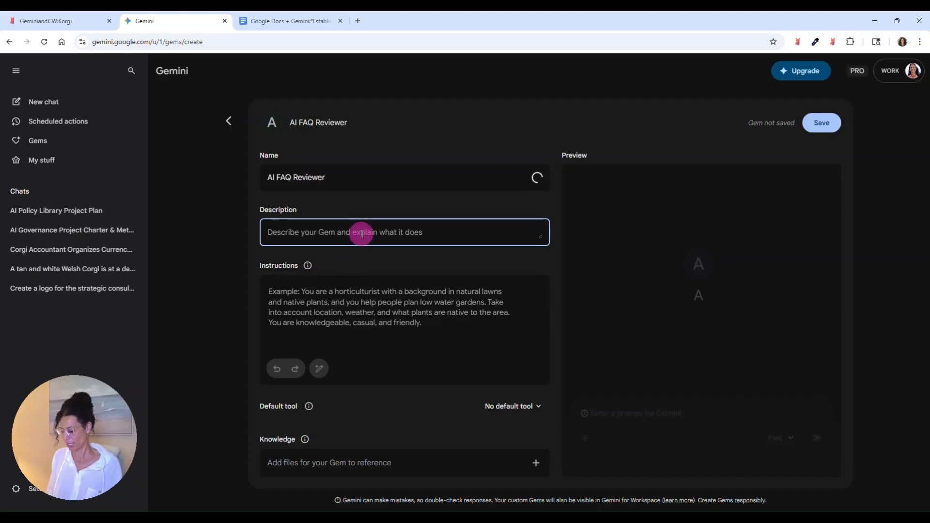
type("Evaluate")
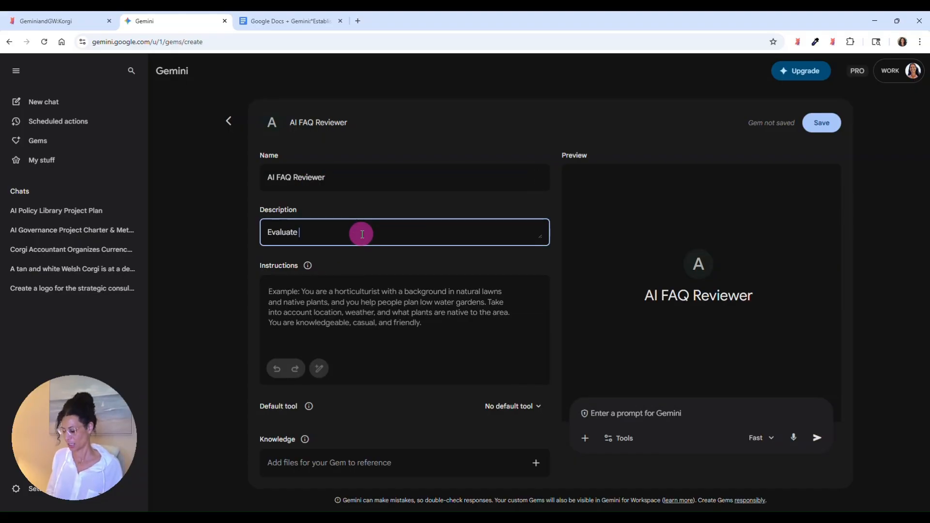
type(" our draft FAQs against the AUP")
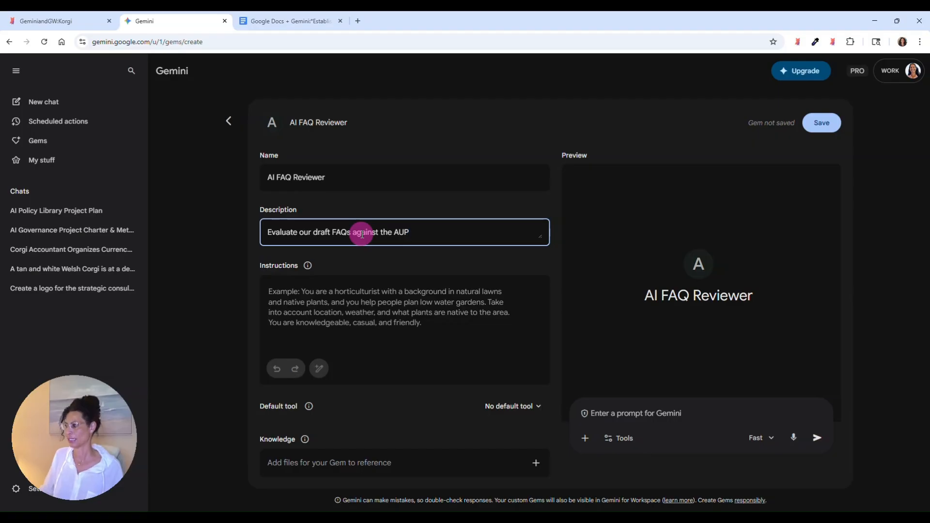
Set the Gem's instructions to "Please review each of the FAQs in our working document to ensure we are complying with the organization's AUP" and save it
left_click(348, 297)
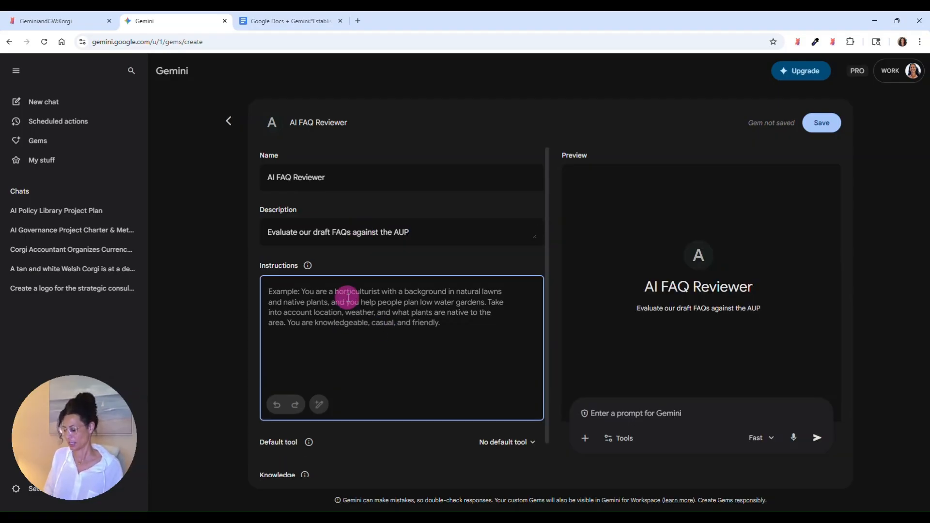
type("Please review ")
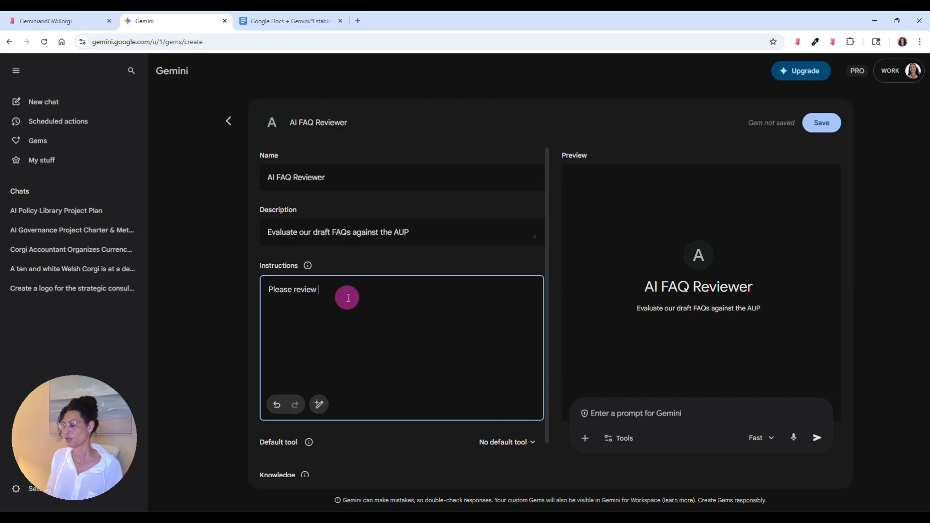
type("each of the FAQs in our")
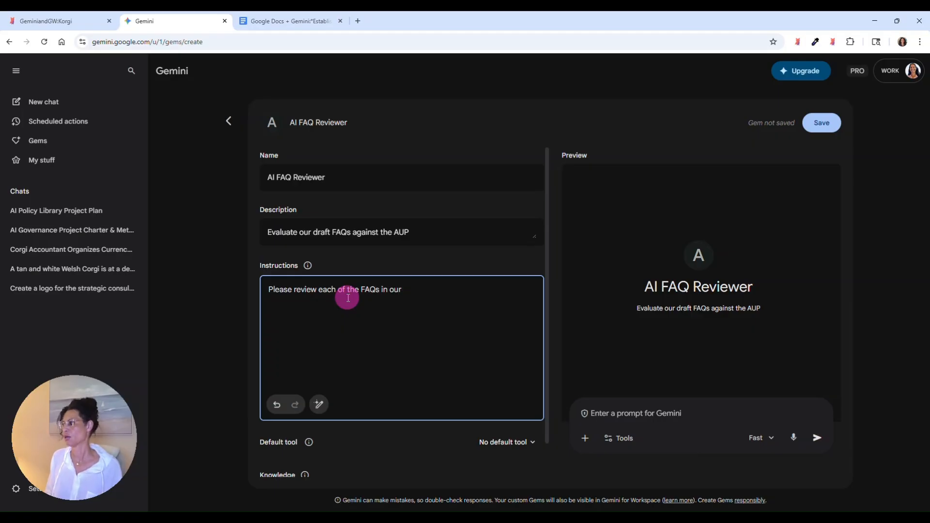
type("orking docu")
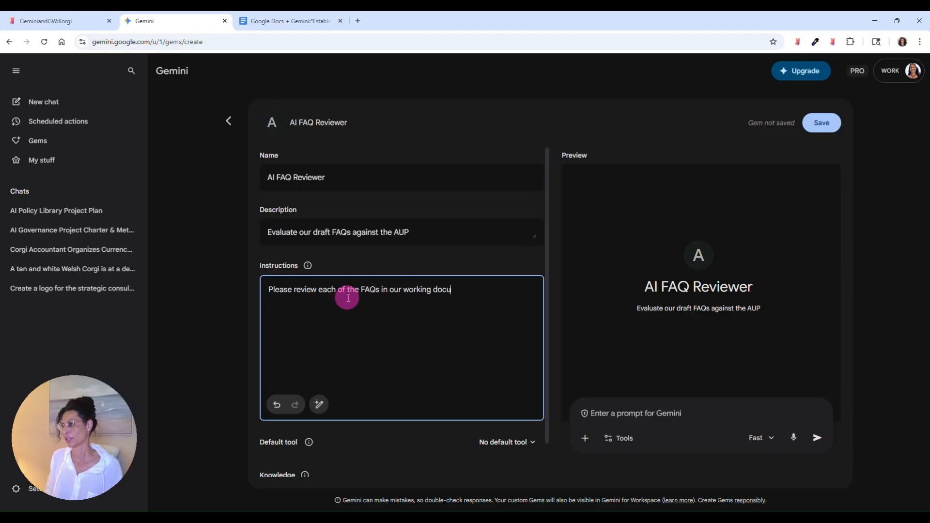
type("ment to ensure ")
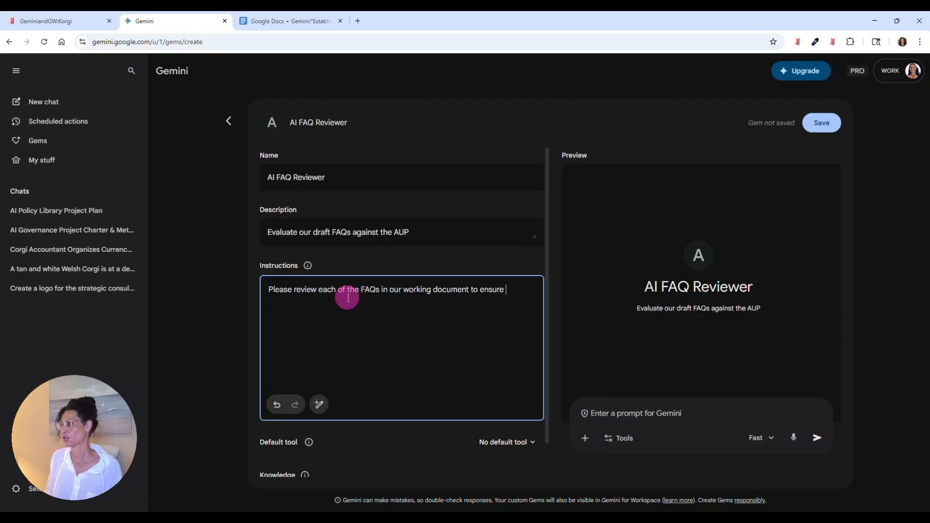
type("we are complyin")
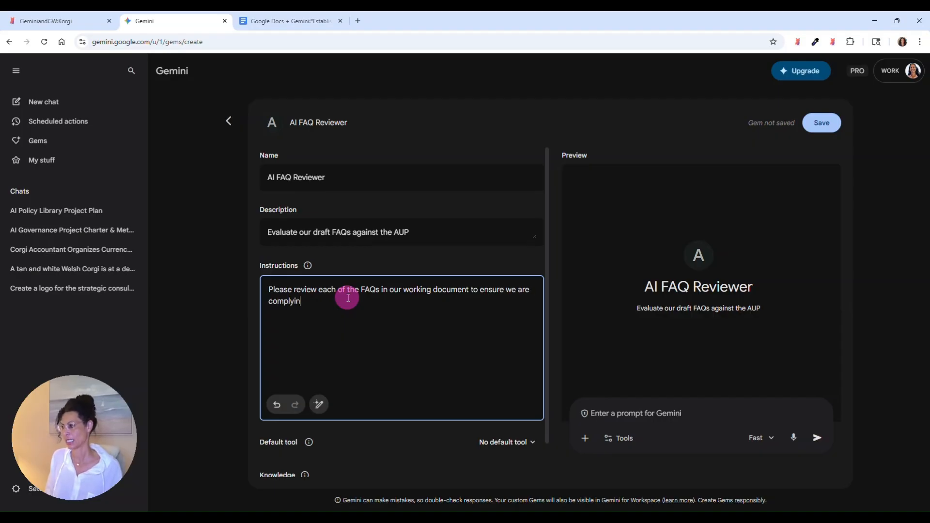
type("g with the")
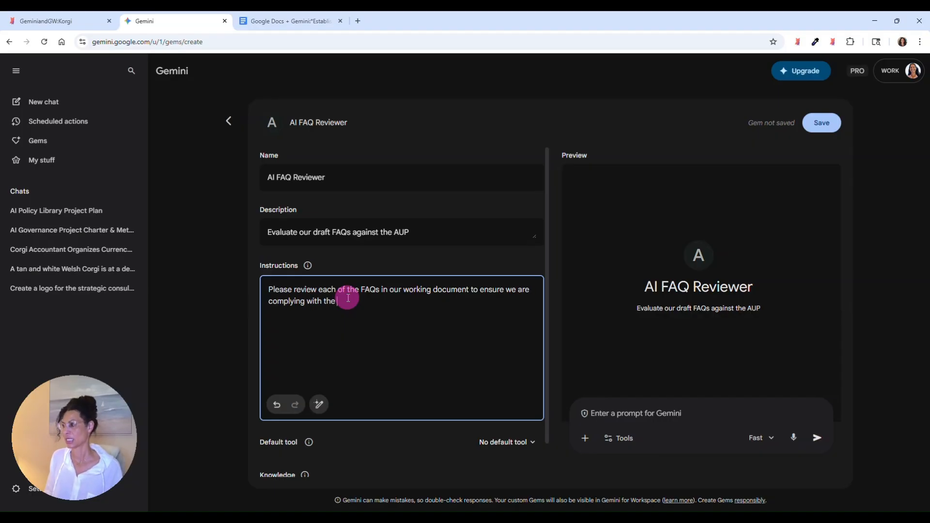
type(" organization's AUP")
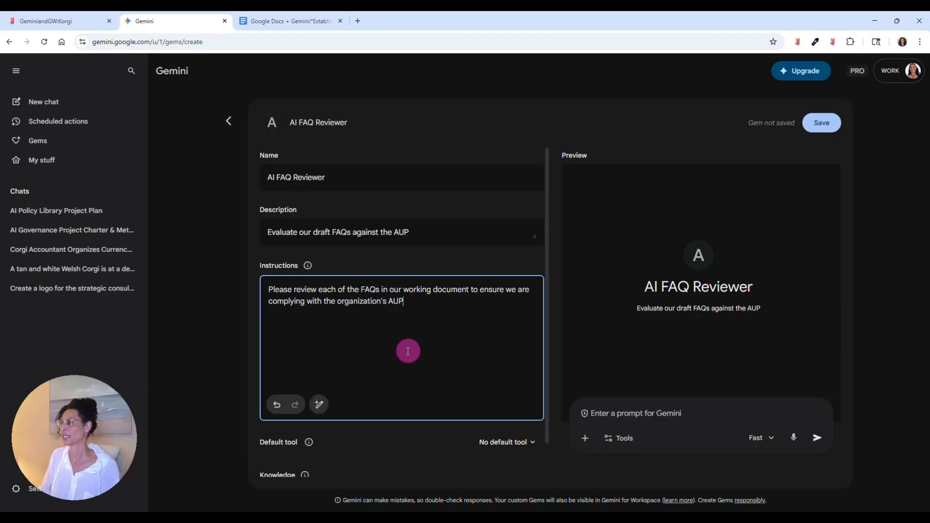
left_click(819, 124)
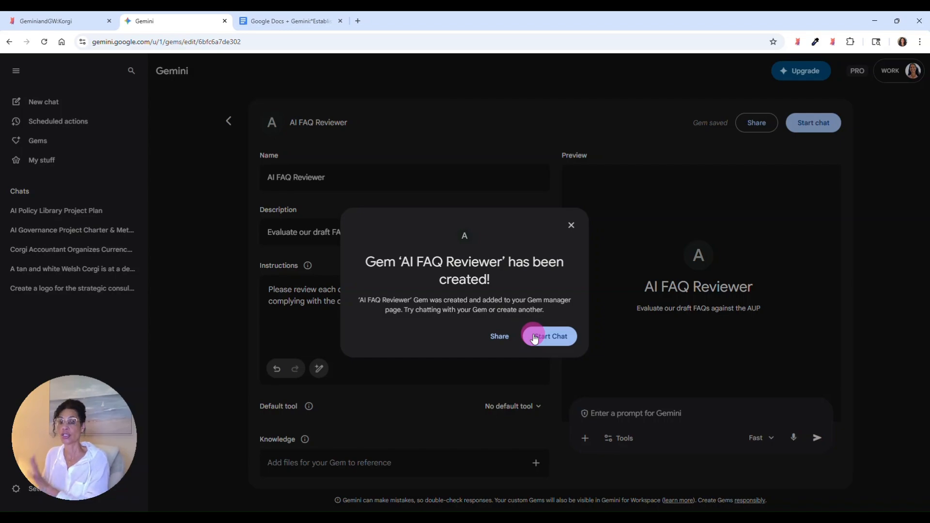
left_click(573, 226)
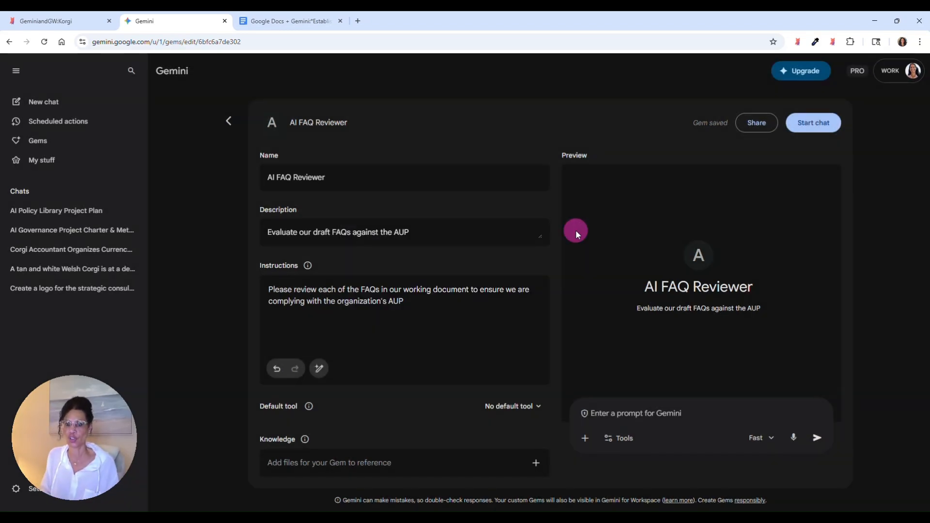
Return to the project plan in Google Docs, reload it, and open the AI FAQ Reviewer Gem alongside the document
left_click(223, 21)
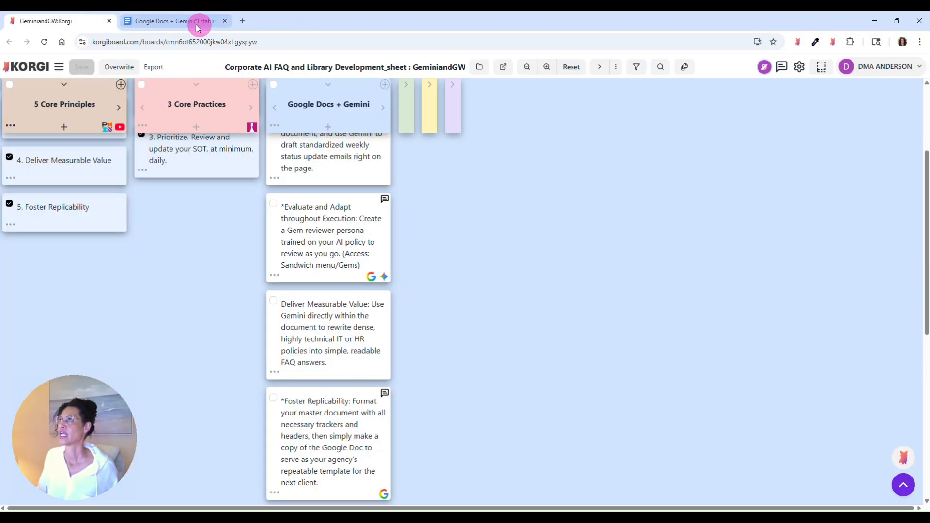
left_click(196, 22)
left_click(44, 42)
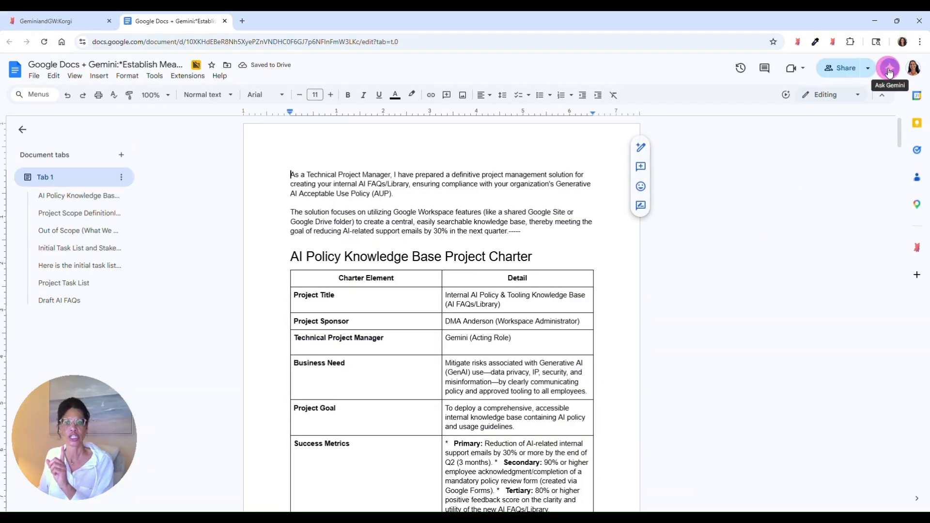
left_click(889, 70)
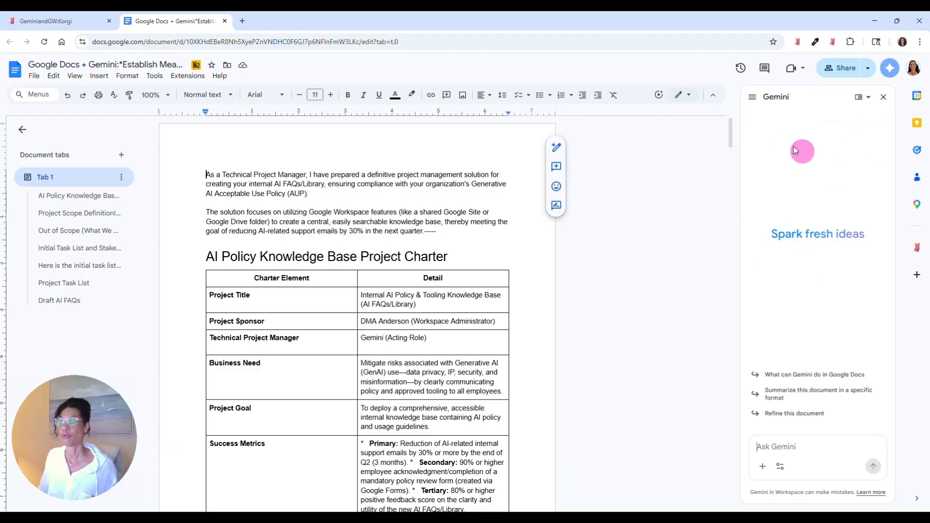
left_click(753, 97)
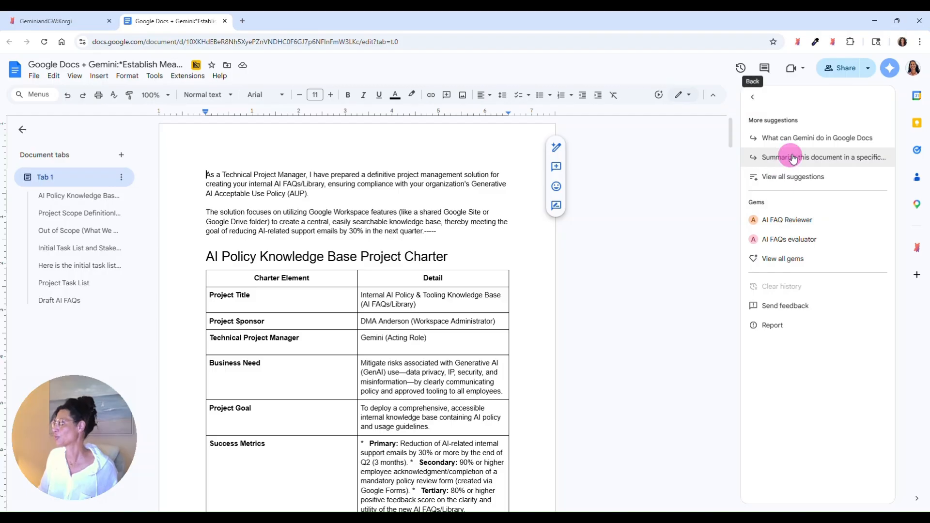
left_click(814, 227)
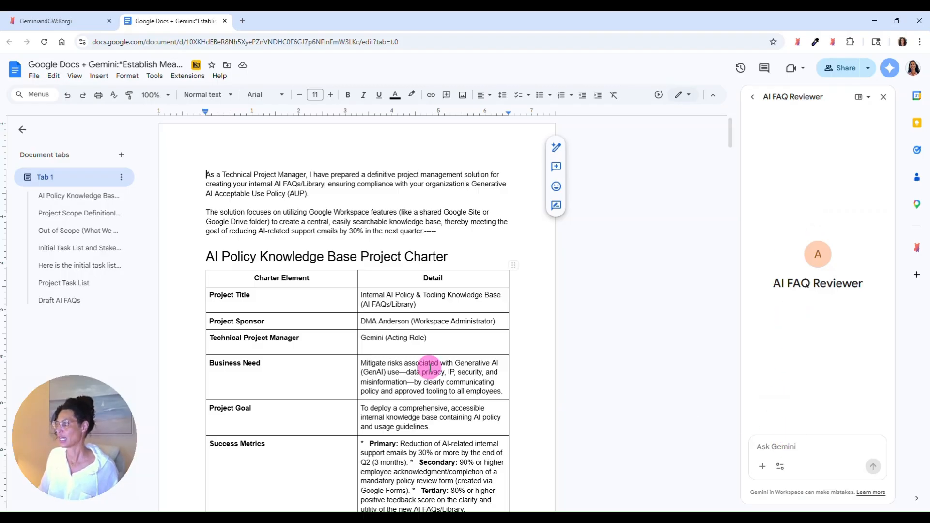
Ask the AI FAQ Reviewer Gem "Please review the Draft AI FAQs we've completed so far"
scroll(430, 368, "down", 20)
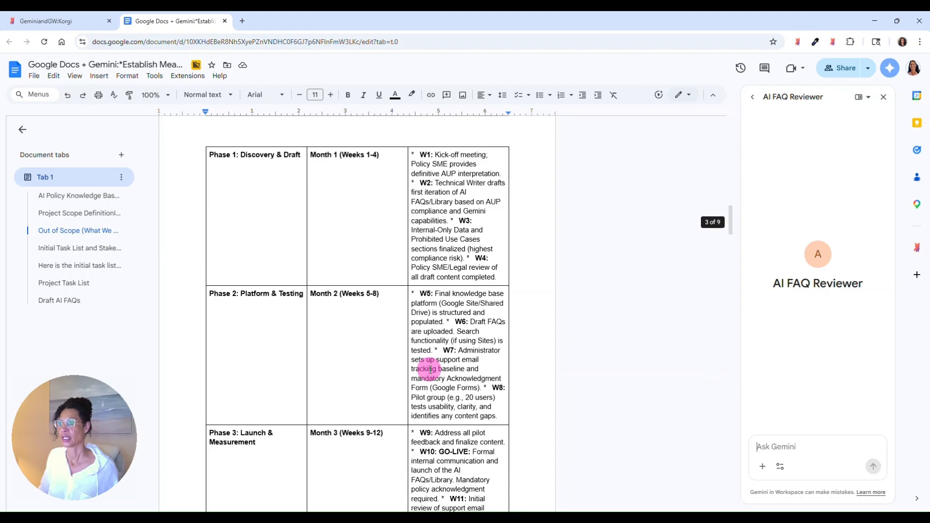
left_click(805, 448)
type("Plea")
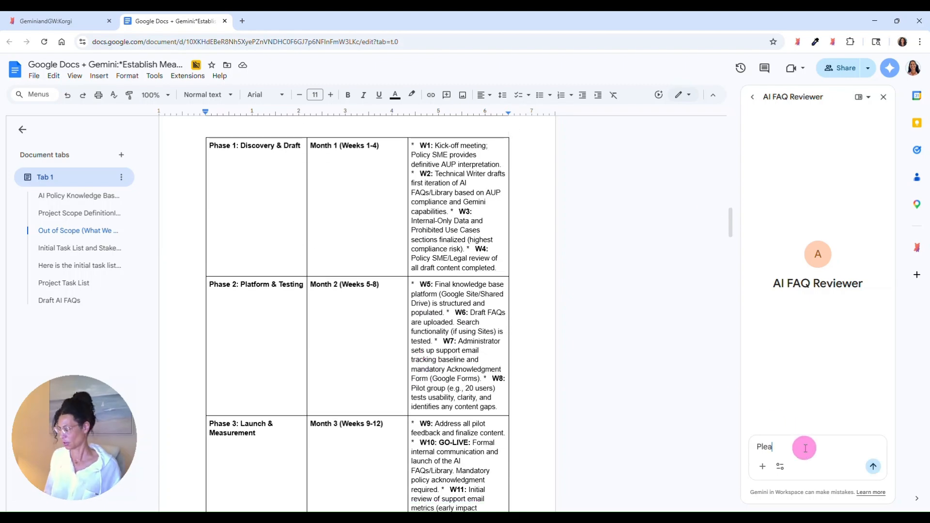
type("se review the")
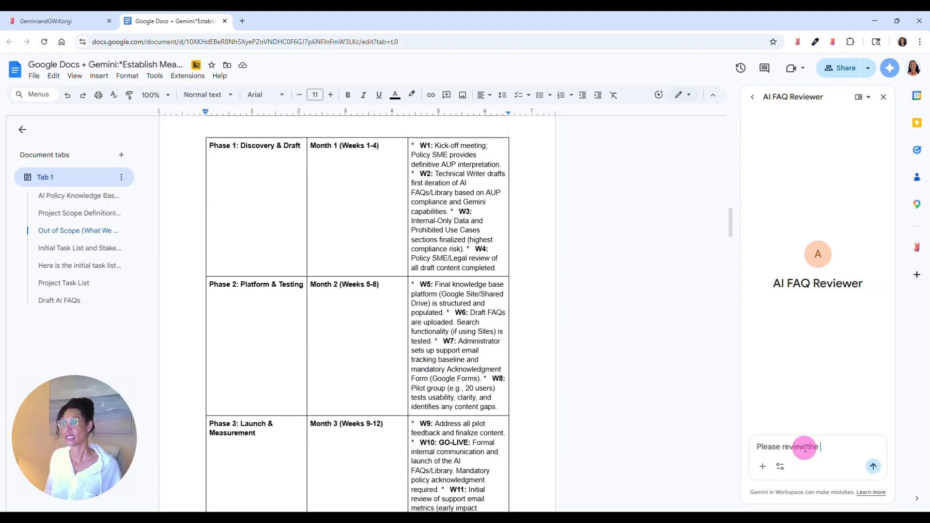
type(" Draft AI FA")
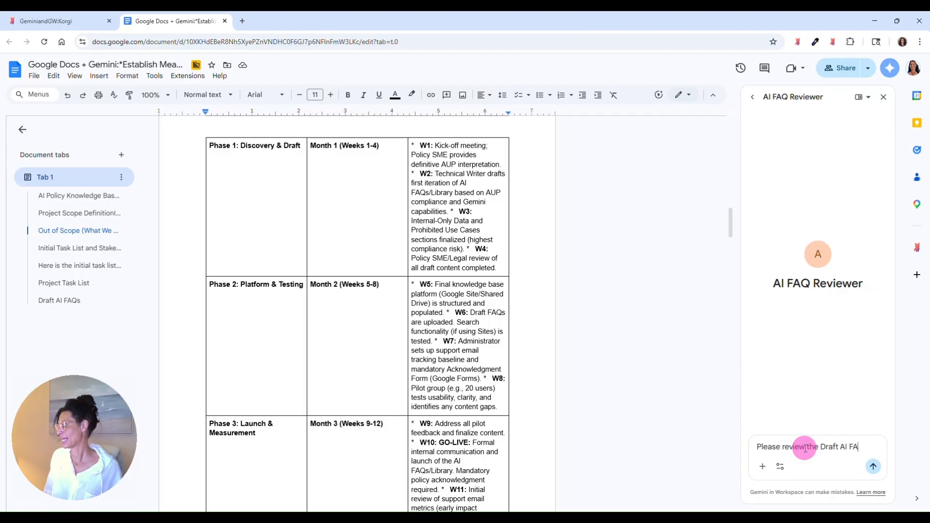
type("Qs we")
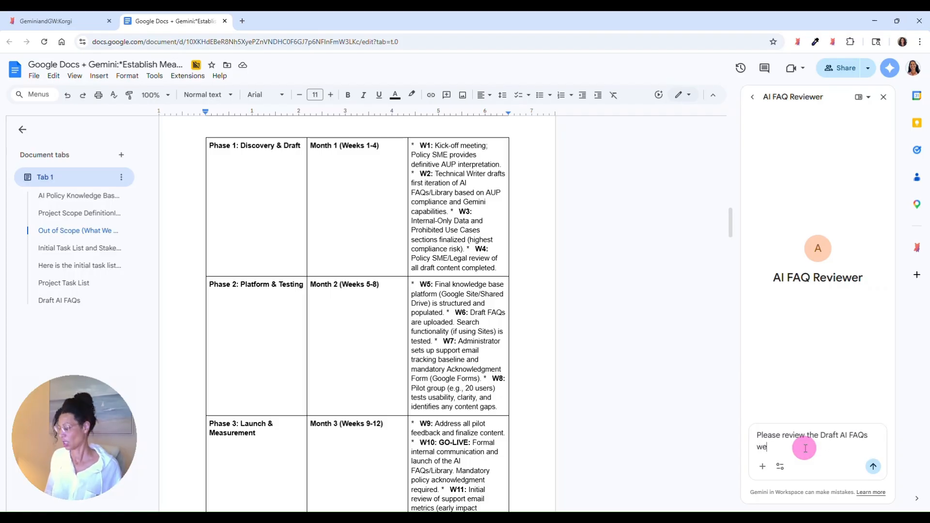
type("'ve completed")
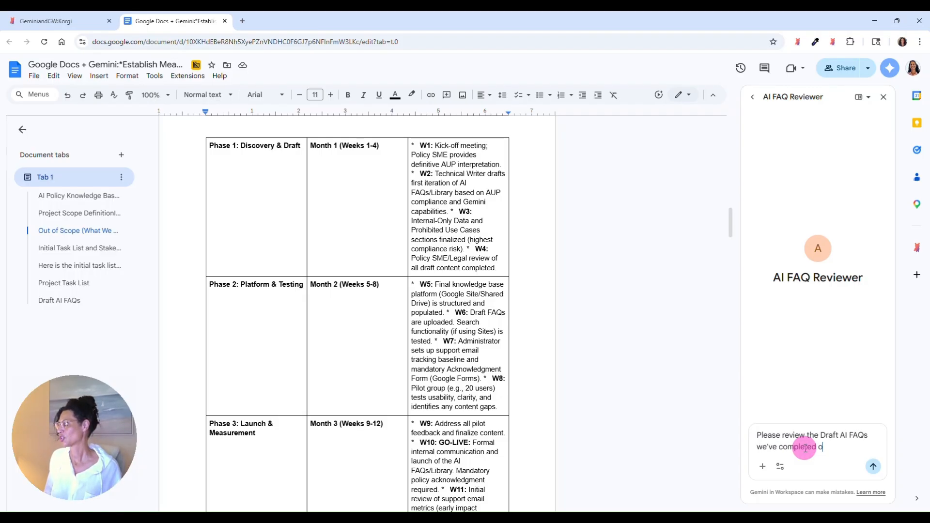
type(" so far")
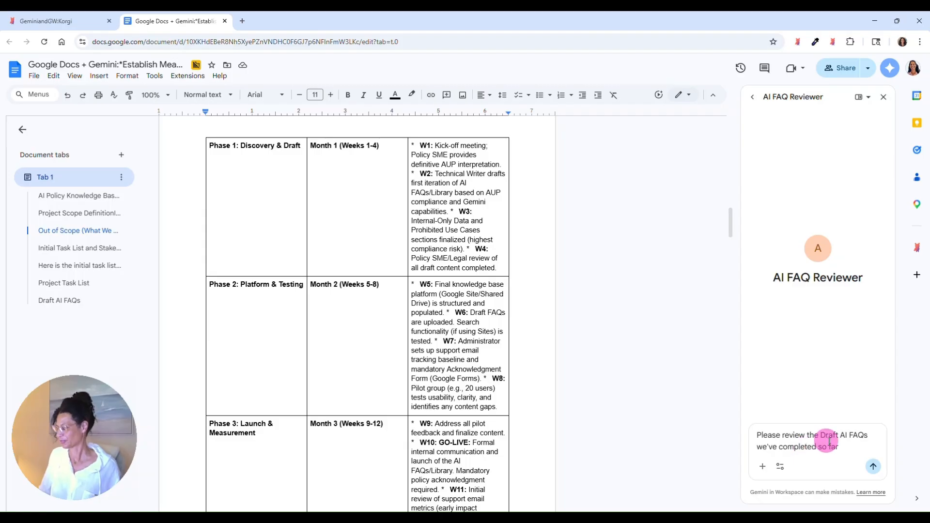
left_click(873, 466)
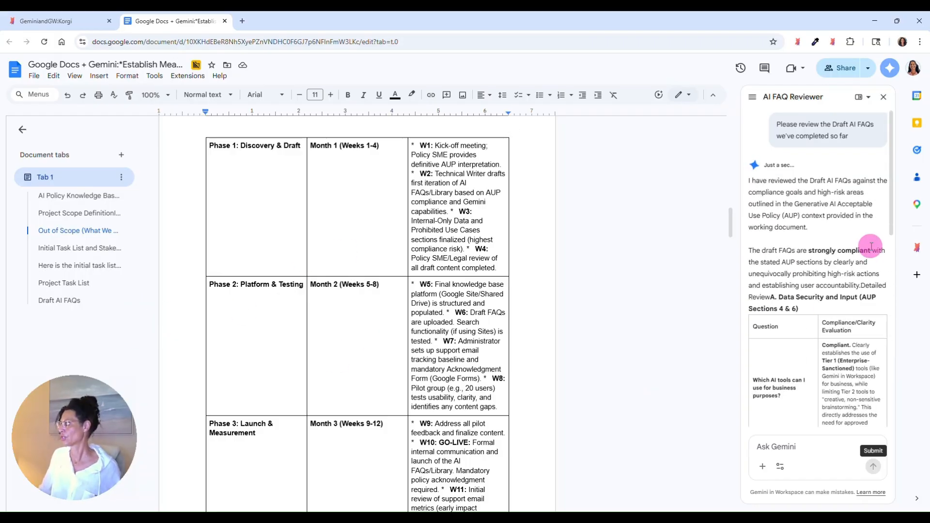
Read through the Gem's compliance review and insert it at the end of the document, below the Draft AI FAQs tables
scroll(824, 227, "down", 2)
scroll(825, 229, "up", 2)
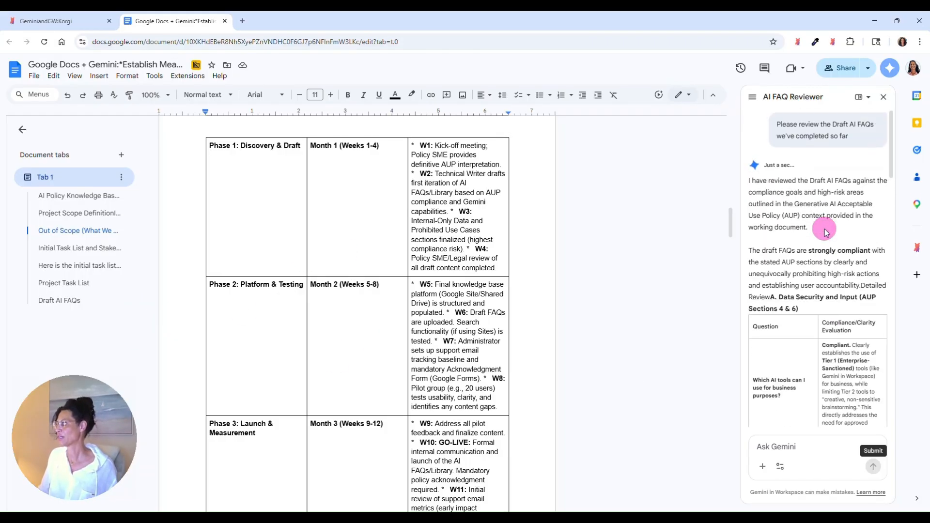
scroll(843, 239, "down", 8)
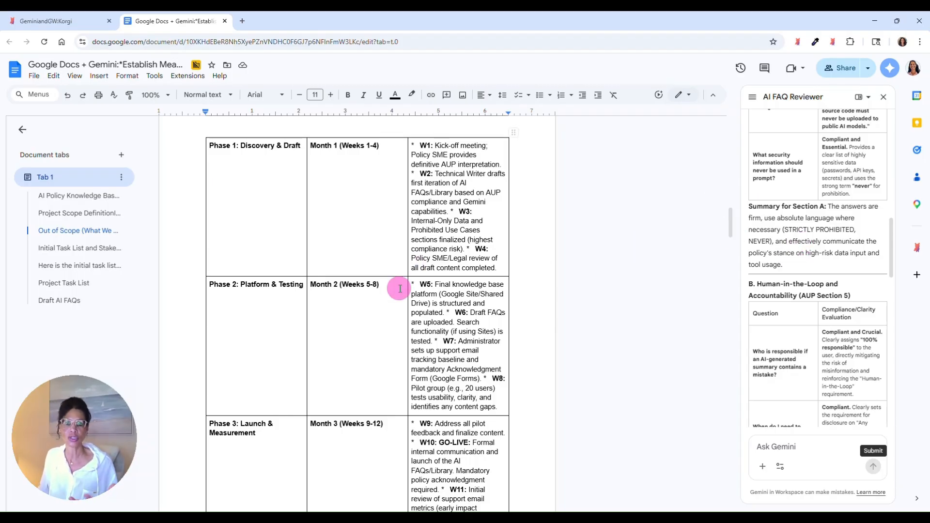
left_click(70, 303)
scroll(310, 317, "down", 7)
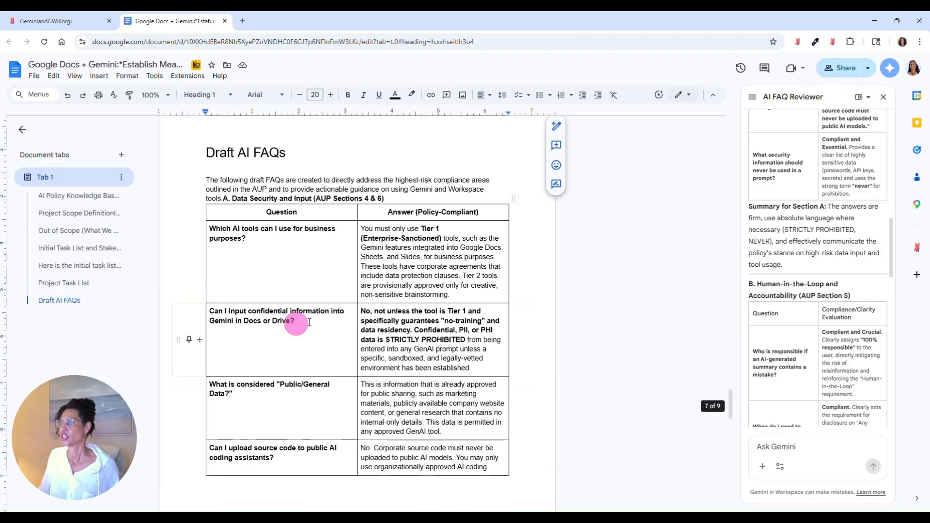
scroll(309, 322, "down", 10)
left_click(309, 322)
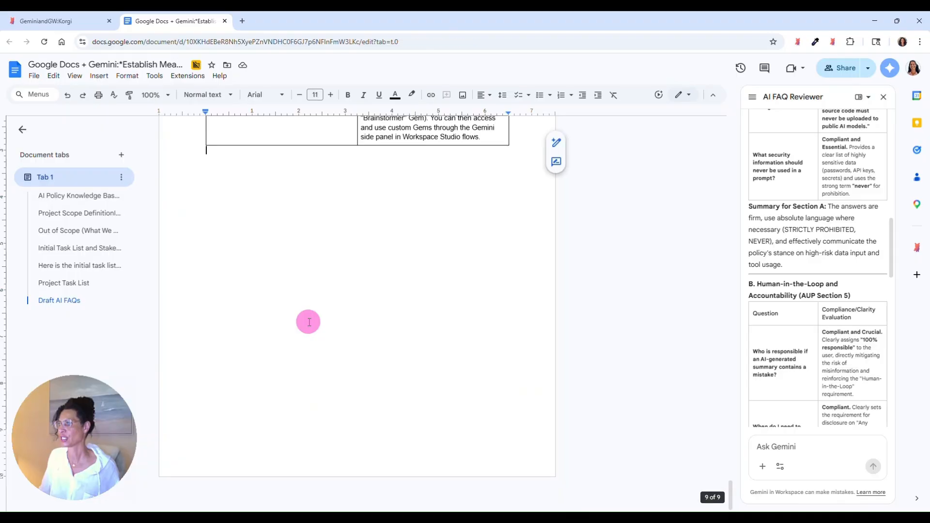
scroll(827, 237, "down", 4)
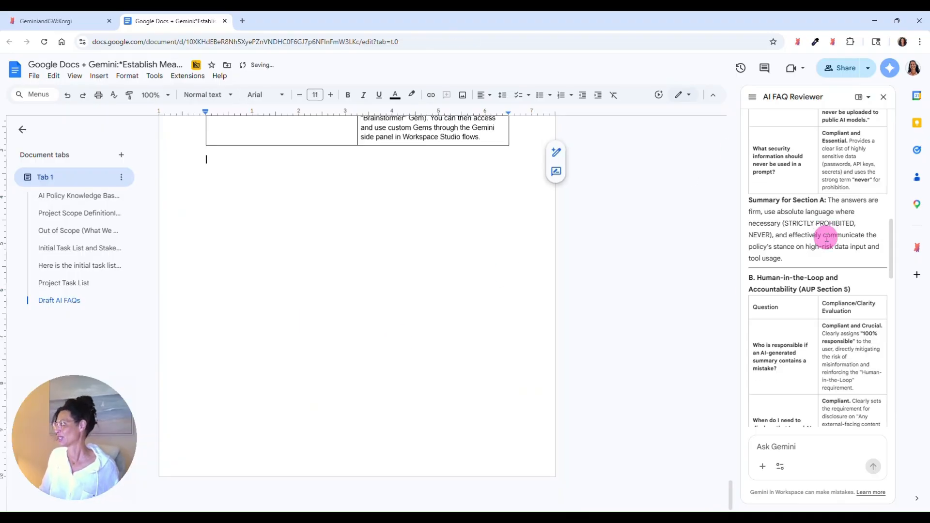
scroll(824, 270, "down", 8)
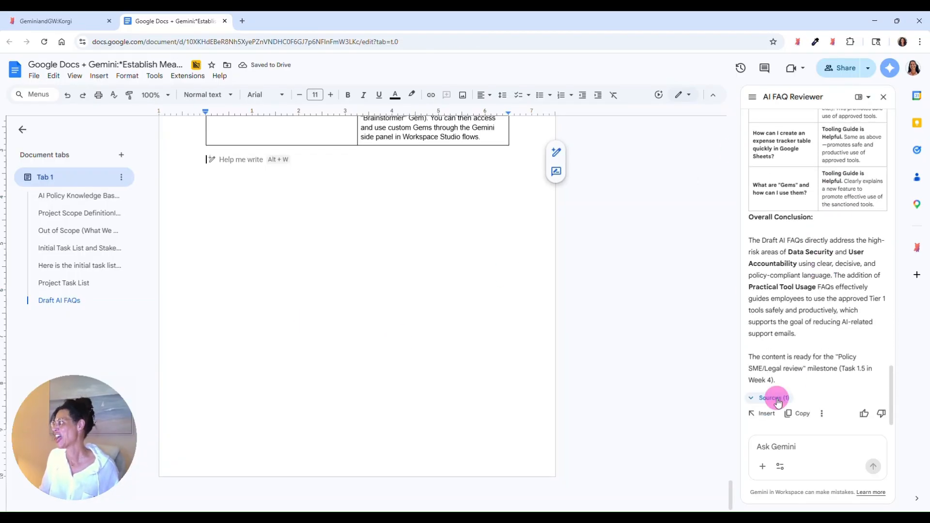
left_click(762, 413)
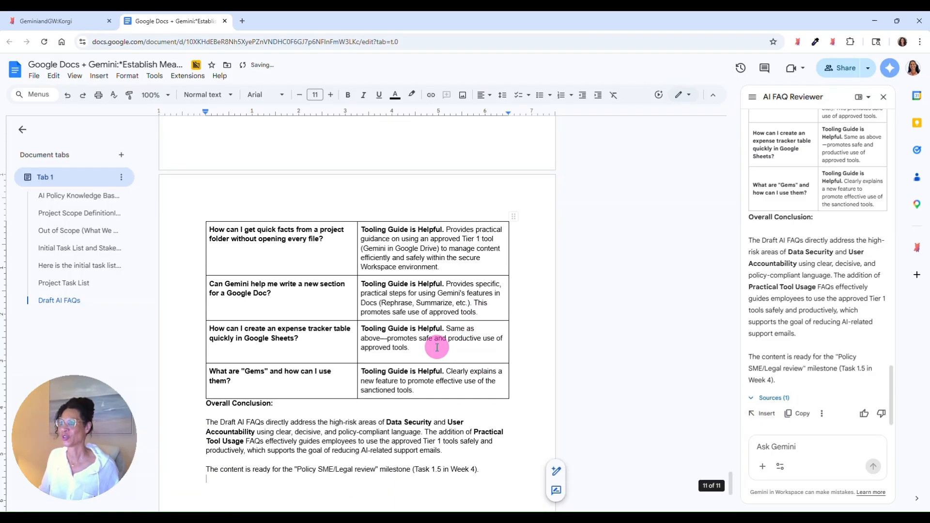
scroll(259, 340, "up", 20)
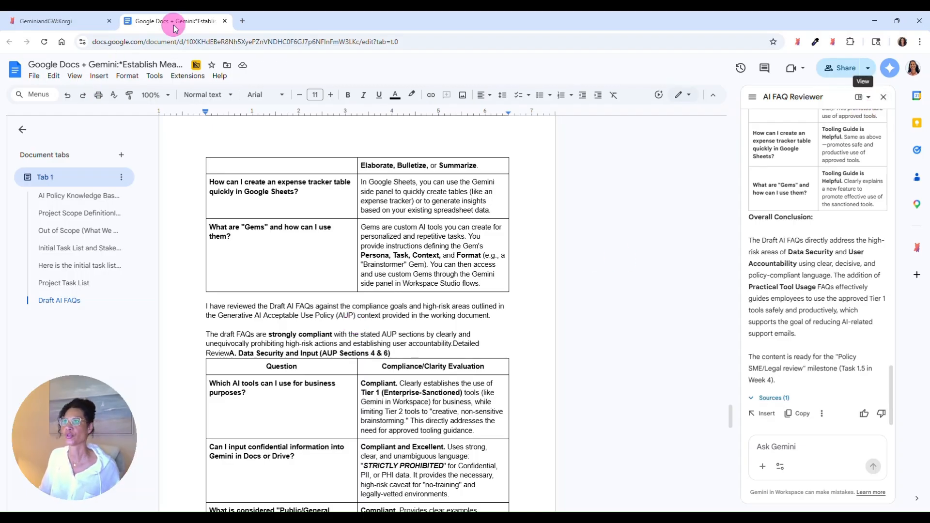
Close the project plan document and look through the remaining Google Docs + Gemini cards on the Korgi board
left_click(225, 22)
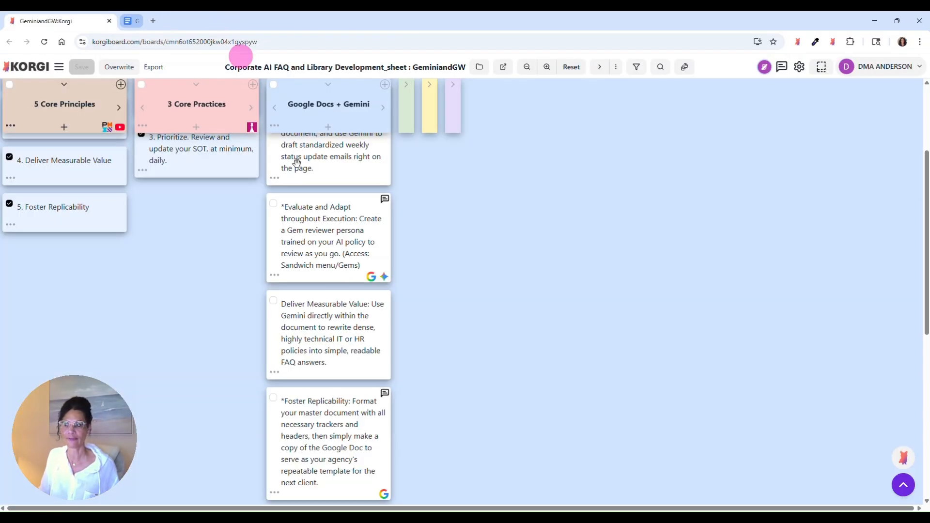
scroll(329, 328, "down", 2)
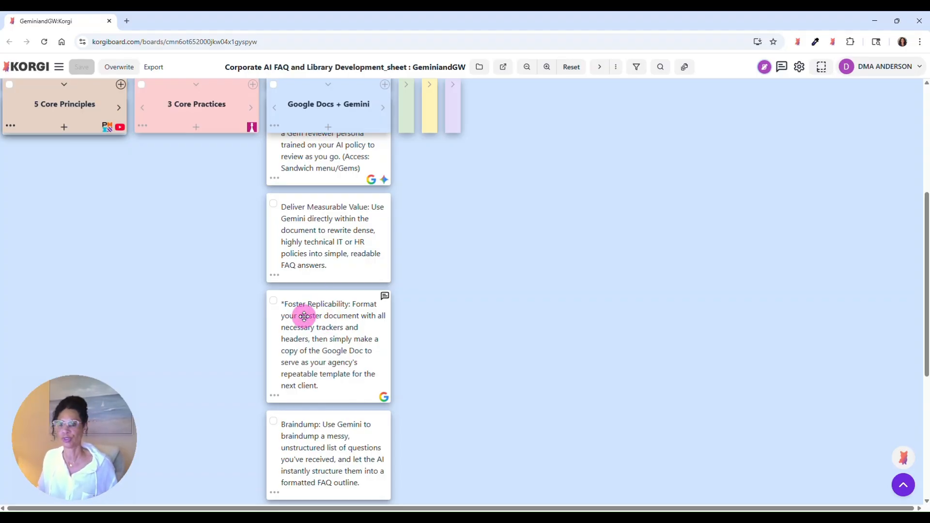
scroll(304, 291, "down", 3)
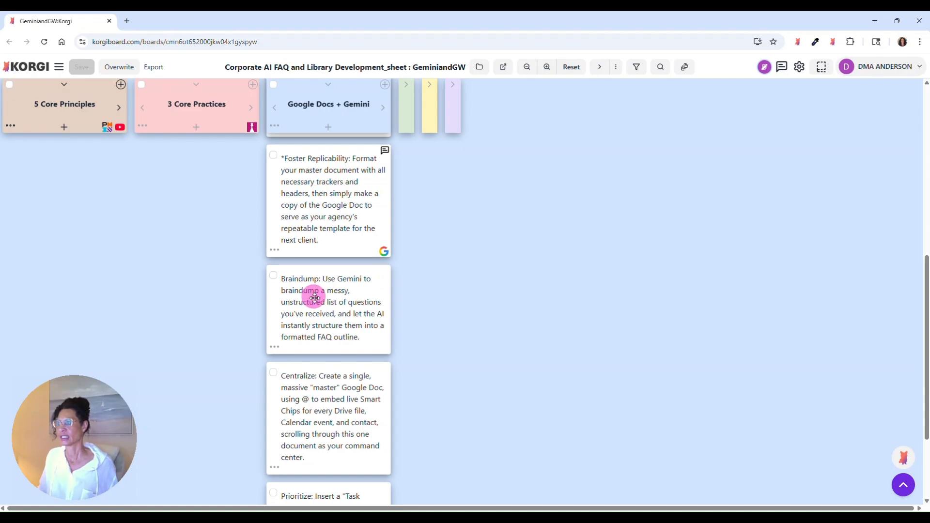
scroll(339, 314, "down", 2)
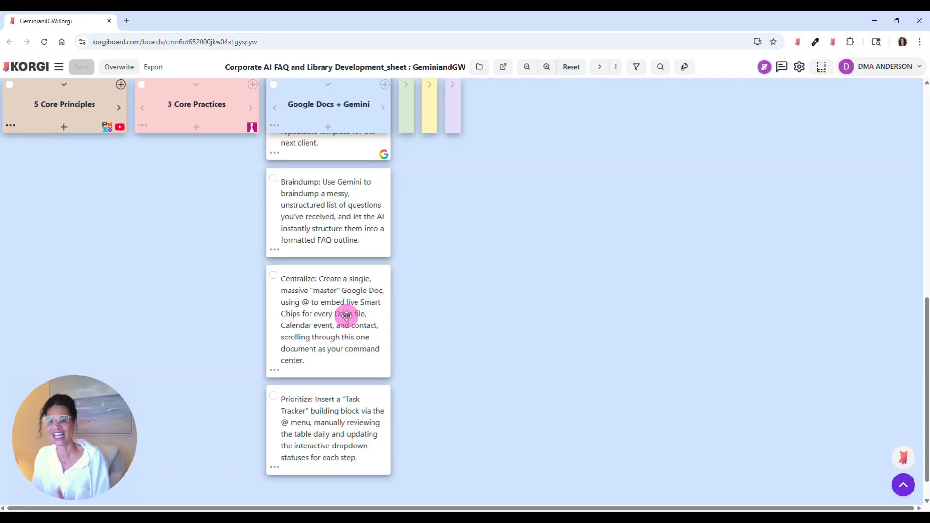
scroll(354, 310, "up", 10)
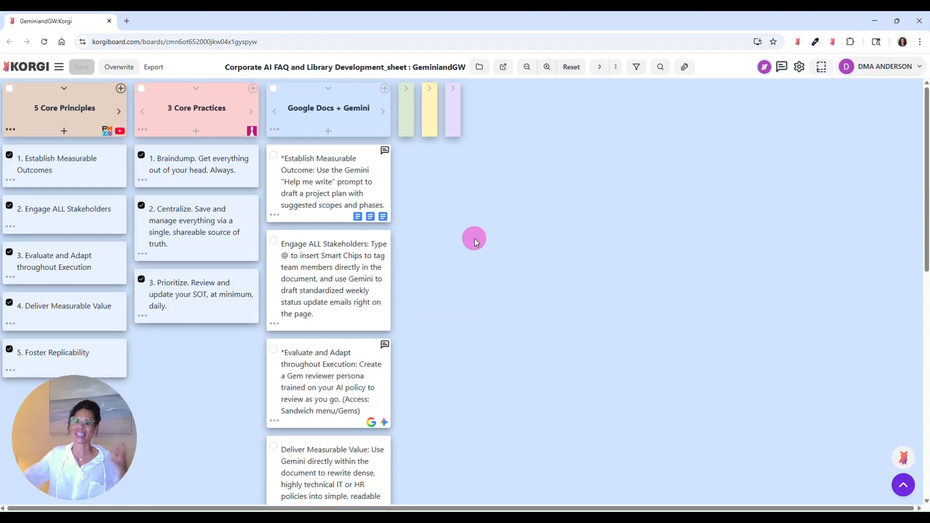
Expand the Google Sheets + Gemini column and copy the project prompt from the Google Docs "Establish Measurable Outcome" card's notes
left_click(406, 88)
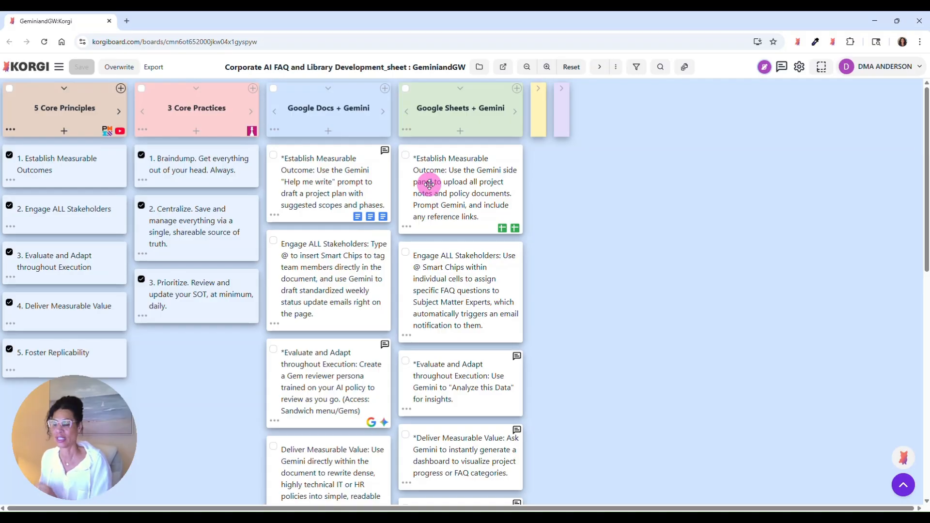
left_click(384, 150)
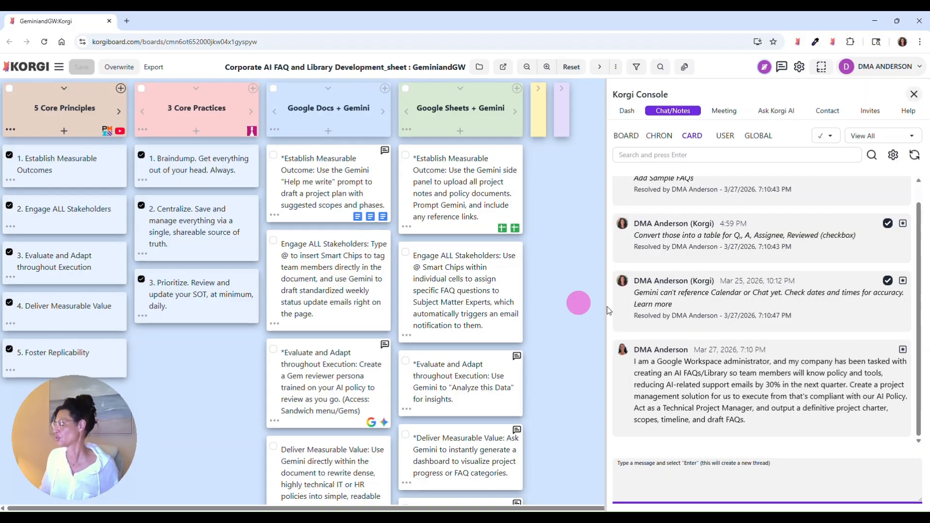
triple_click(671, 368)
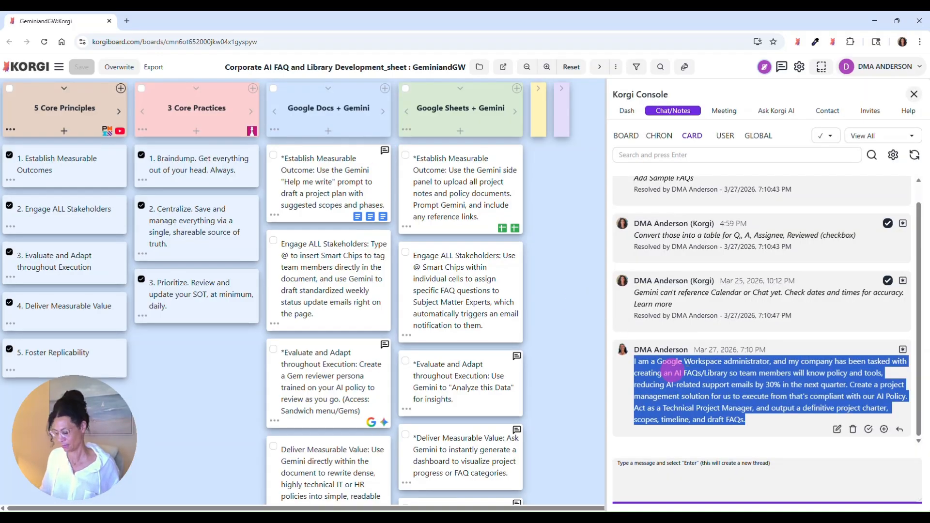
left_click(914, 95)
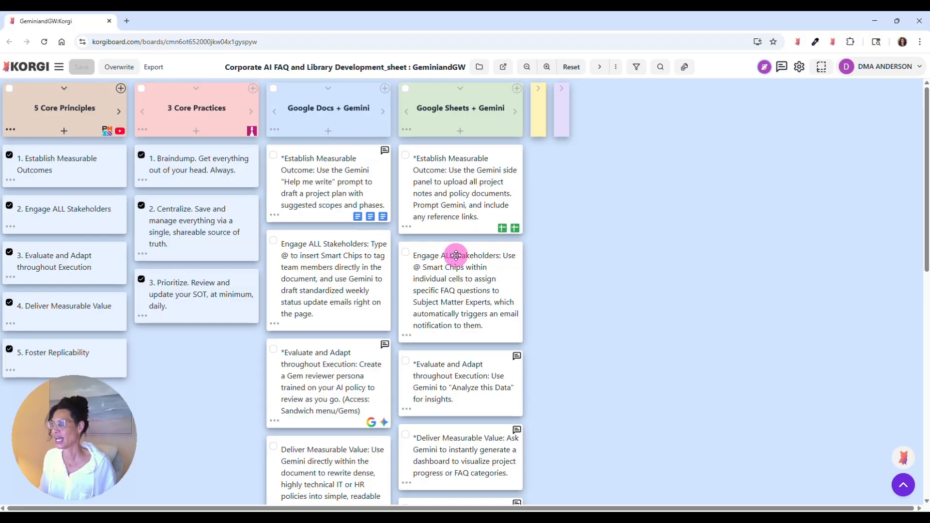
Create a new Google Sheet from the Google Sheets + Gemini "Establish Measurable Outcome" card and dismiss its table suggestions
left_click(405, 226)
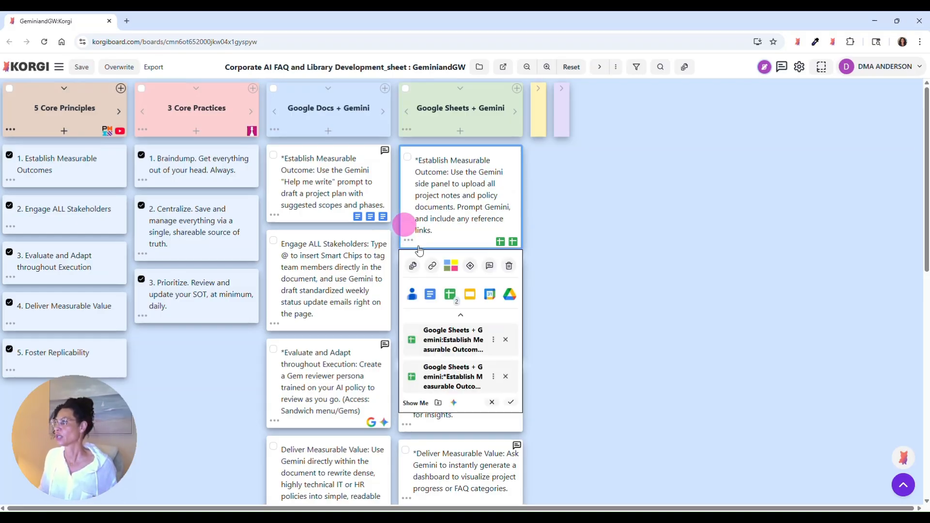
left_click(449, 296)
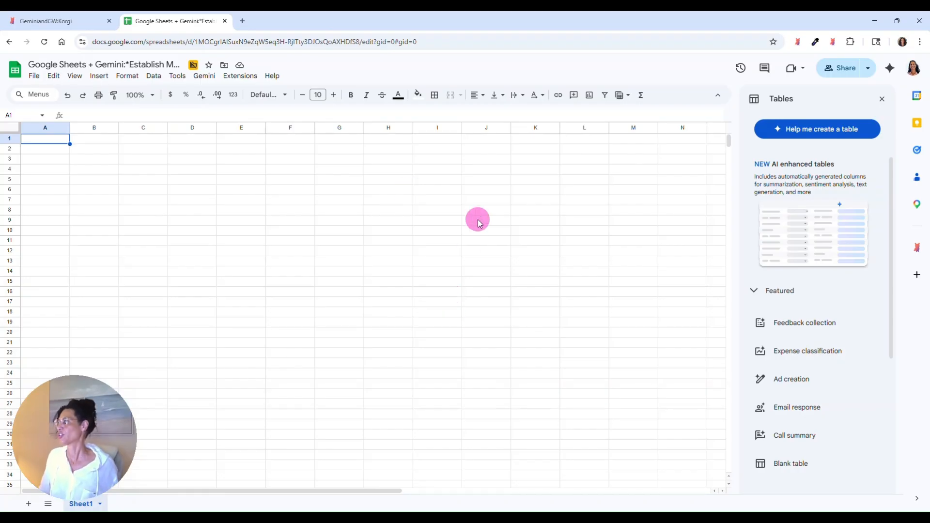
left_click(881, 99)
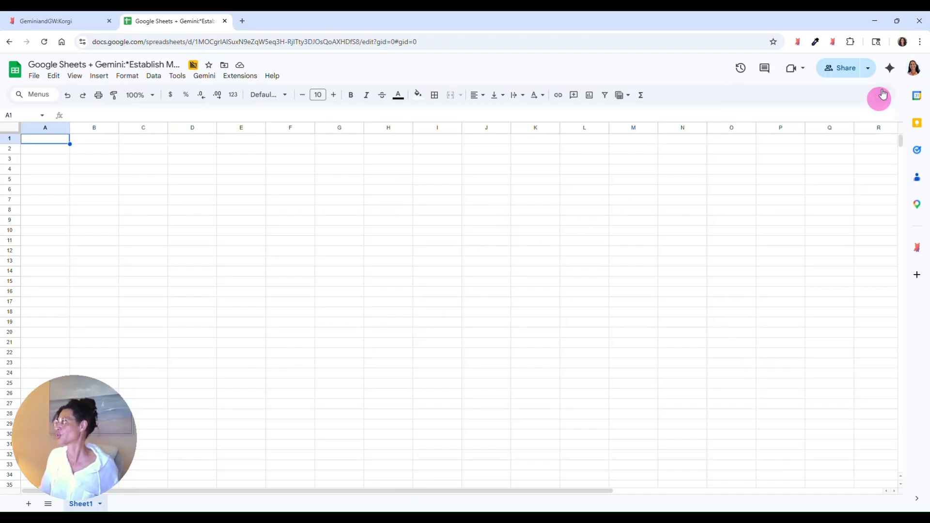
Open Gemini in the blank spreadsheet and paste the copied project prompt requesting a project charter, scopes, timeline, and draft FAQs
left_click(889, 72)
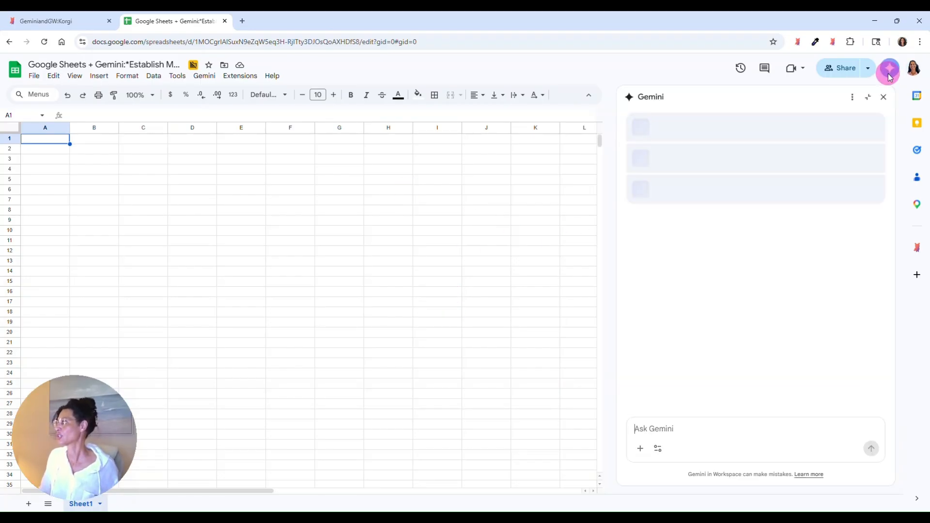
left_click(722, 435)
type("I am a Google Workspace administrator, and my company has been tasked with creating an AI FAQs/Library so team members will know policy and tools, reducing AI-related support emails by 30% in the next quarter. Create a project management solution for us to execute from that's compliant with our AI Policy. Act as a Technical Project Manager, and output a definitive project charter,  scopes, timeline, and draft FAQs.")
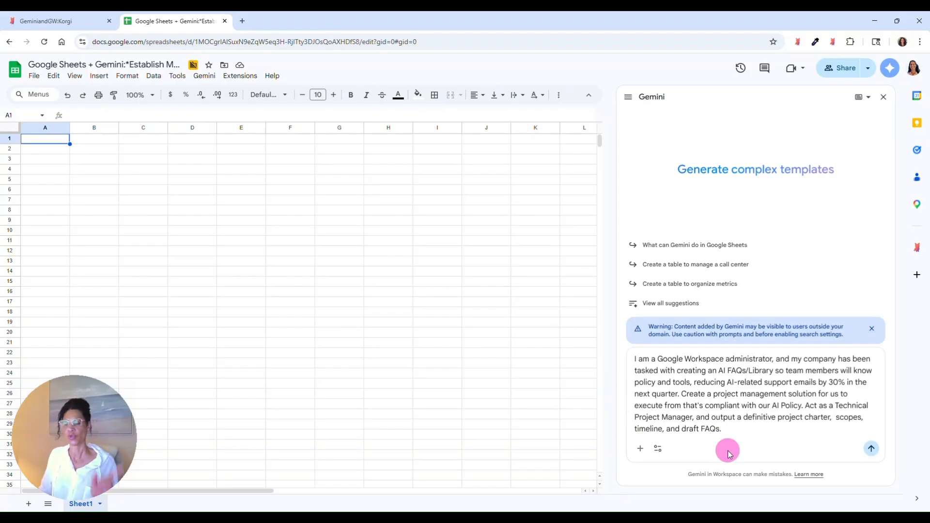
Add a reference to the AI Acceptable Use Policy document at the end of the Gemini prompt
left_click(638, 447)
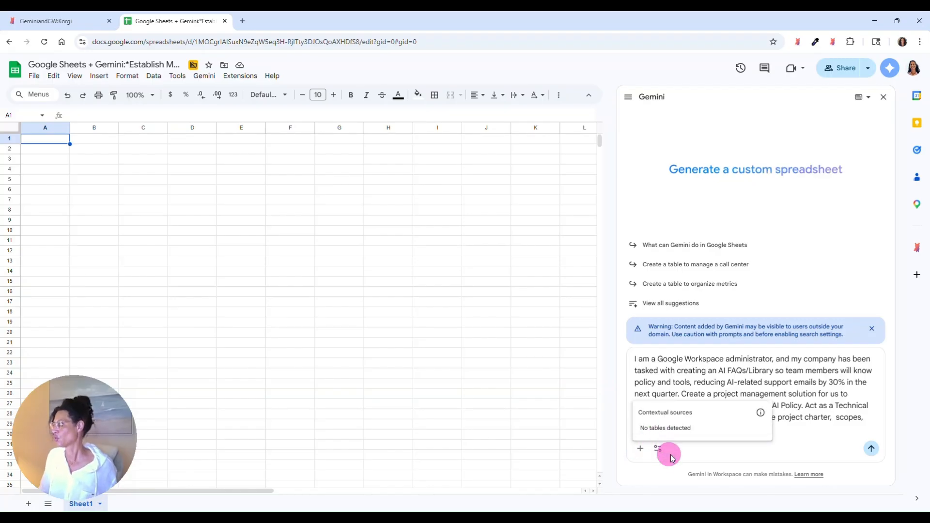
left_click(642, 448)
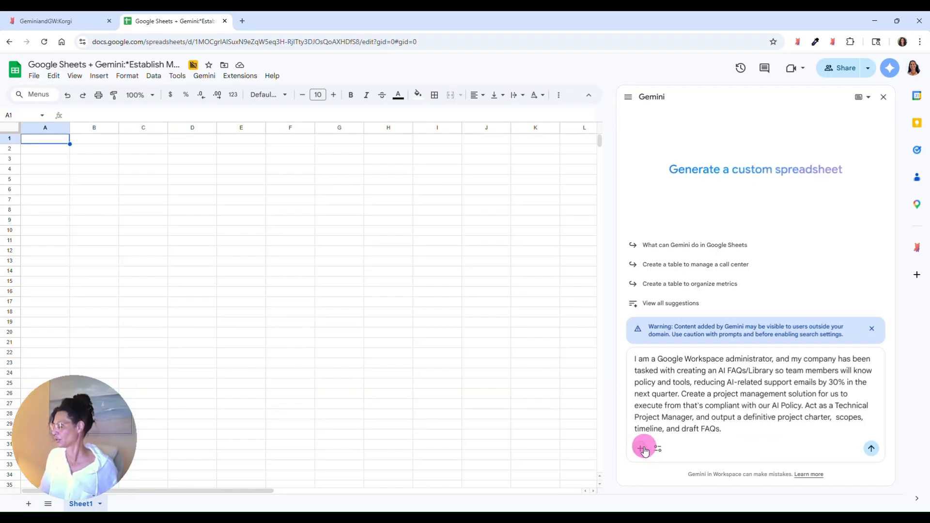
left_click(640, 448)
left_click(768, 430)
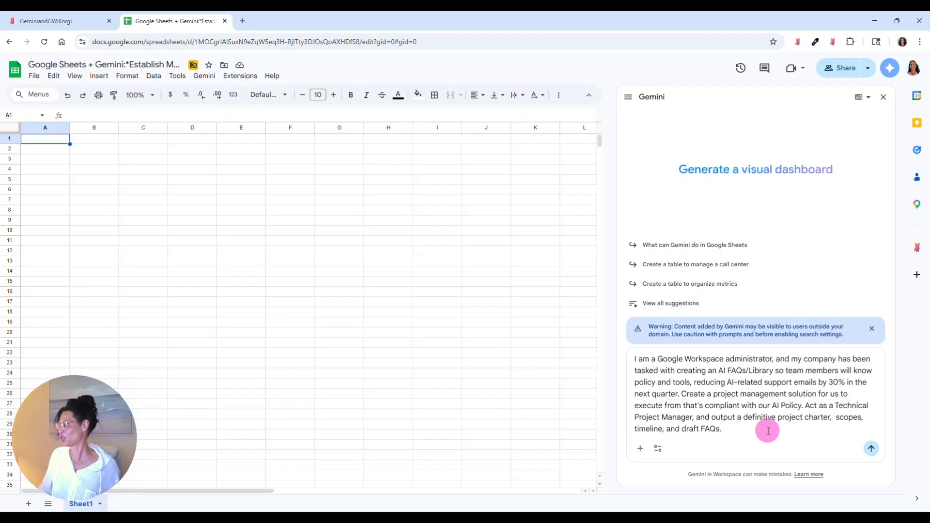
type("@")
left_click(697, 268)
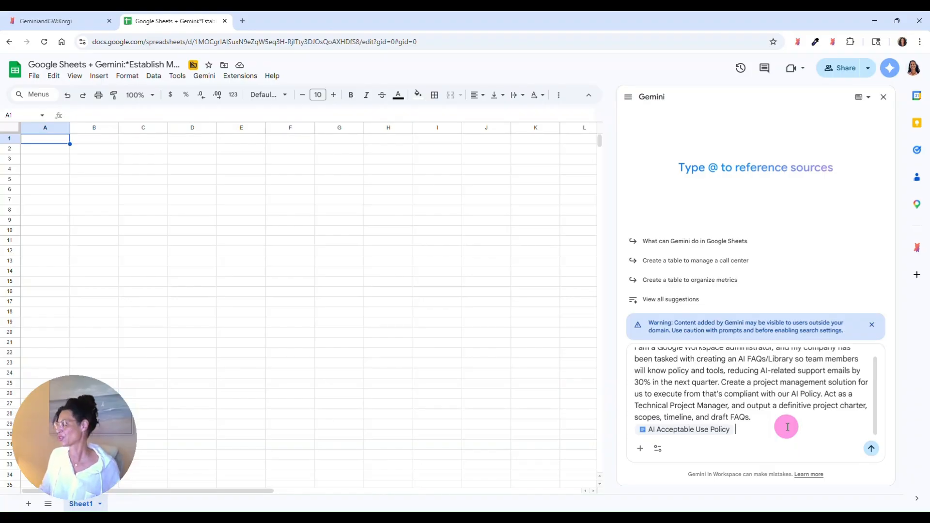
scroll(755, 380, "up", 1)
scroll(756, 380, "down", 1)
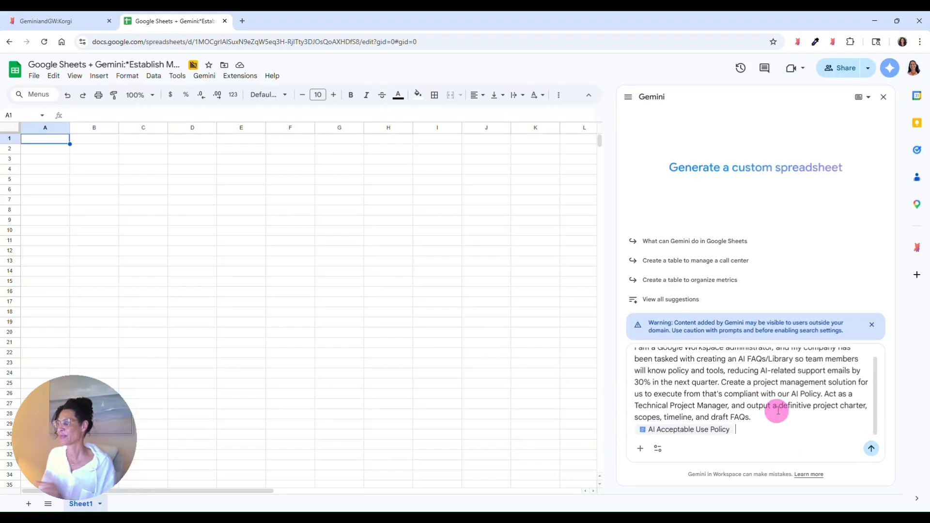
Submit the project prompt to Gemini, insert the generated project charter table into the sheet, and close the Gemini panel
left_click(871, 449)
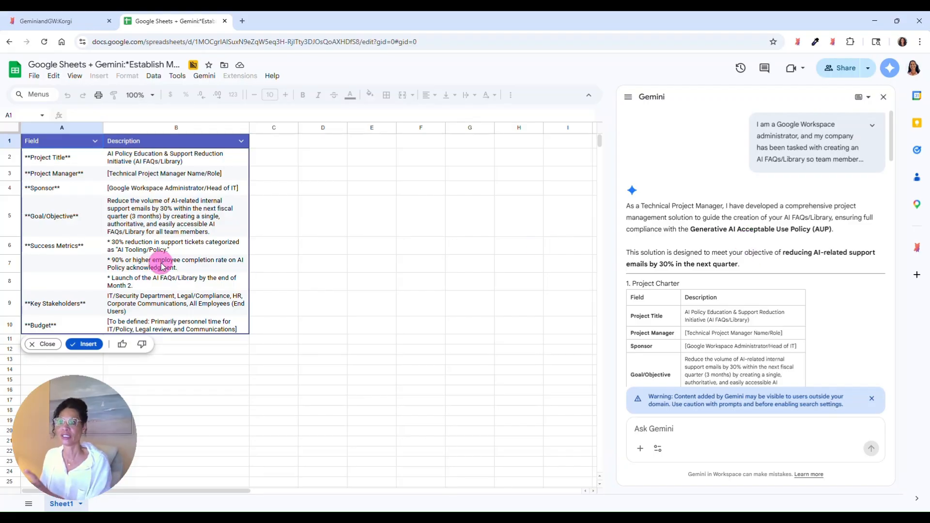
left_click(90, 345)
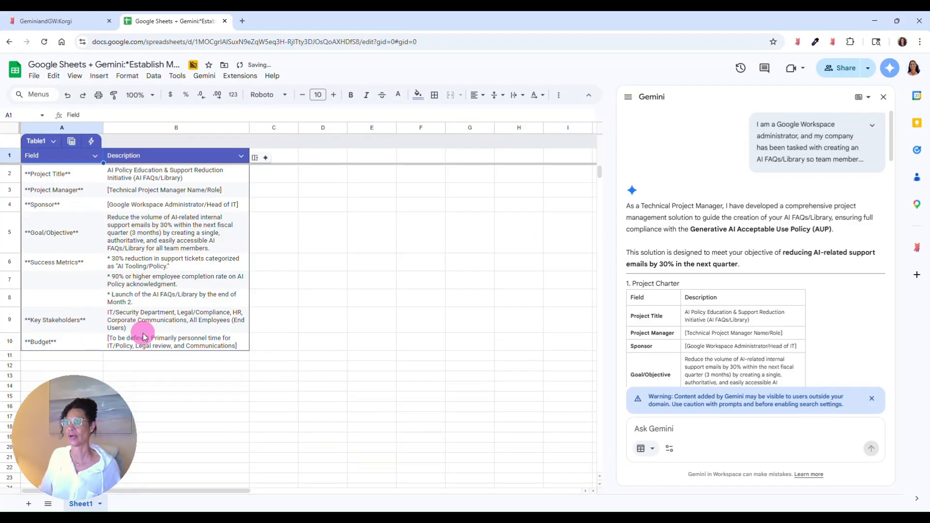
left_click(883, 100)
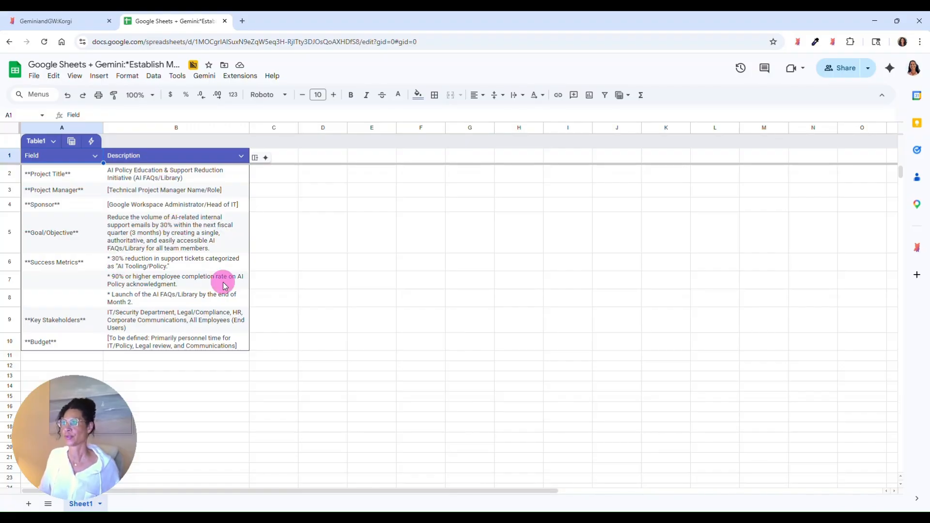
Reopen Gemini and examine the full response's project charter, scope, high-level timeline, and draft FAQs
left_click(889, 68)
scroll(775, 291, "down", 10)
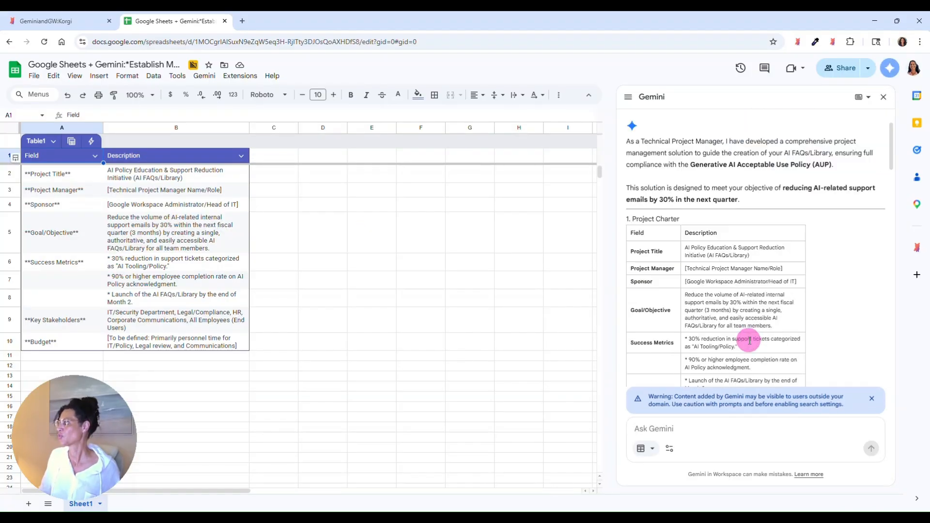
scroll(737, 277, "down", 8)
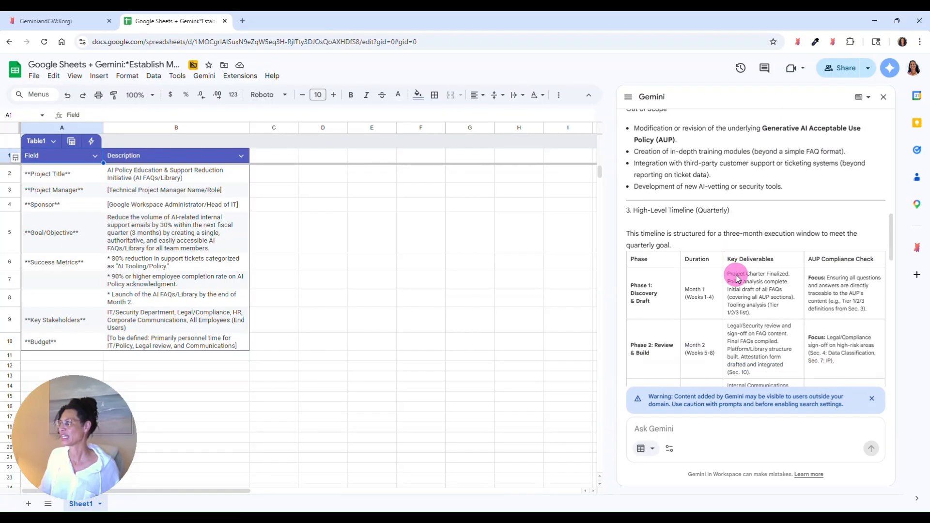
scroll(746, 295, "down", 6)
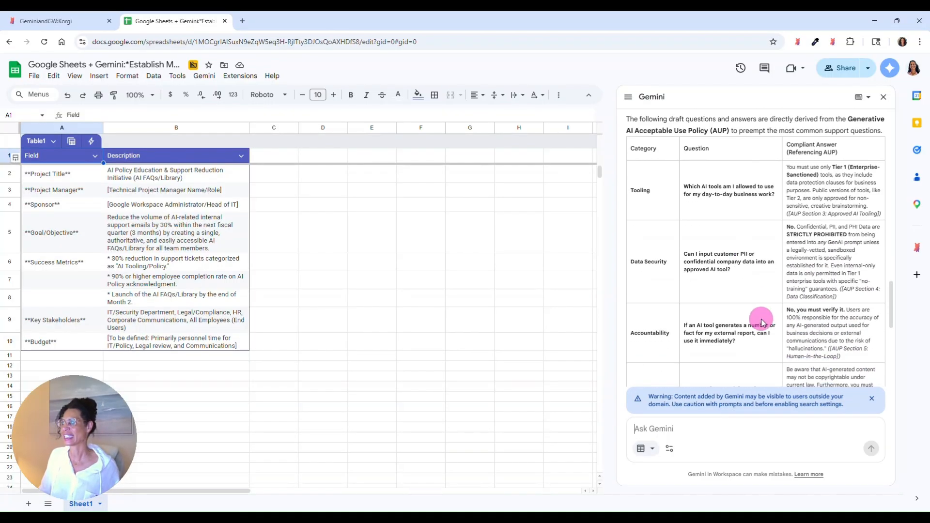
scroll(756, 301, "down", 5)
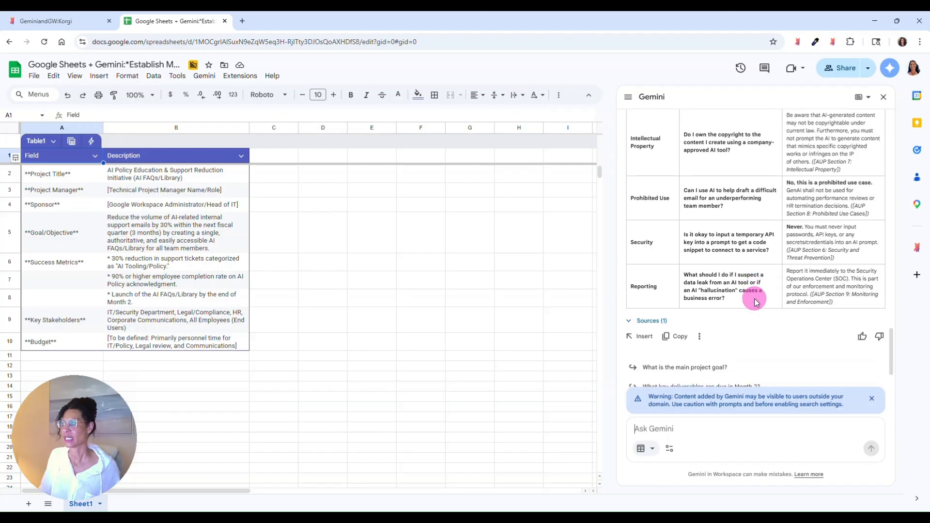
scroll(758, 310, "up", 10)
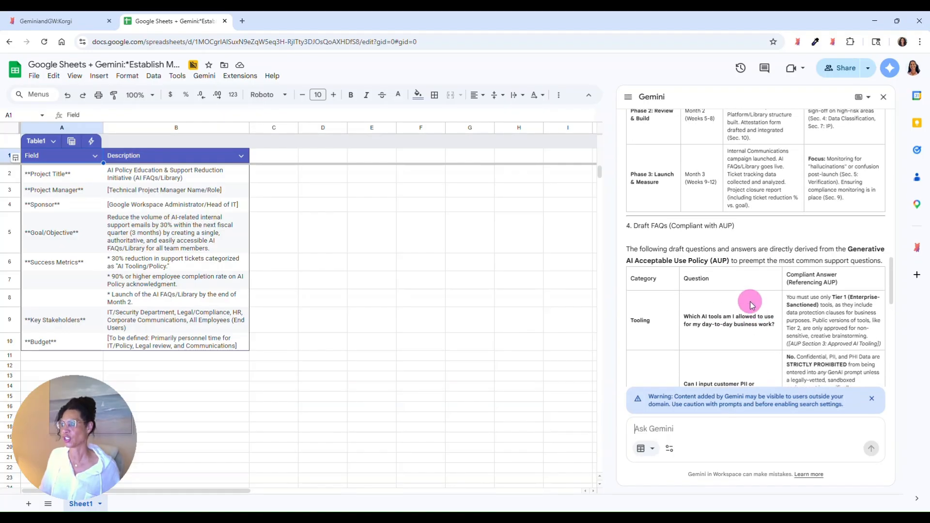
scroll(698, 306, "up", 5)
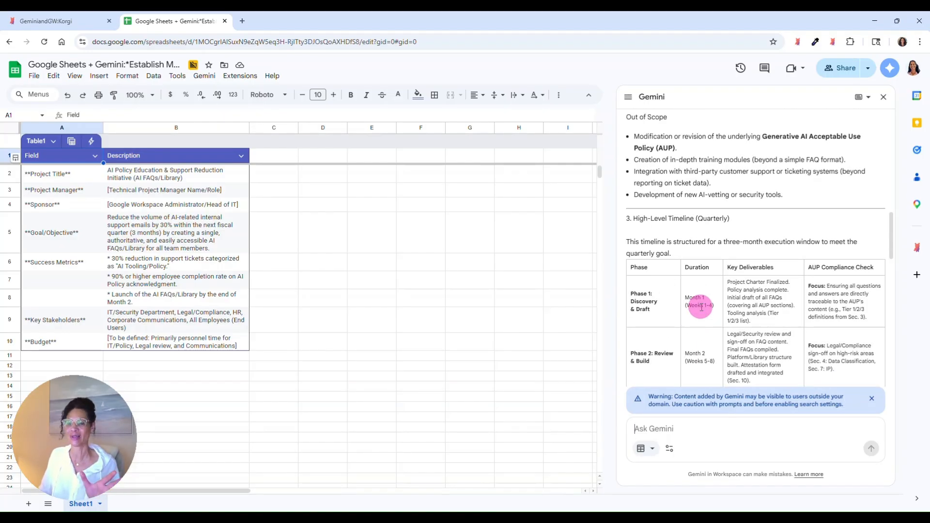
scroll(698, 310, "up", 6)
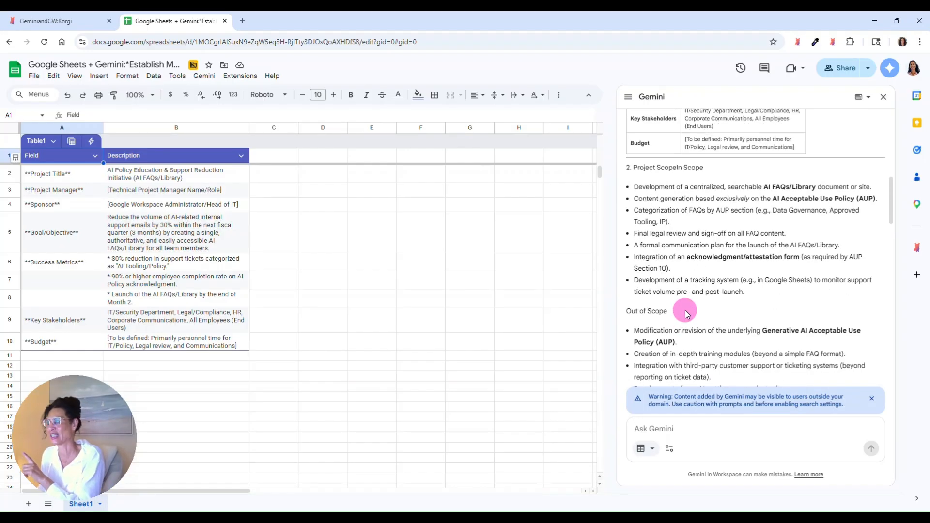
scroll(686, 311, "up", 3)
scroll(644, 293, "down", 6)
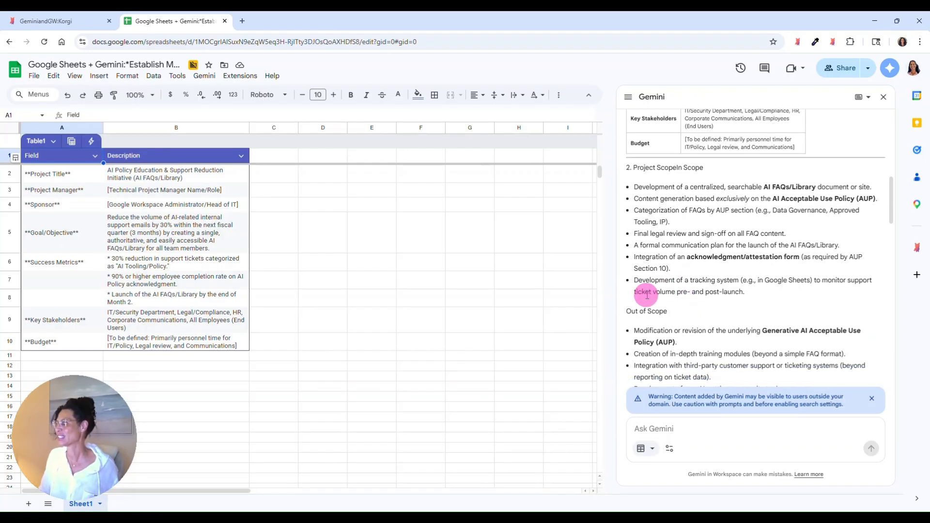
scroll(775, 274, "down", 3)
scroll(734, 278, "down", 2)
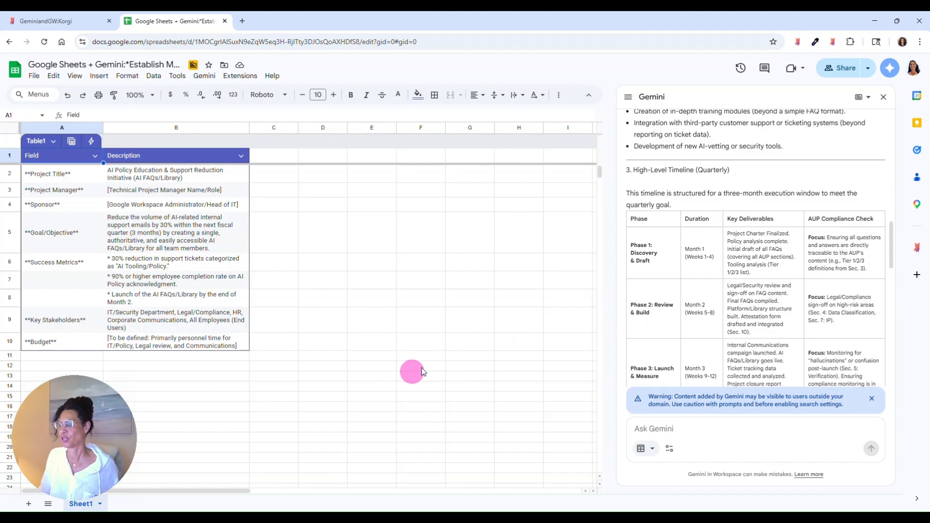
scroll(754, 307, "down", 5)
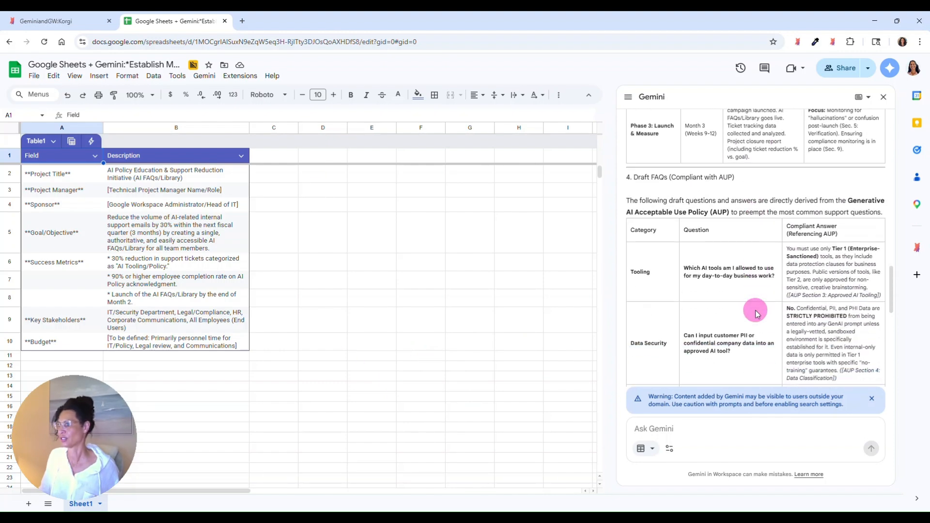
Add a second sheet to the spreadsheet and insert the Gemini response into it
left_click(29, 505)
scroll(742, 274, "down", 5)
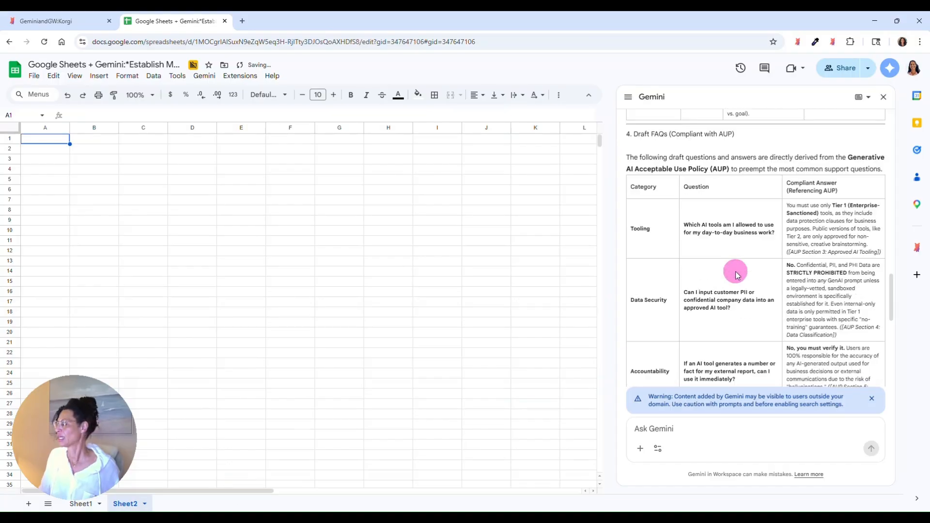
scroll(737, 274, "down", 2)
left_click(634, 284)
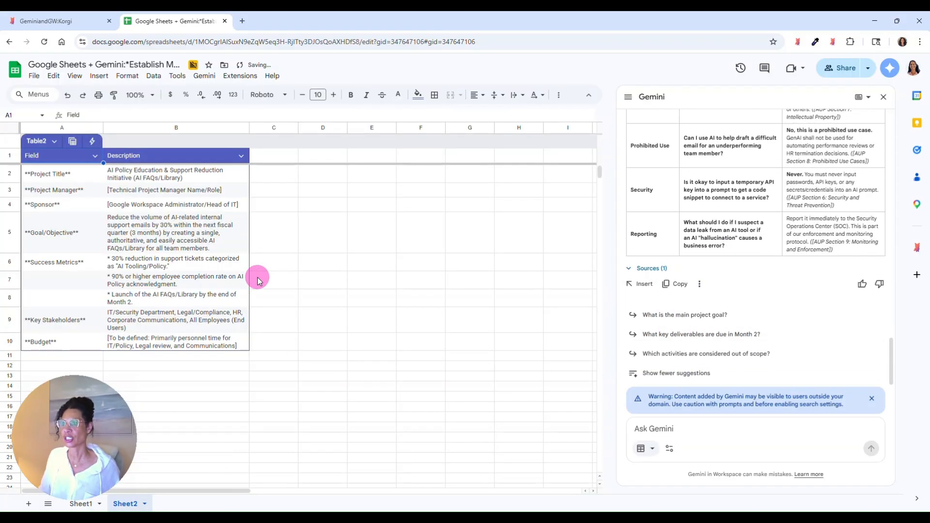
scroll(625, 286, "up", 10)
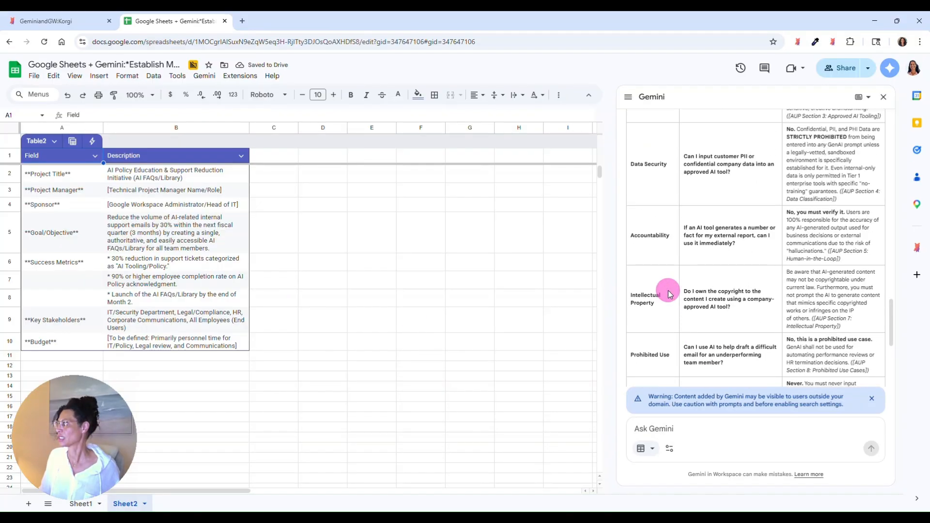
scroll(669, 294, "up", 3)
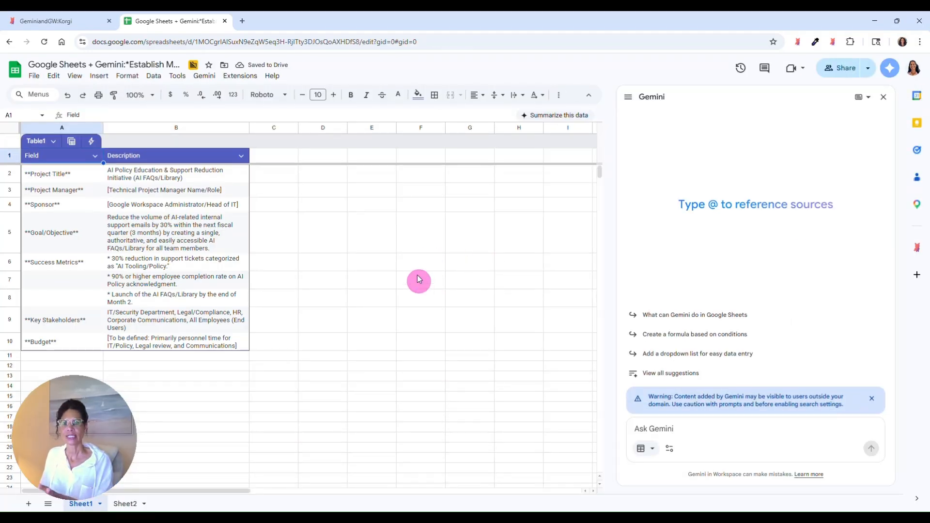
Close the new spreadsheet and open the existing project plan spreadsheet from the Google Sheets + Gemini "Establish Measurable Outcome" card
left_click(884, 97)
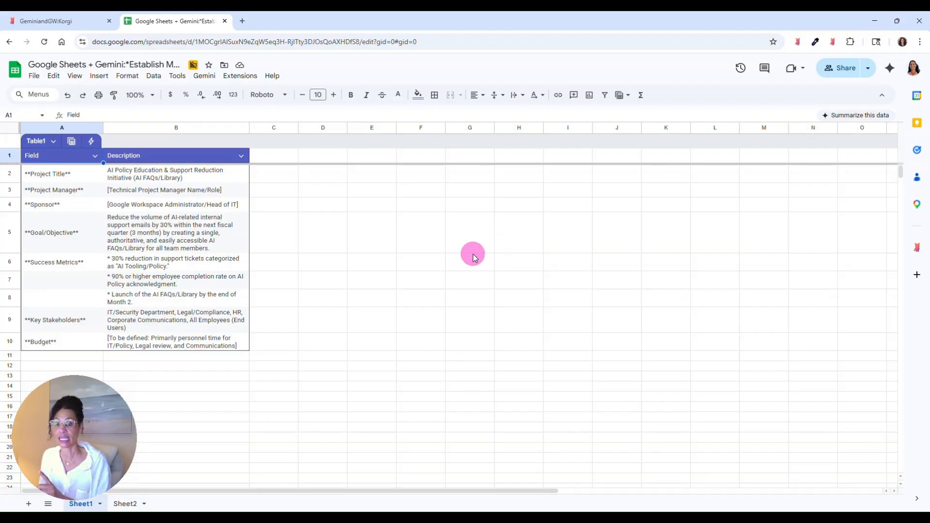
left_click(225, 21)
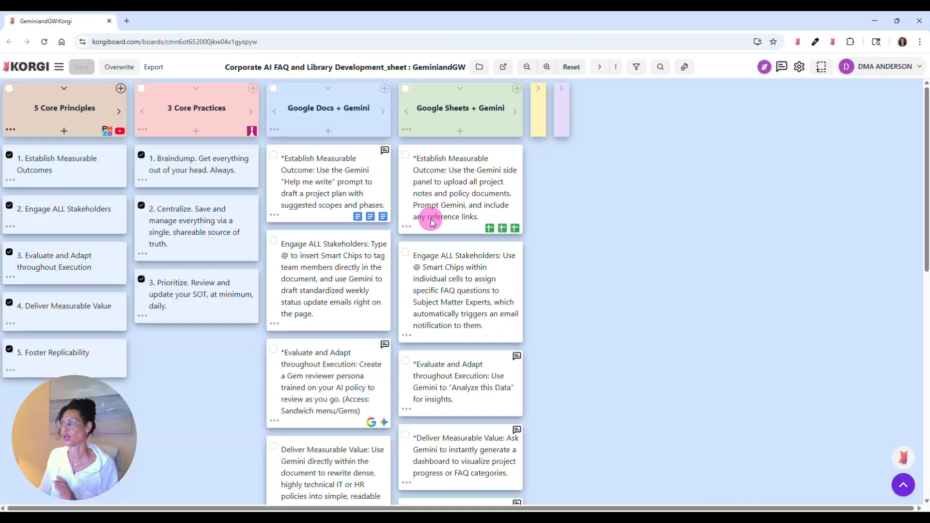
left_click(490, 230)
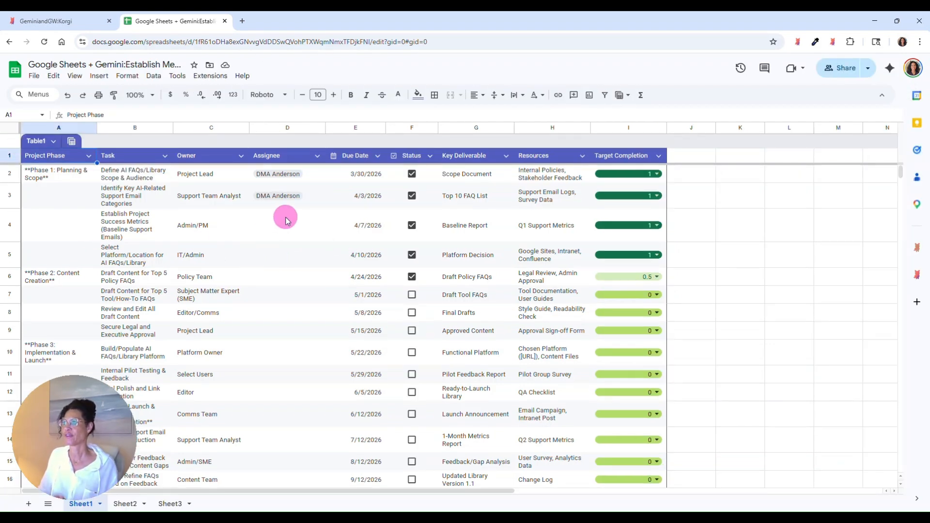
Examine the project plan's Assignee and Target Completion columns, the FAQ table on Sheet3, and the project analysis on Sheet2
left_click(287, 231)
left_click(276, 272)
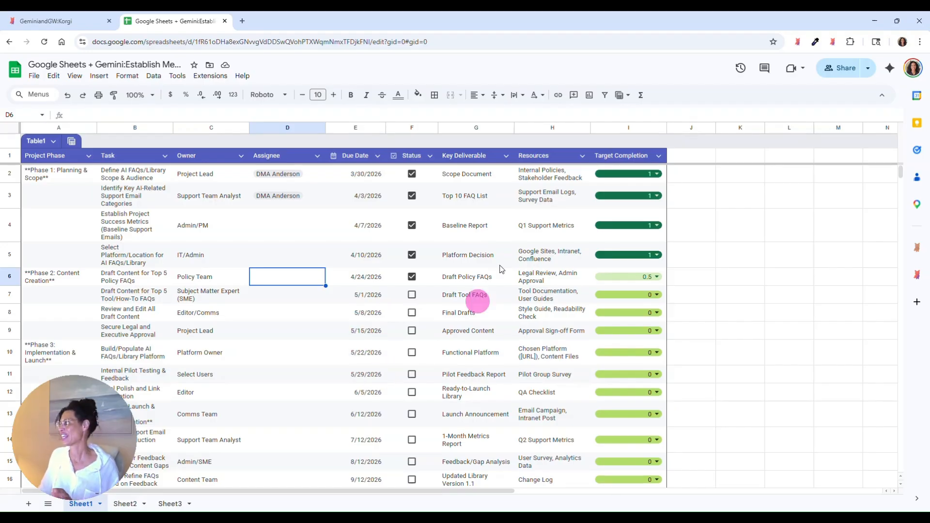
left_click(658, 173)
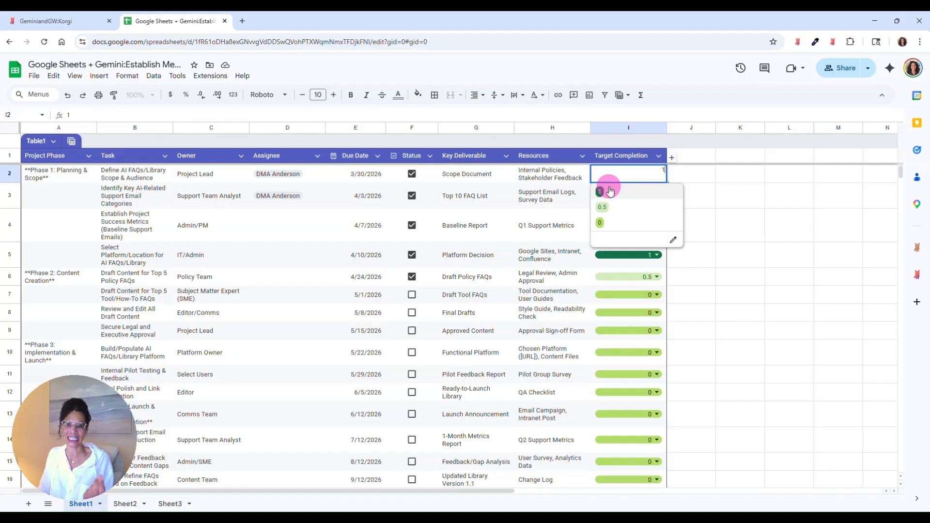
left_click(546, 188)
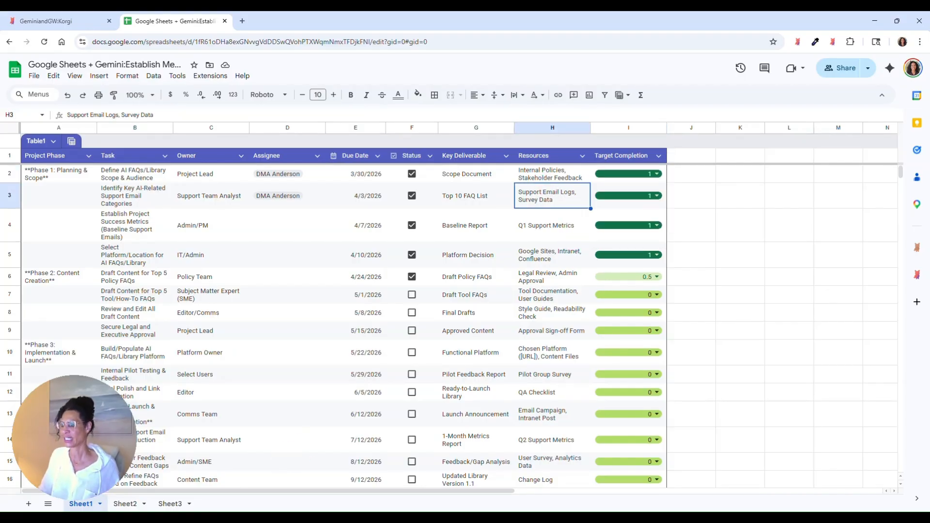
left_click(169, 503)
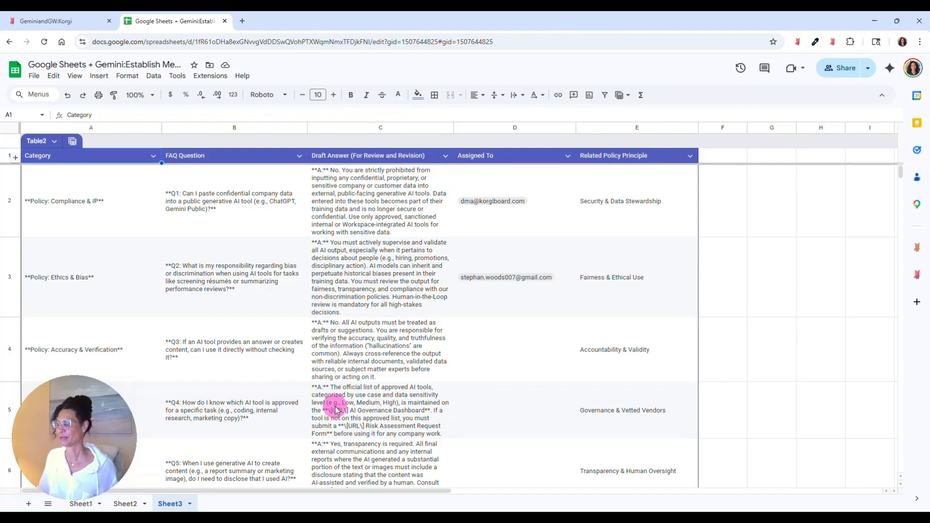
left_click(82, 503)
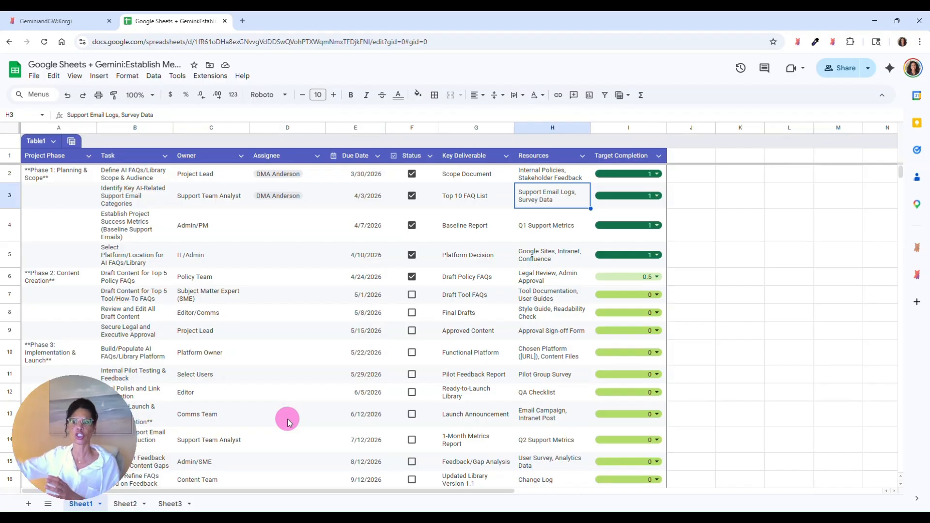
left_click(131, 504)
scroll(208, 307, "down", 5)
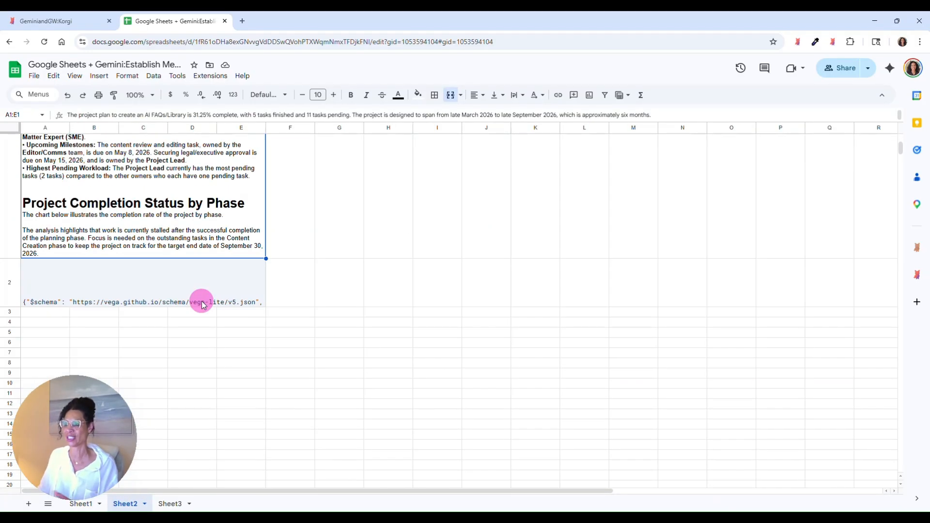
scroll(204, 306, "up", 5)
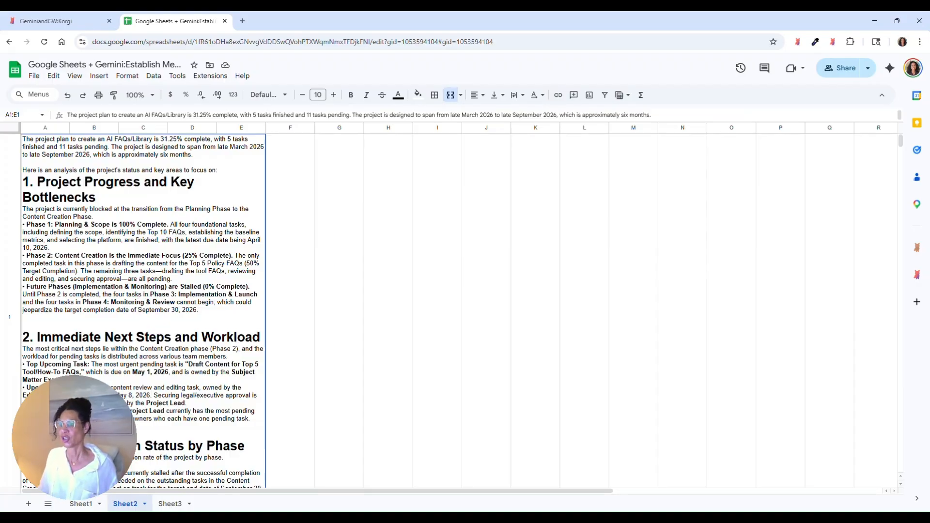
Copy the entire contents of Sheet1 in the existing project plan spreadsheet
left_click(79, 504)
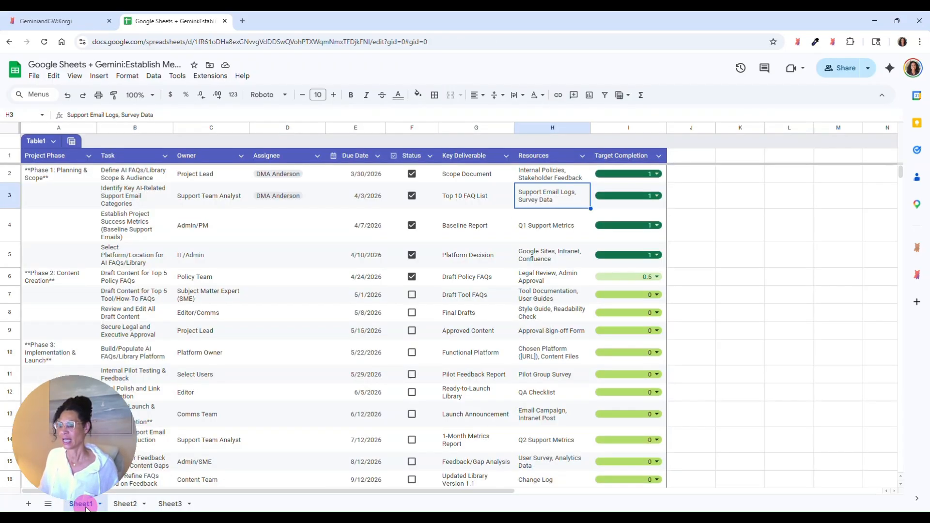
left_click(8, 129)
right_click(7, 128)
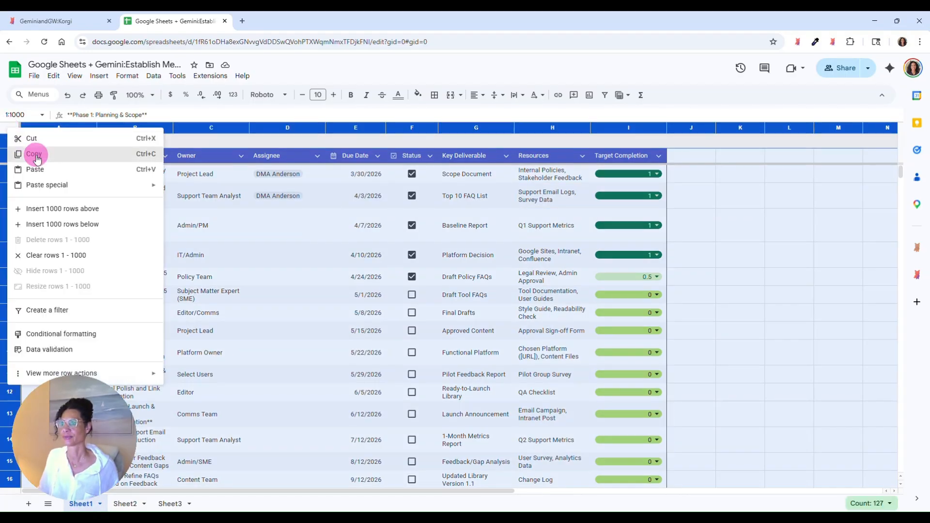
left_click(32, 150)
Reopen the project charter spreadsheet from the Korgi card and paste the copied project plan table into a new sheet
left_click(27, 21)
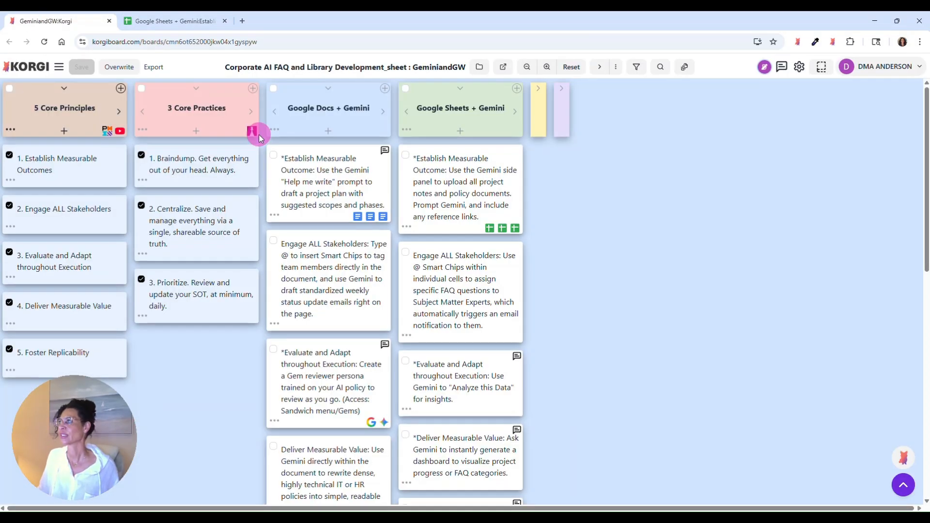
left_click(514, 227)
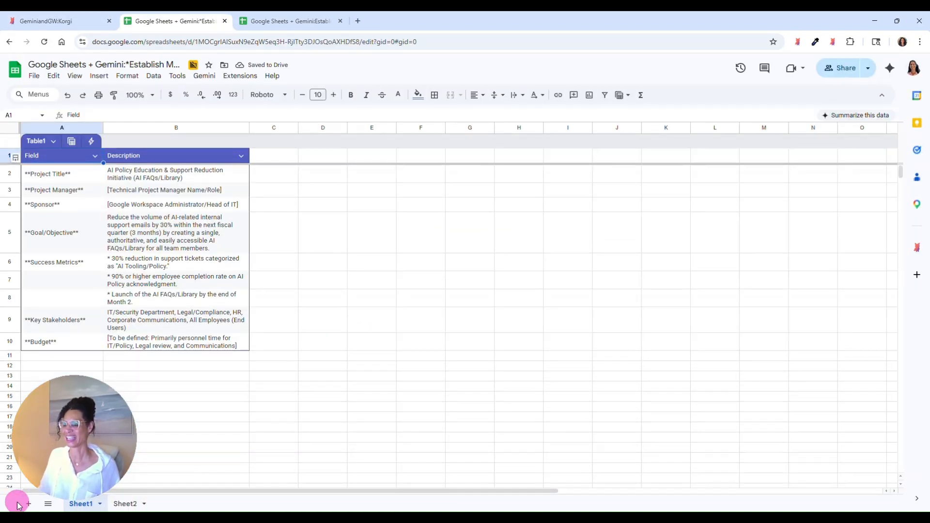
left_click(26, 505)
key("ctrl+v")
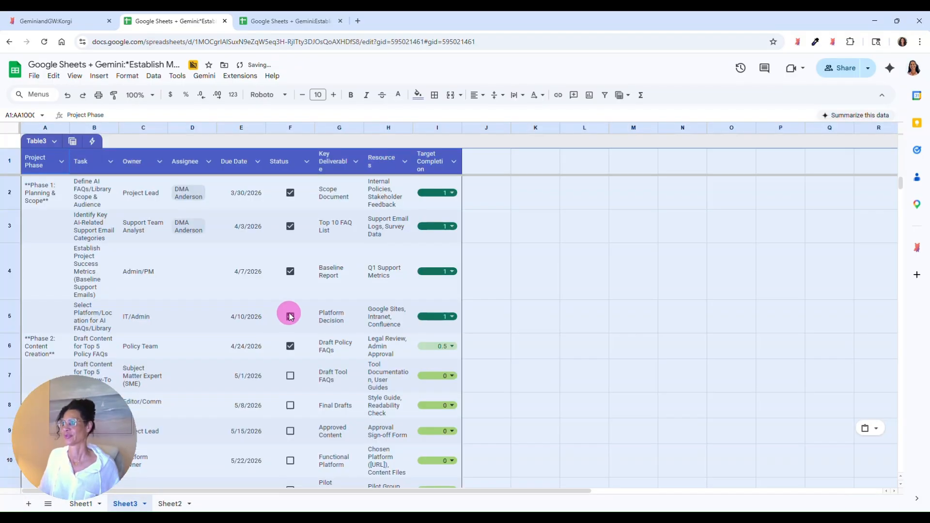
left_click(566, 259)
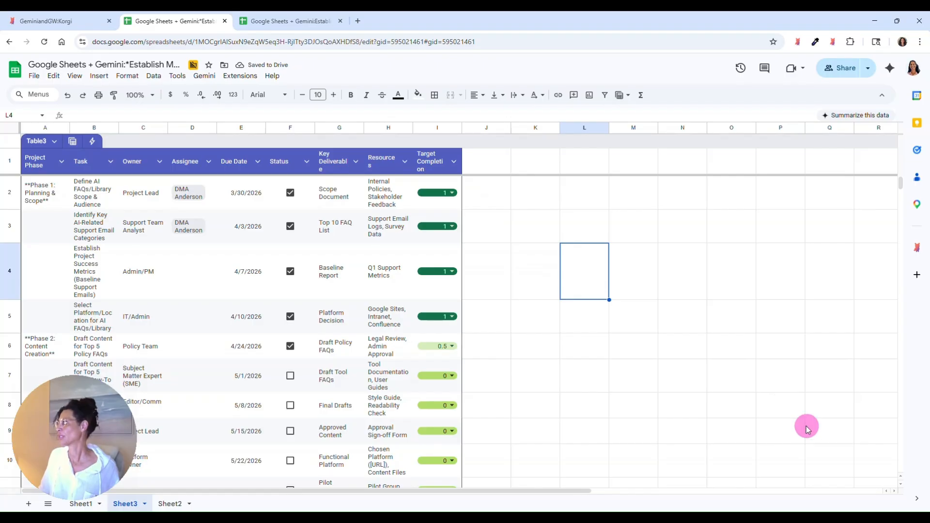
Return to the Korgi board and review the "Engage ALL Stakeholders" card in the Google Sheets + Gemini column
left_click(68, 21)
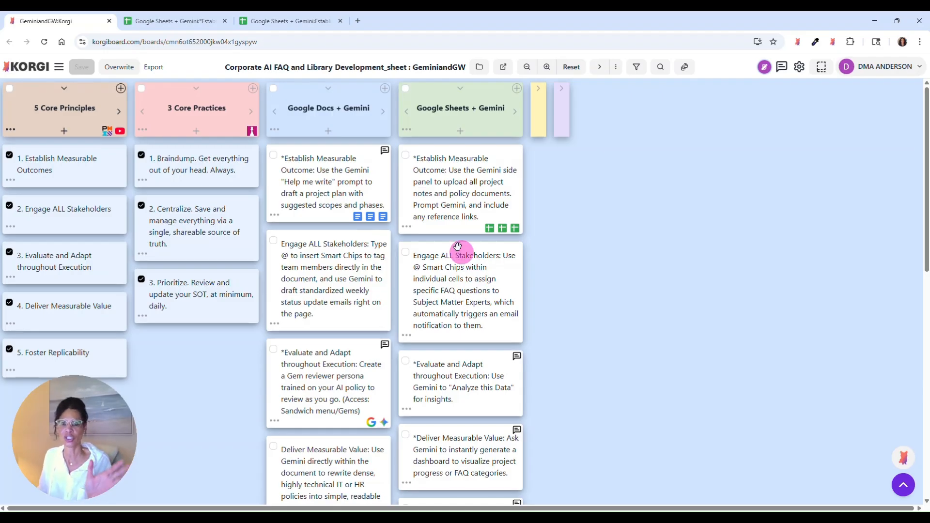
scroll(460, 247, "down", 1)
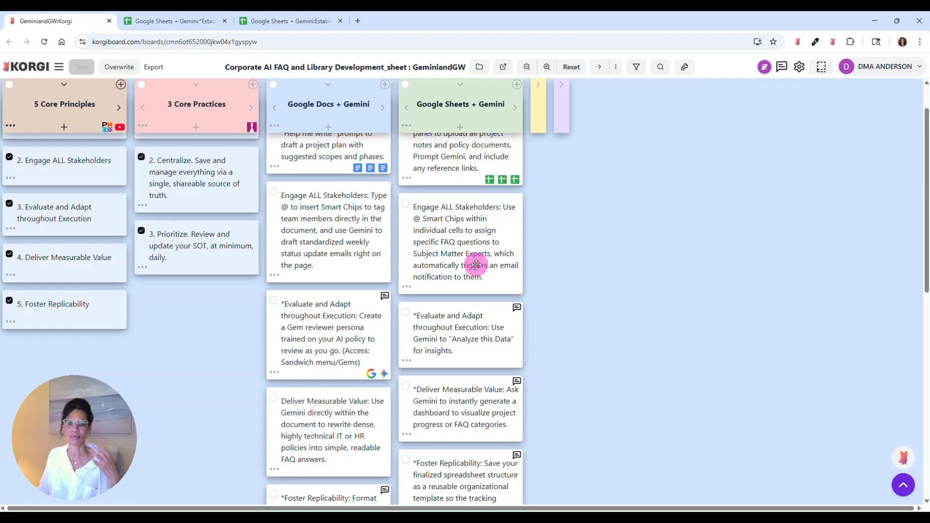
Switch from the Korgi board to the charter spreadsheet with the pasted project plan table and close the other open spreadsheet
scroll(437, 238, "down", 1)
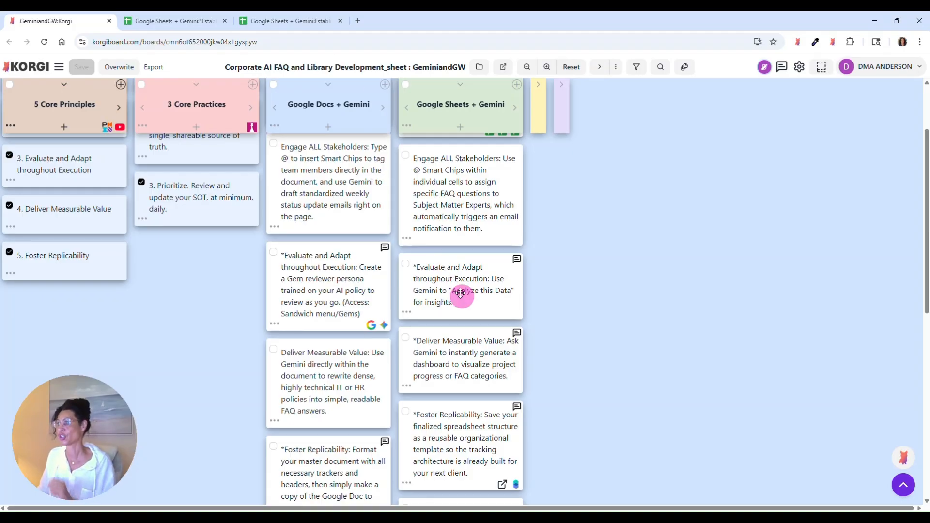
left_click(214, 22)
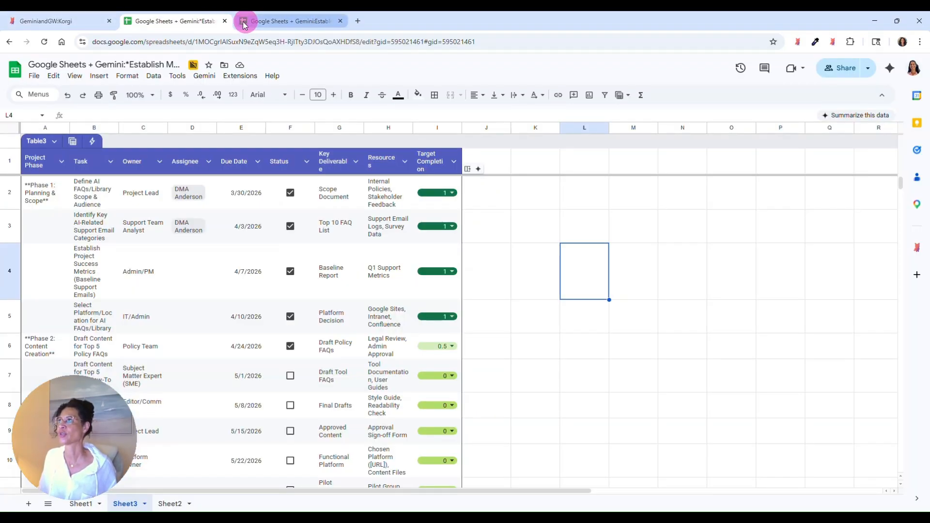
left_click(340, 21)
left_click(494, 336)
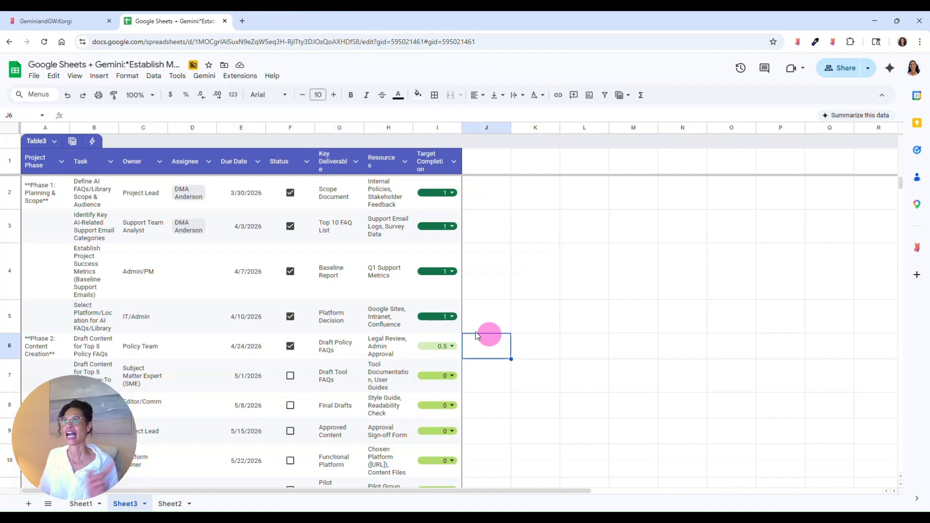
Ask Gemini in the spreadsheet to "Prepare a dashboard showing the progress of each of the categories of FAQs"
left_click(890, 68)
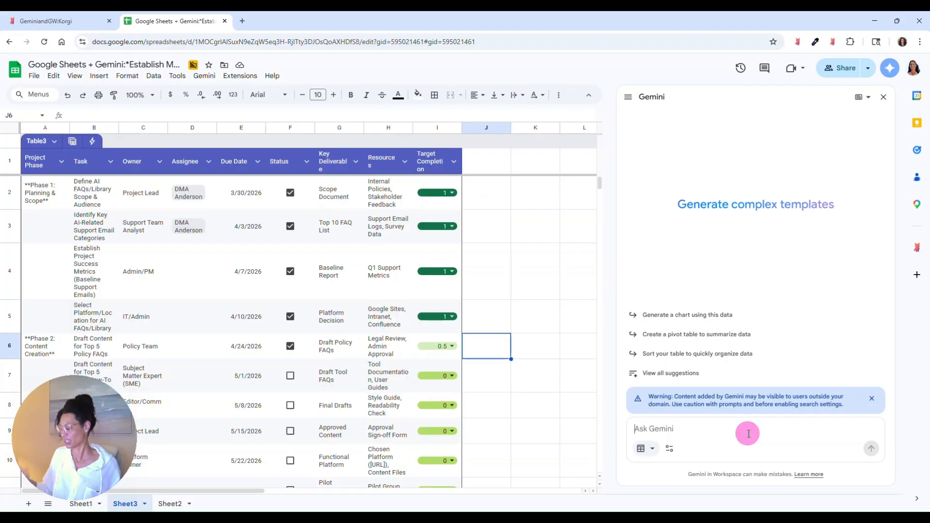
type("Prepare")
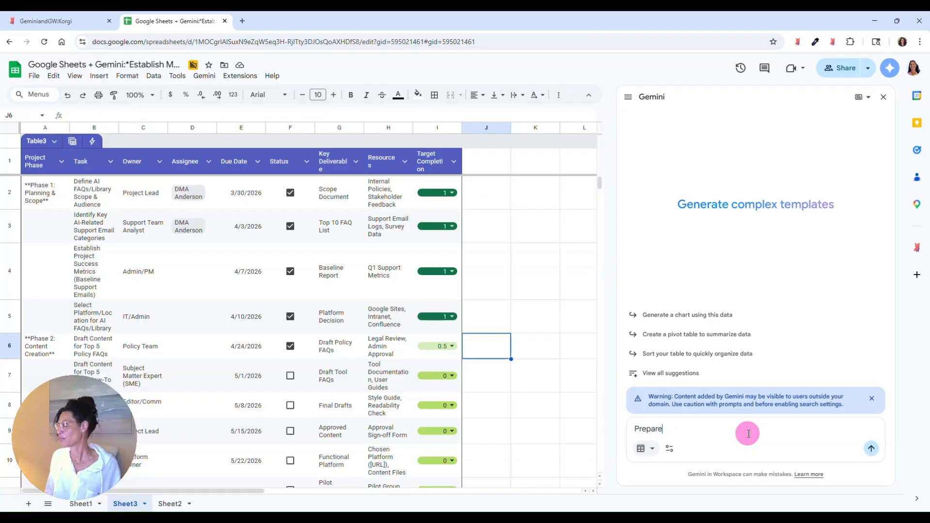
type(" a dashboard ")
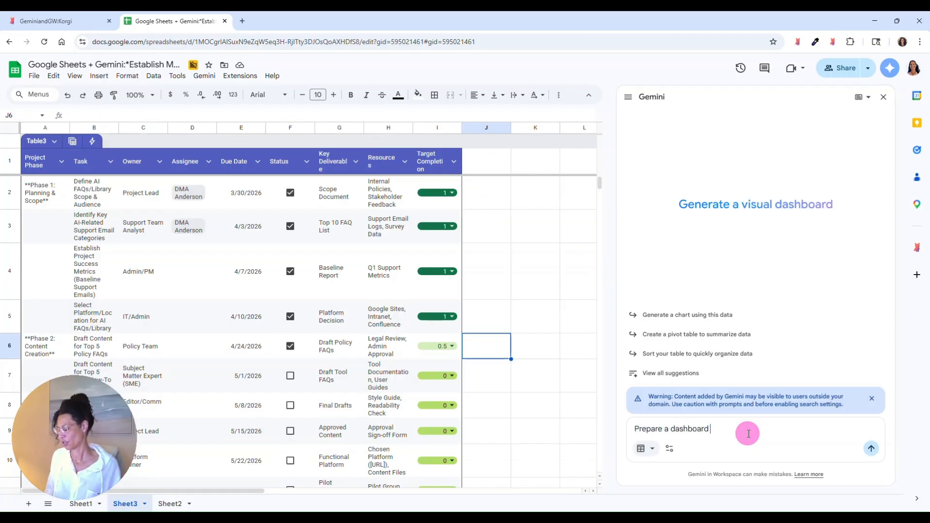
type("show")
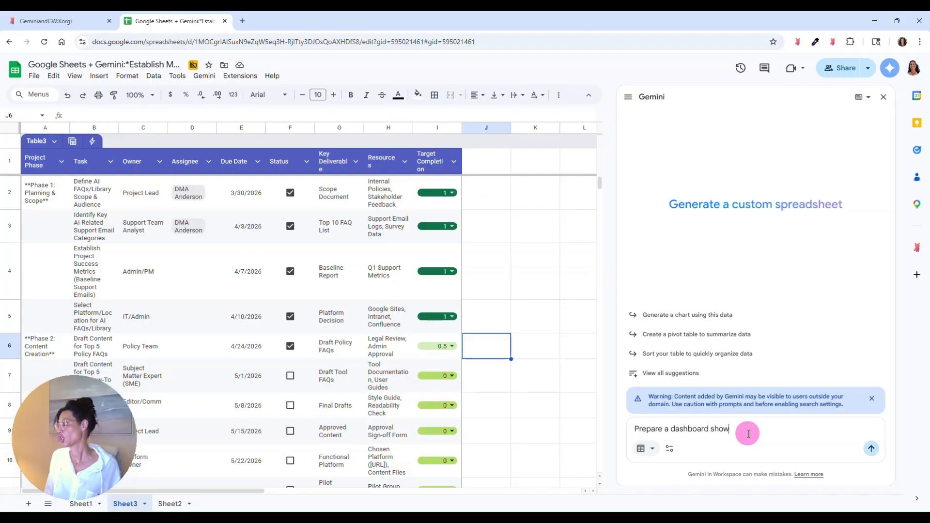
type("ing the progress")
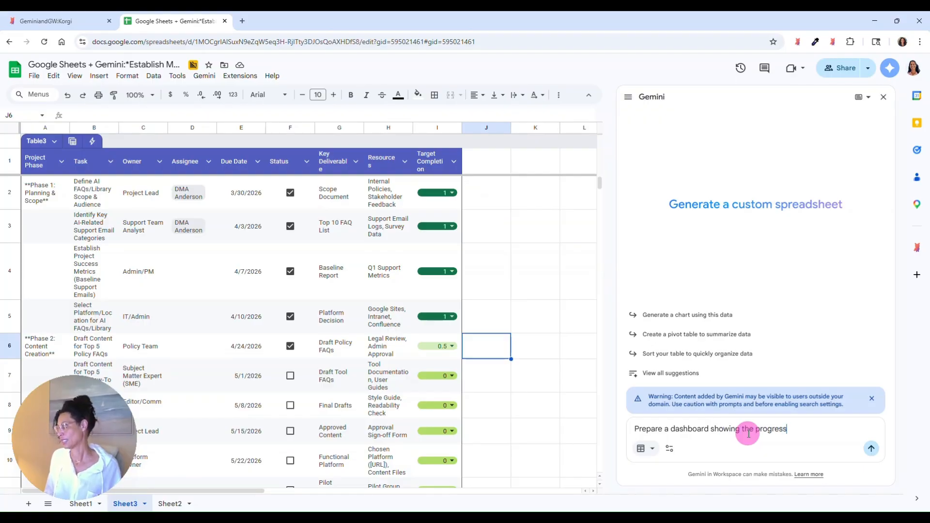
type(" of each of the ")
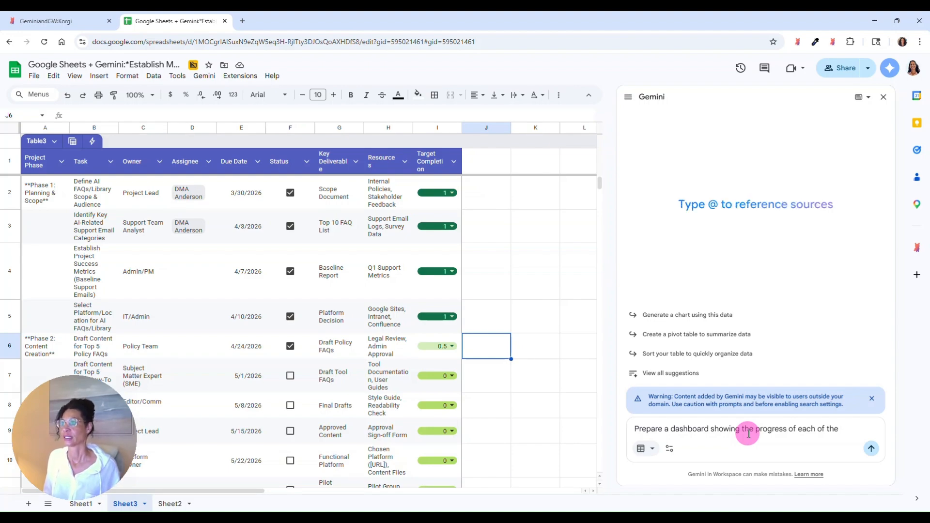
type("categor")
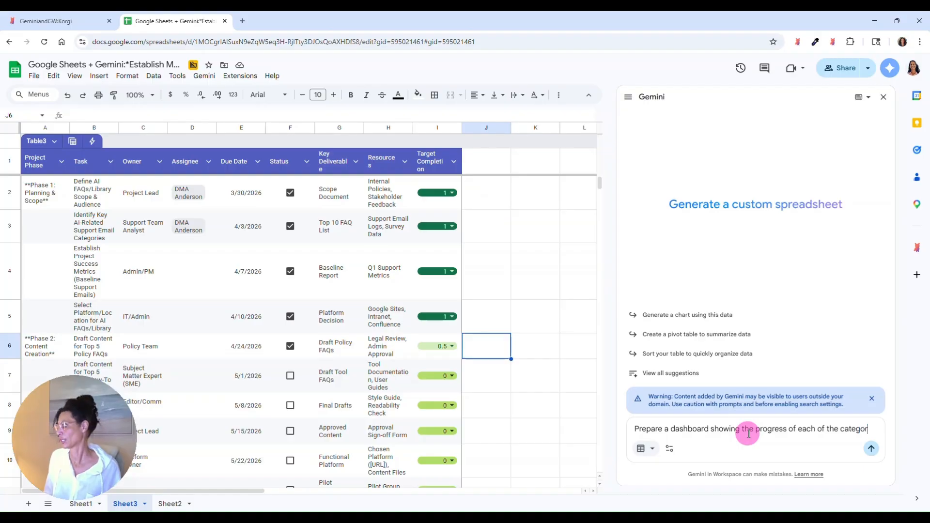
type("ies of")
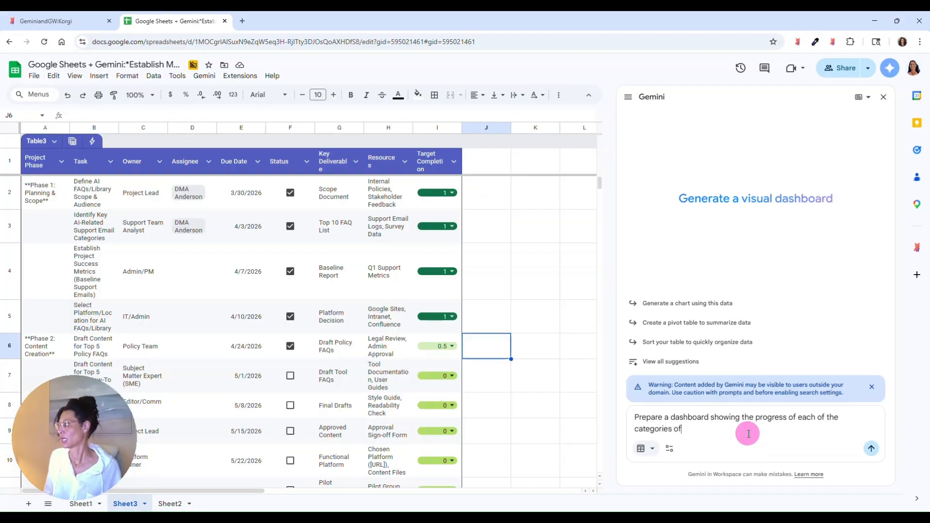
type(" FAQs")
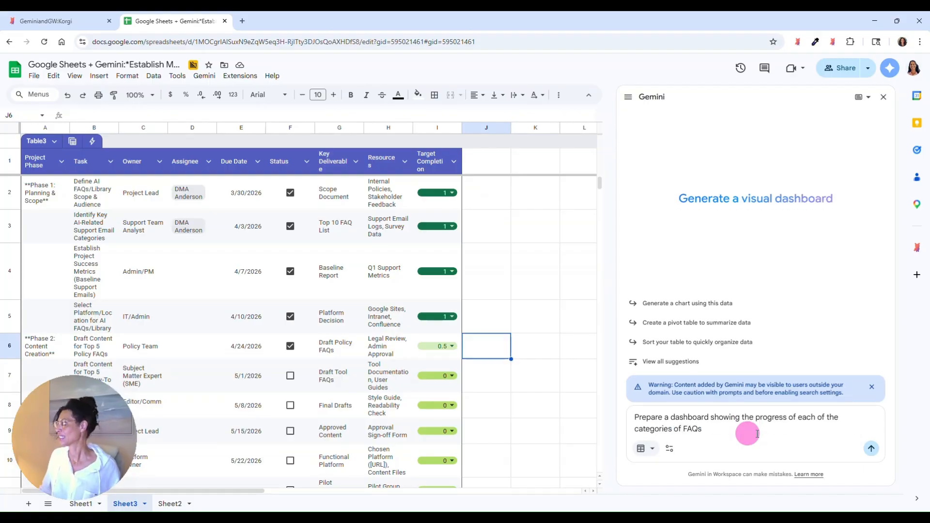
left_click(871, 449)
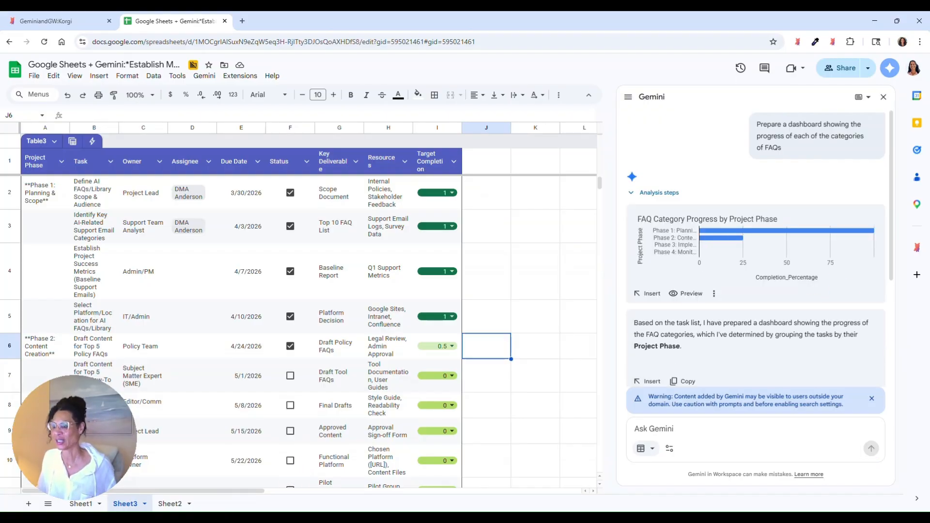
Add a new blank sheet, then insert Gemini's "FAQ Category Progress by Project Phase" chart into the spreadsheet and close Gemini
left_click(28, 498)
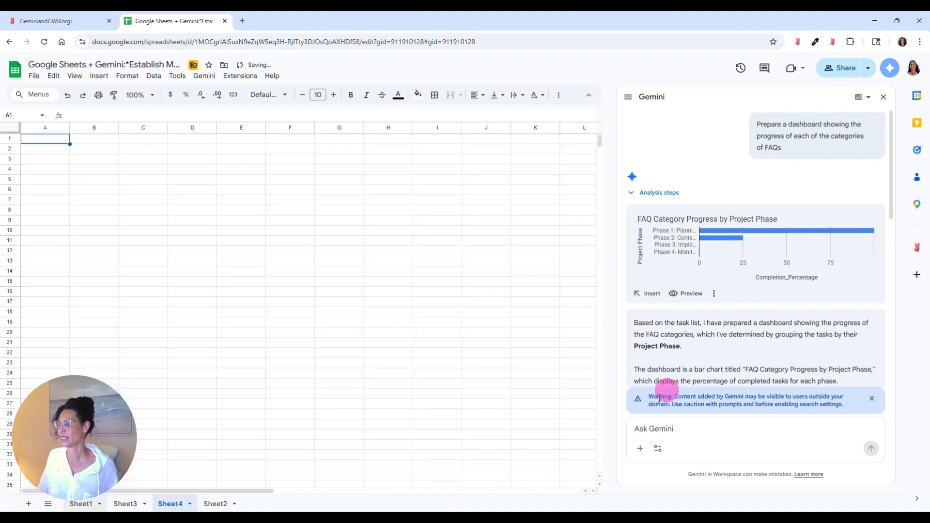
left_click(647, 293)
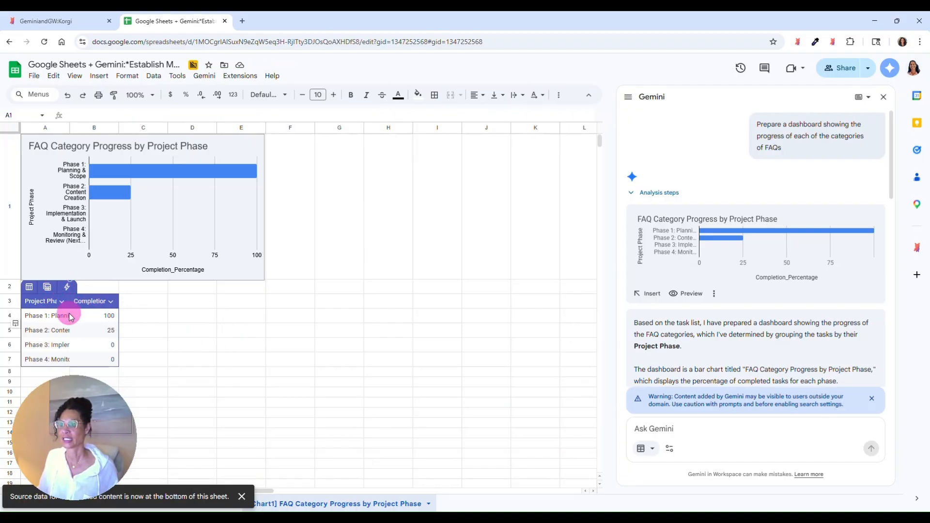
left_click(188, 346)
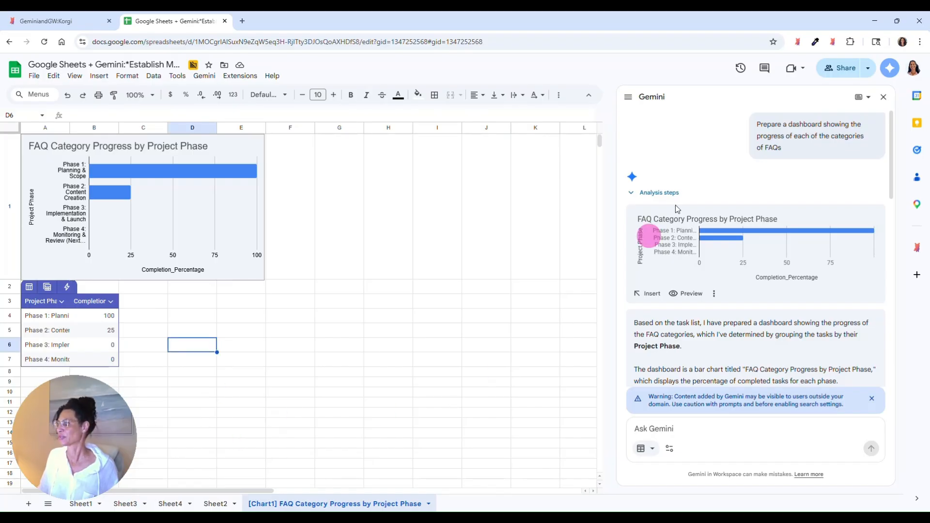
left_click(884, 99)
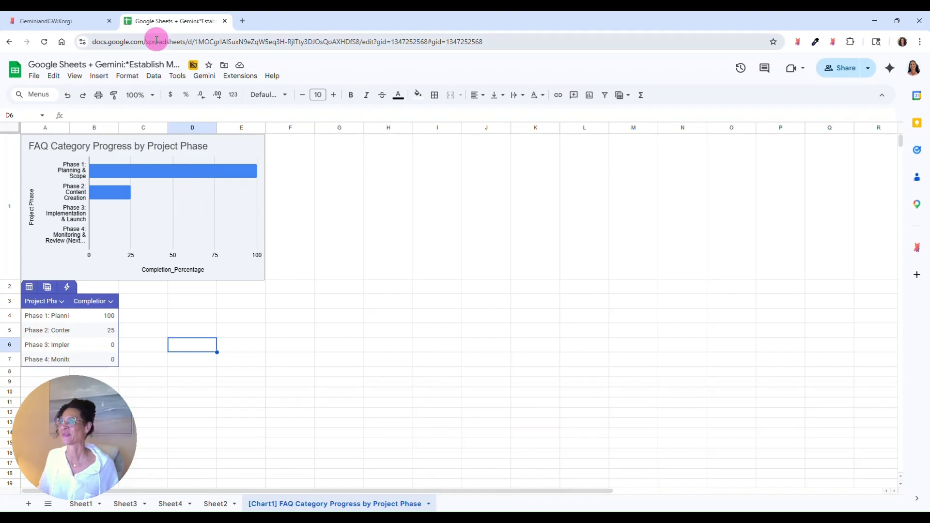
Return to the Korgi board and review the Google Sheets + Gemini cards, from Establish Measurable Outcome through Foster Replicability to Prioritize
left_click(80, 21)
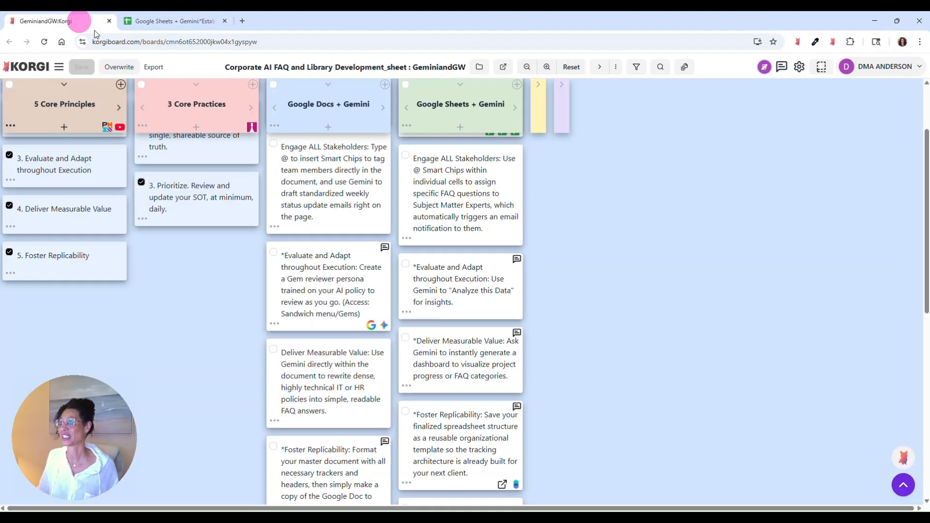
scroll(388, 261, "up", 2)
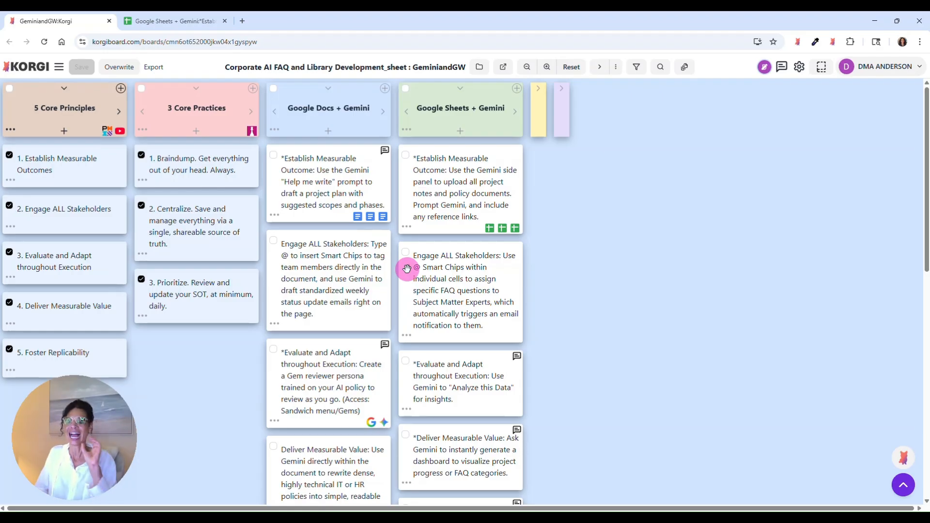
scroll(498, 301, "down", 3)
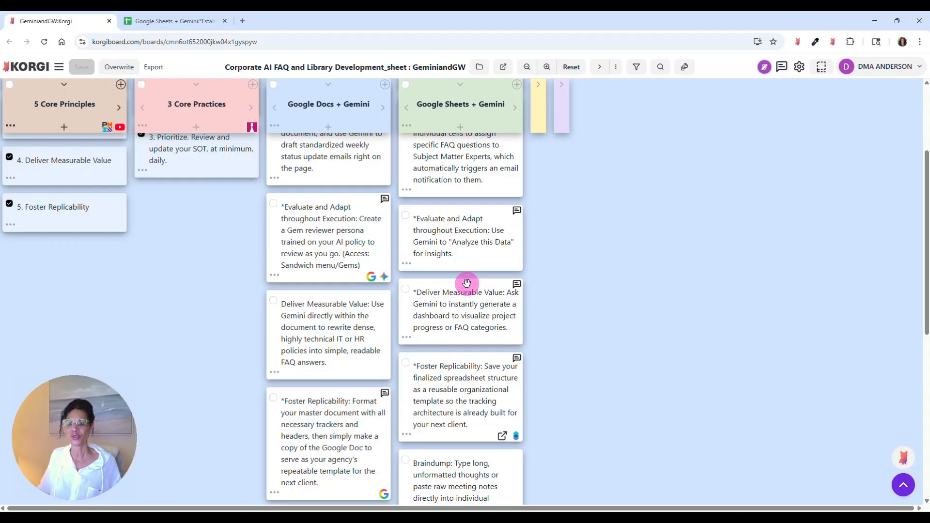
scroll(467, 284, "down", 2)
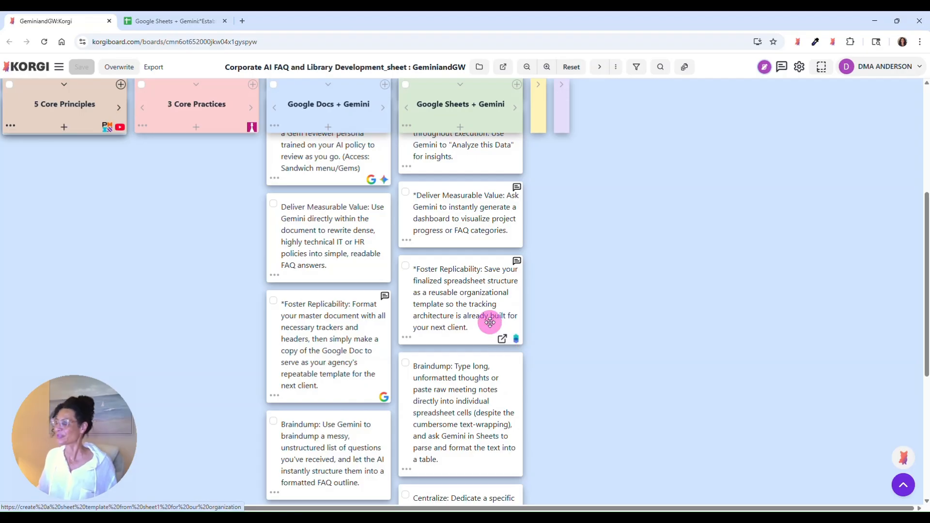
scroll(484, 346, "down", 1)
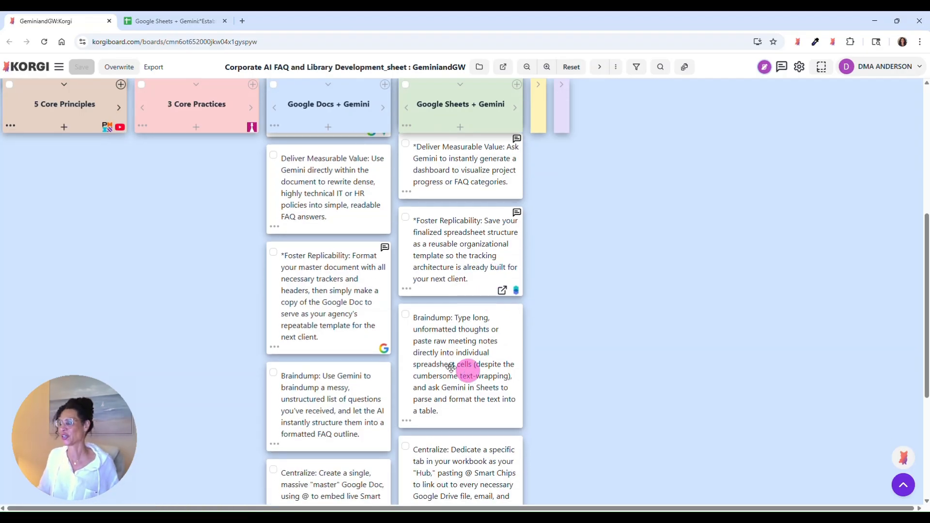
scroll(468, 371, "down", 2)
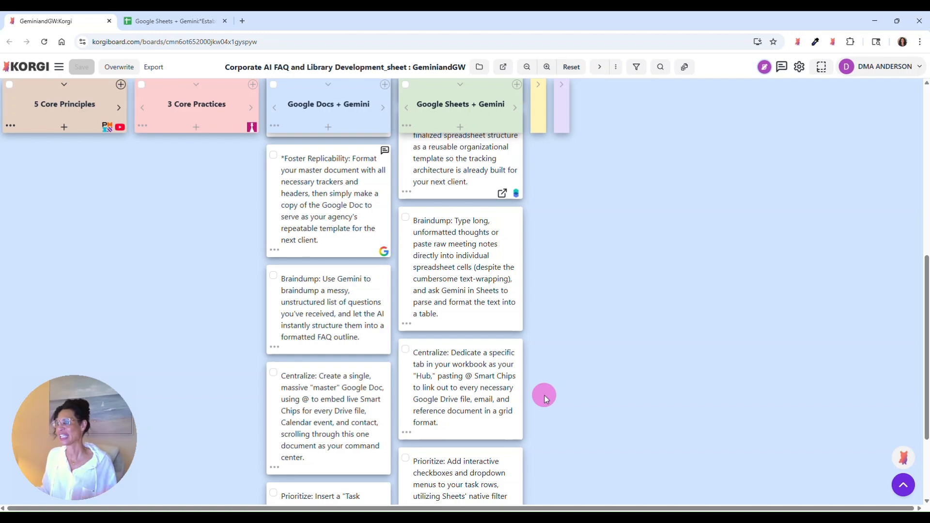
scroll(547, 399, "down", 1)
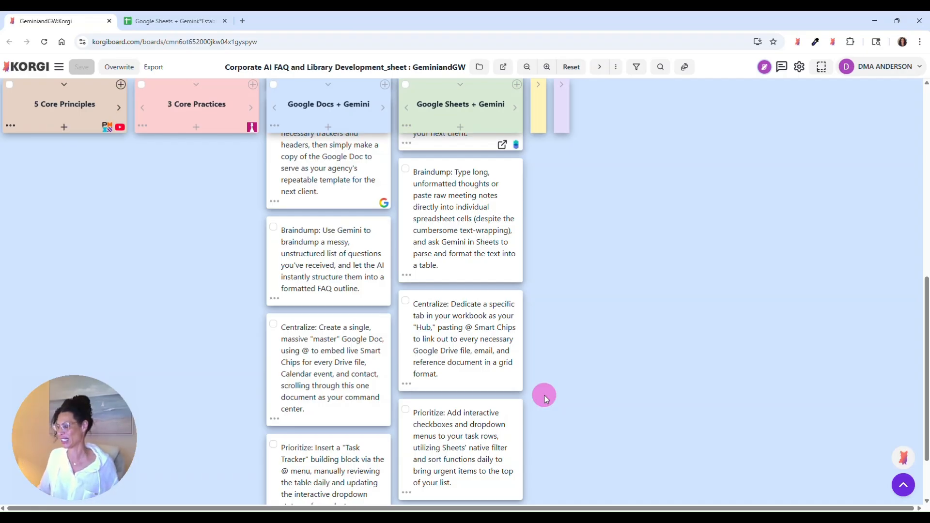
scroll(528, 389, "down", 1)
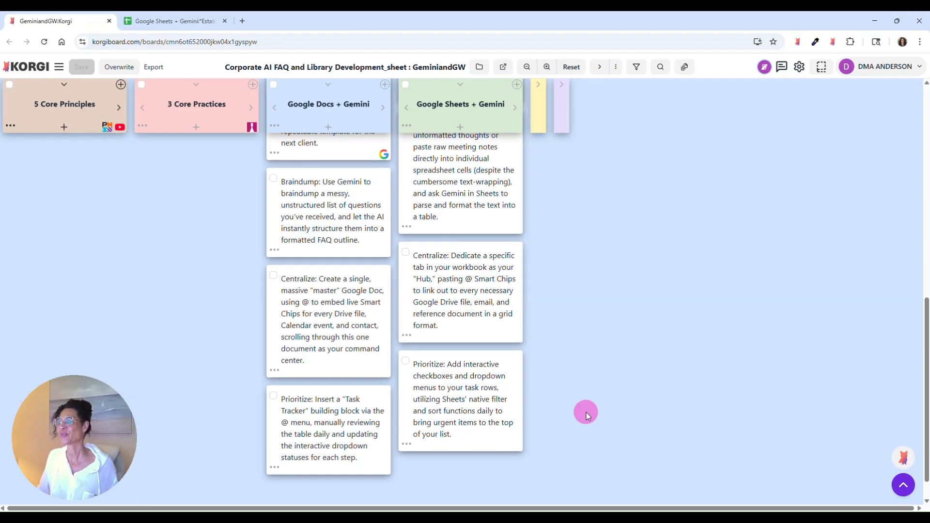
scroll(586, 412, "up", 3)
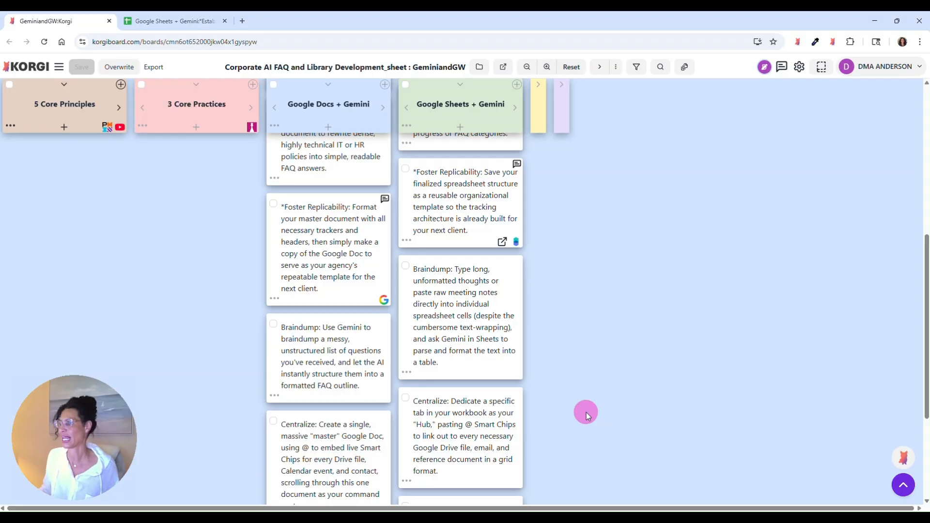
scroll(606, 391, "up", 7)
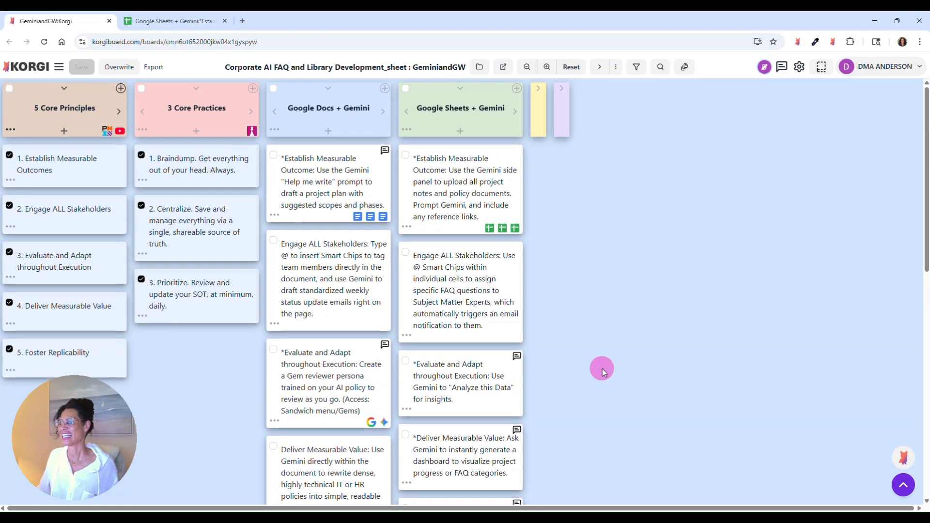
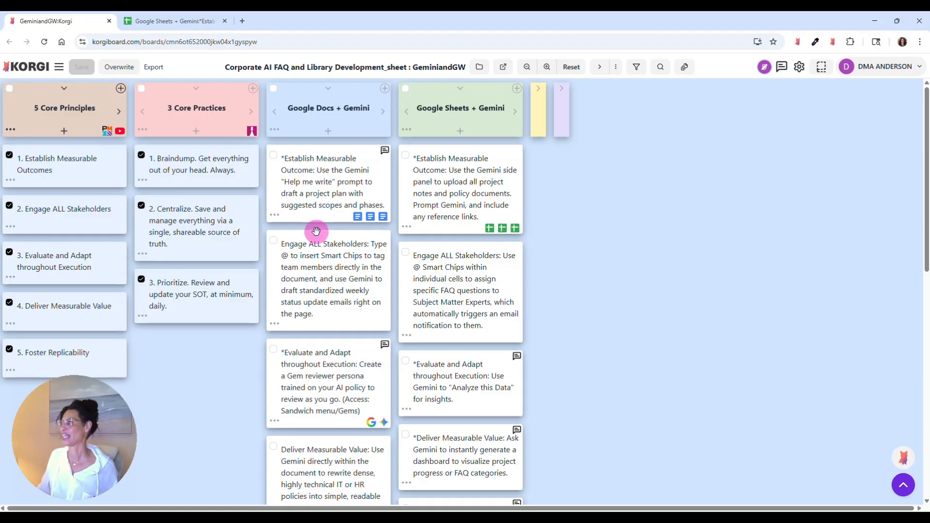
Open Gemini from the first card of the board's Gemini App column and paste the AI FAQs/Library project prompt from clipboard history
left_click(538, 90)
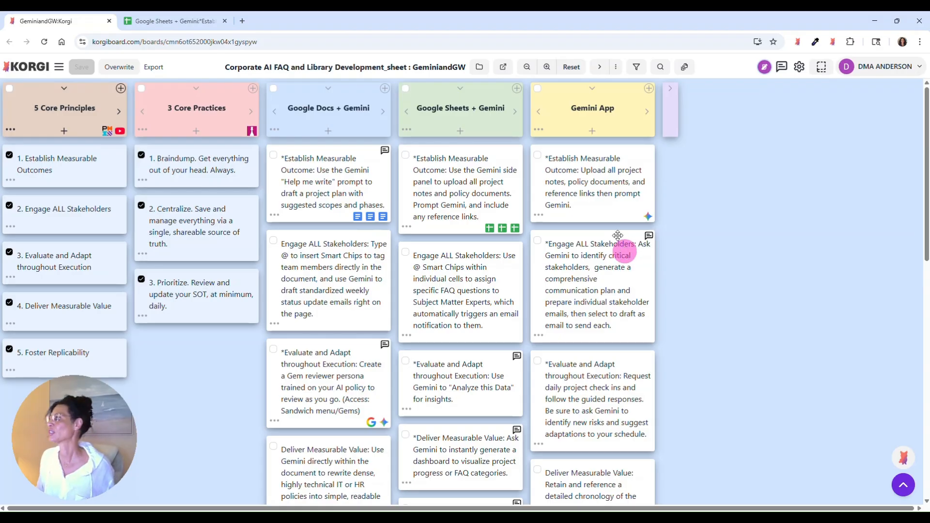
left_click(653, 219)
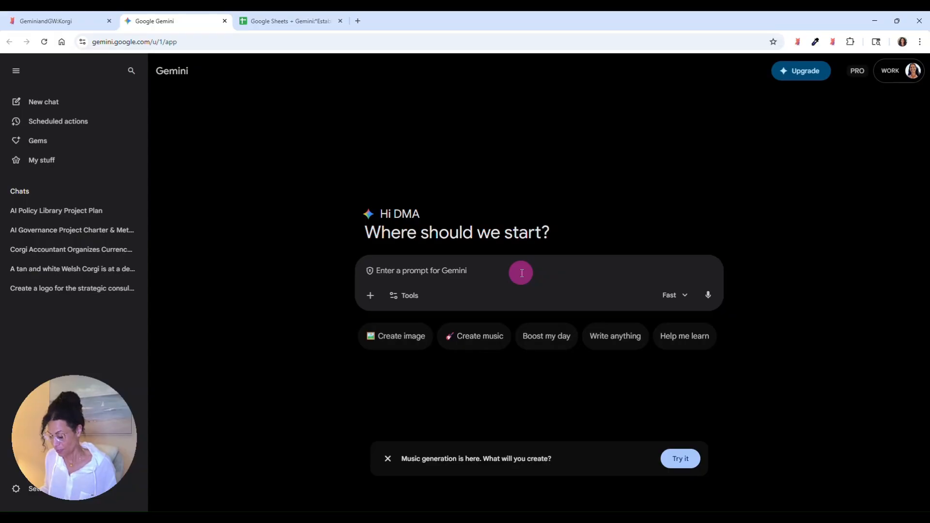
key("super+v")
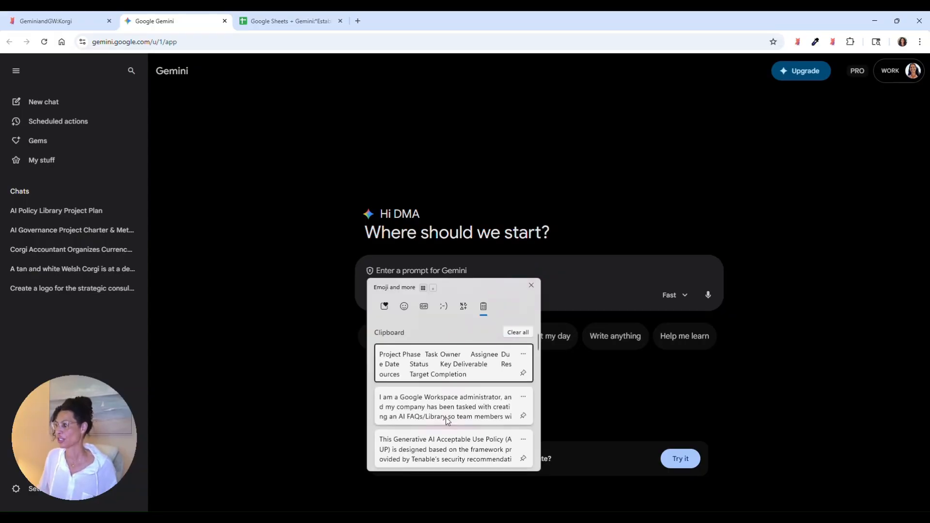
left_click(446, 417)
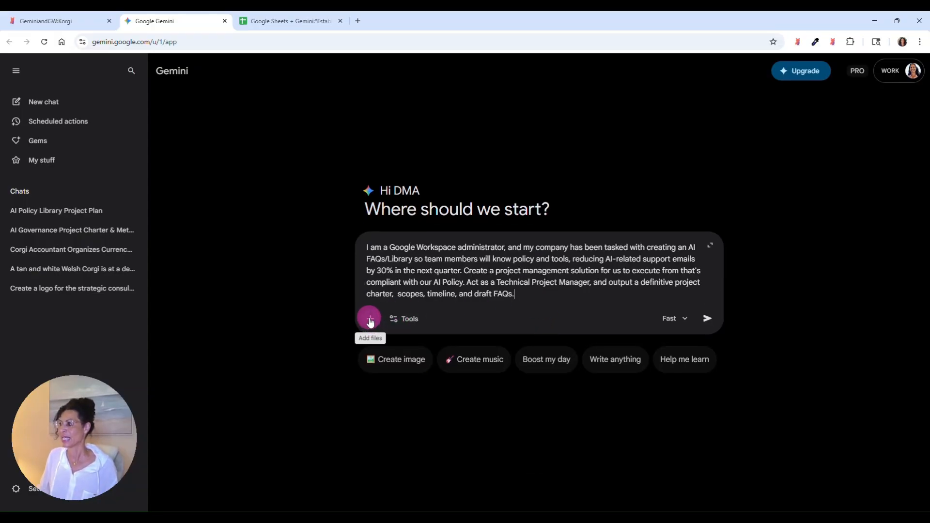
Attach the "AI Acceptable Use Policy" document from Drive to the Gemini prompt
left_click(370, 320)
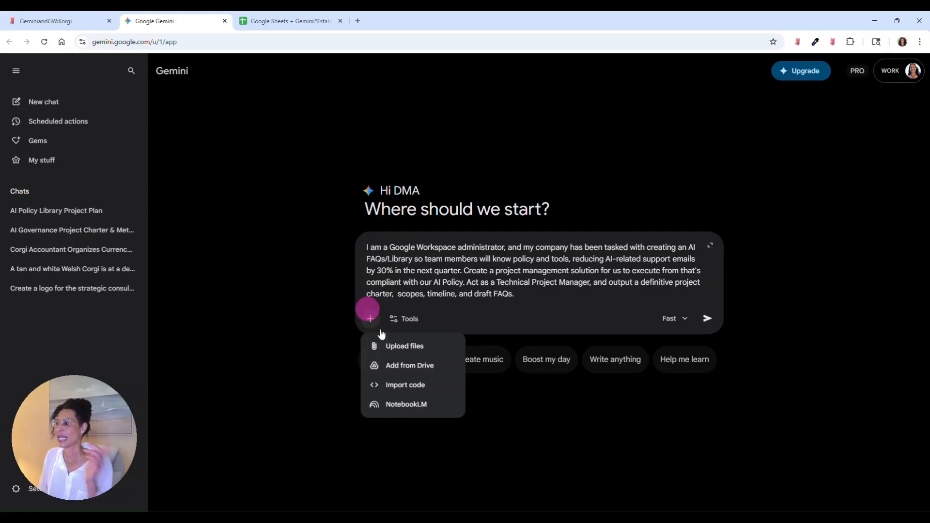
left_click(378, 365)
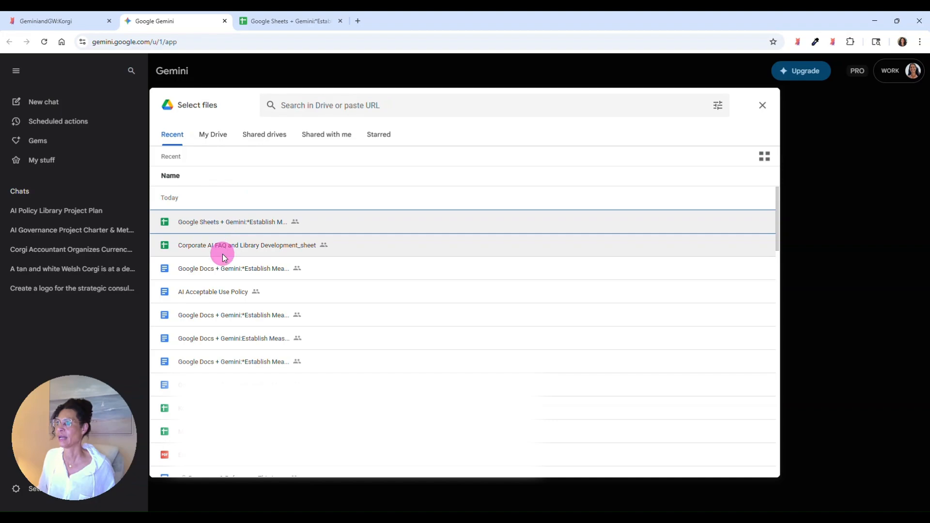
left_click(208, 292)
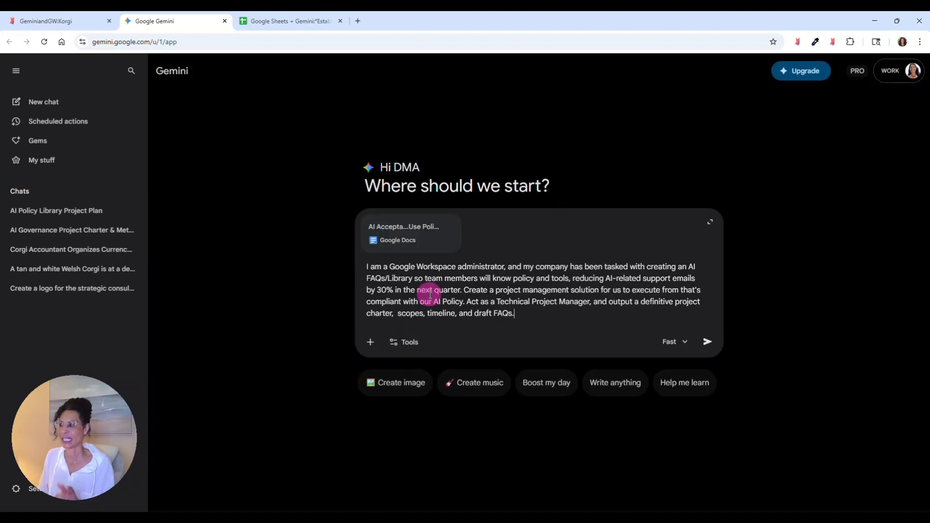
Submit the project prompt to Gemini with the Fast model, and review its response from the scope section through the security guardrails
left_click(685, 342)
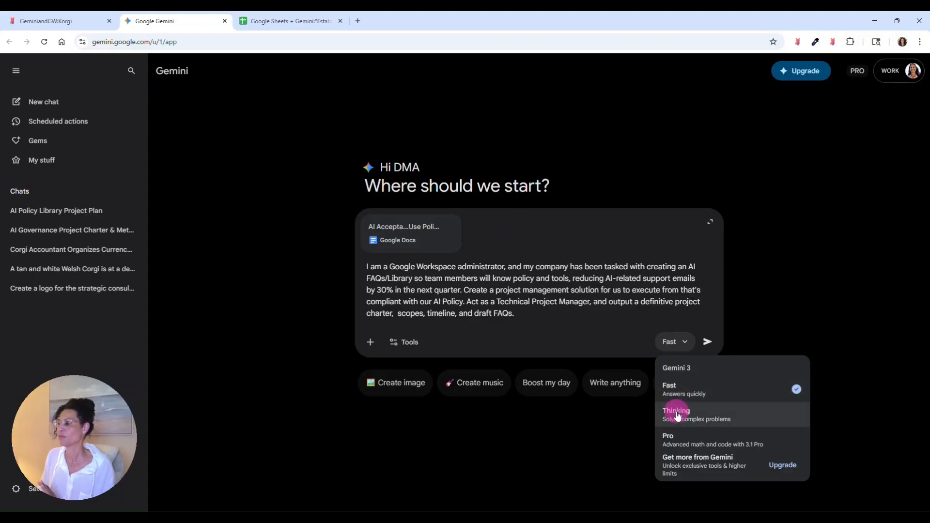
left_click(637, 301)
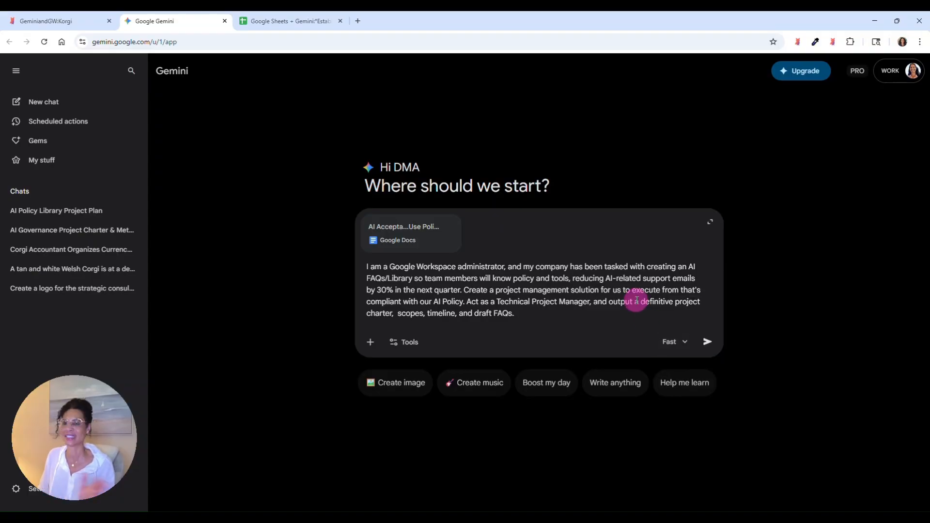
left_click(706, 342)
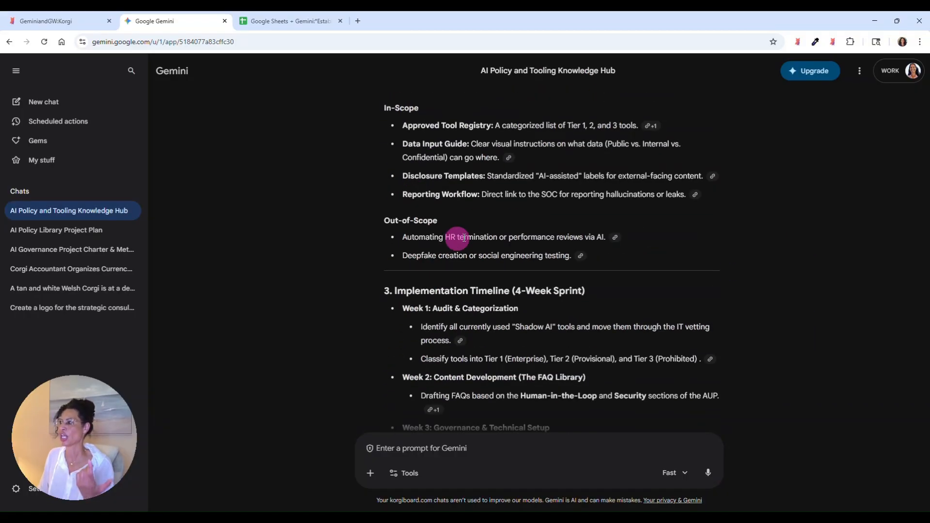
scroll(464, 230, "up", 2)
scroll(464, 230, "down", 3)
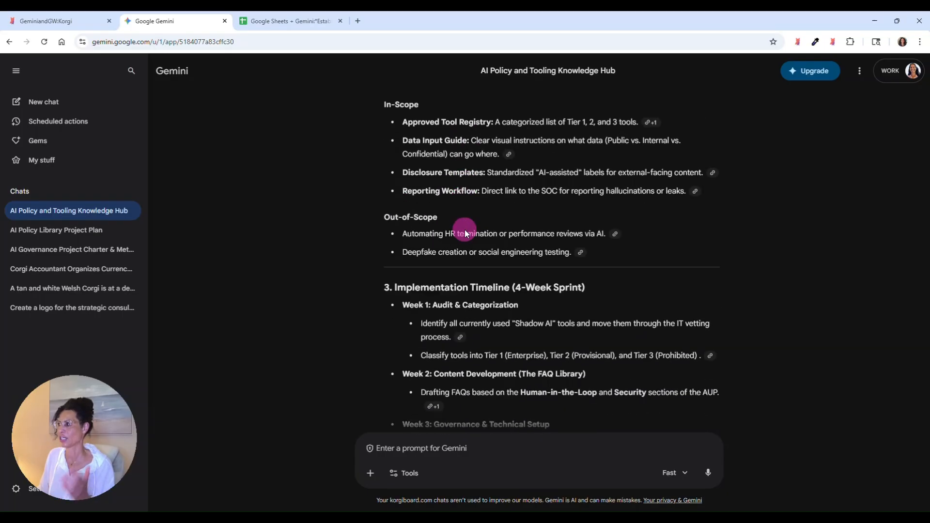
scroll(465, 233, "down", 5)
scroll(484, 269, "down", 3)
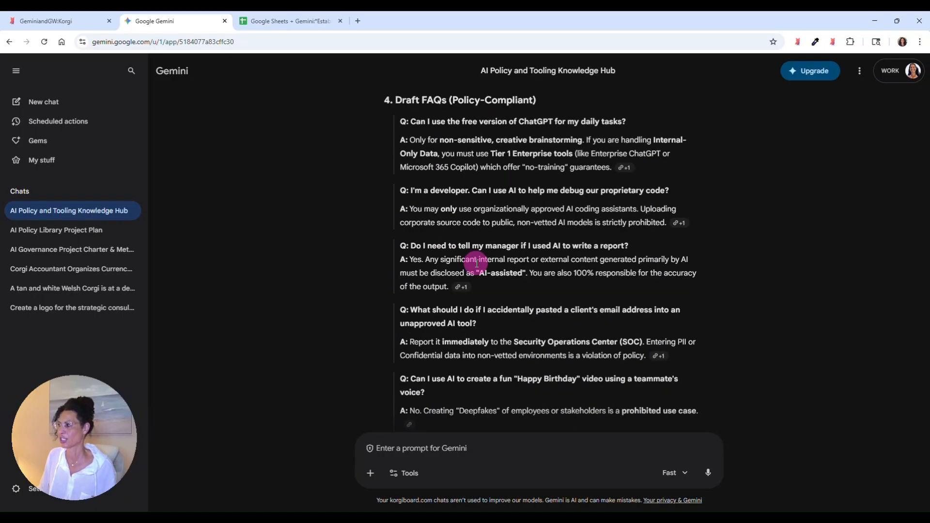
scroll(486, 272, "down", 4)
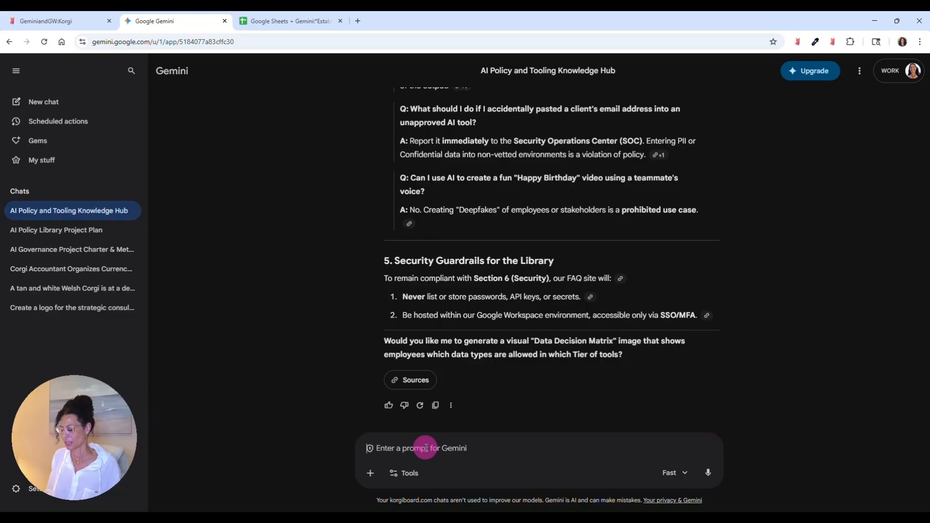
Ask Gemini to "List the stakeholders I should approach to engage in this work at a typical corporation"
type("List th")
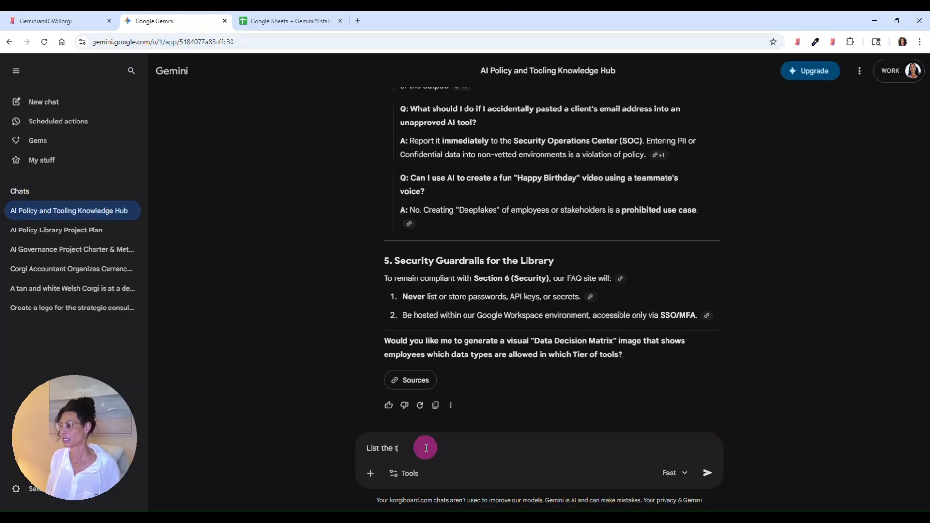
type("e stakehol")
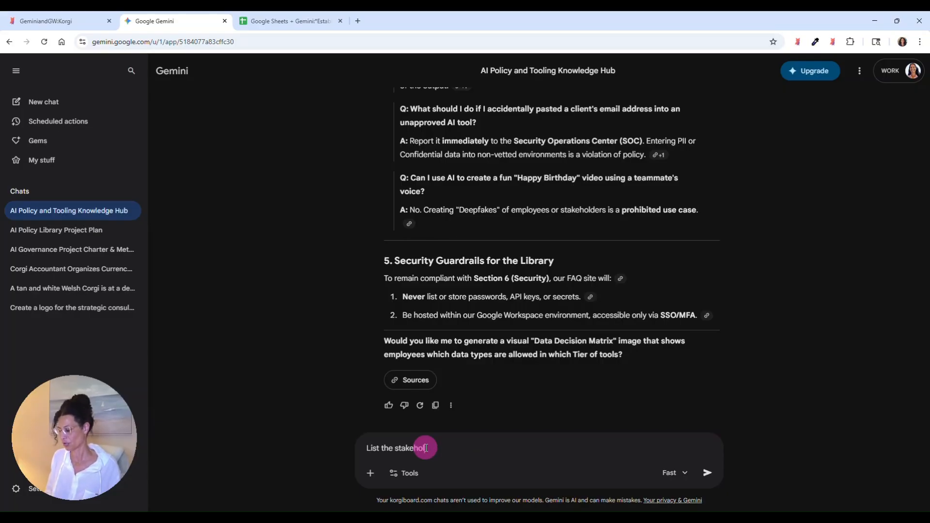
type("ders I should app")
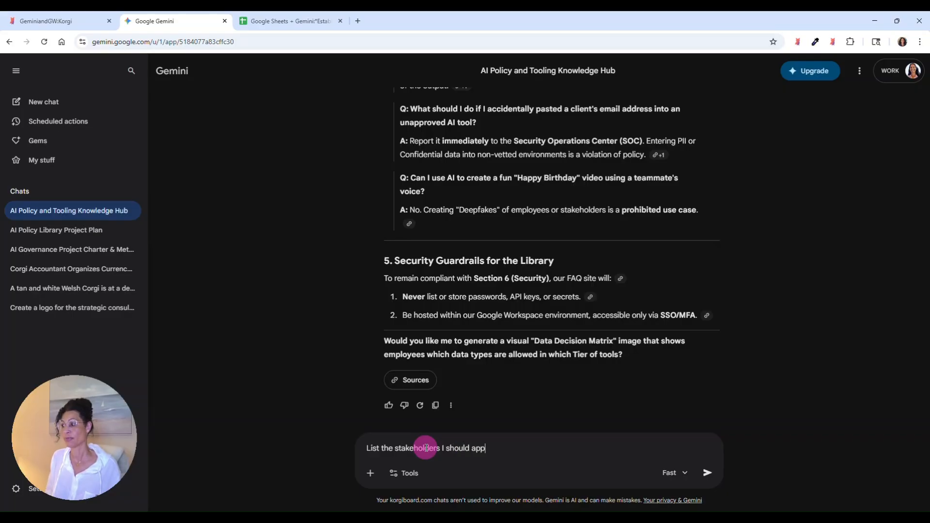
type("roach to engage in ")
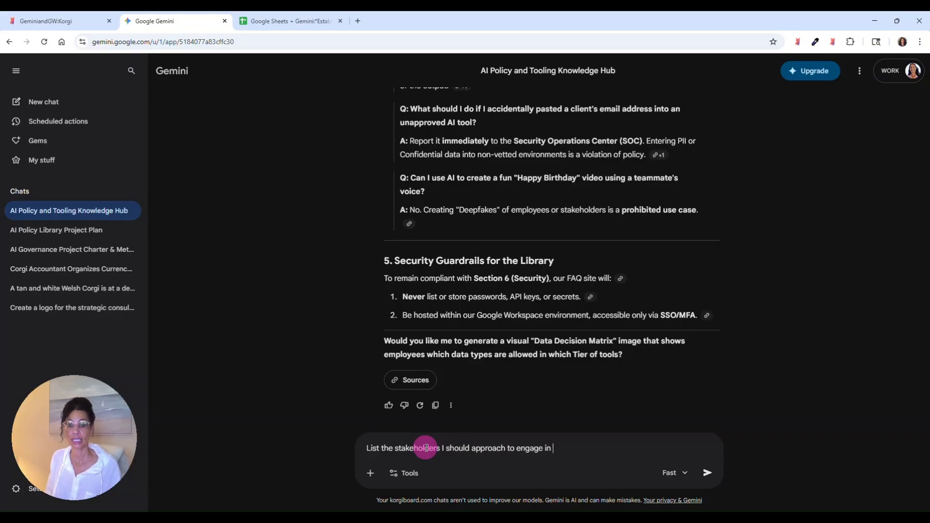
type("this work ")
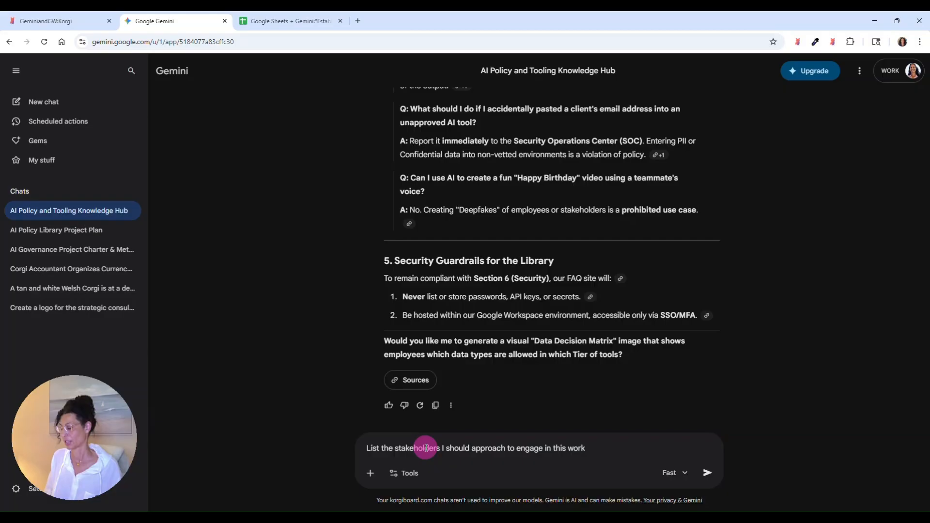
type("at a typical co")
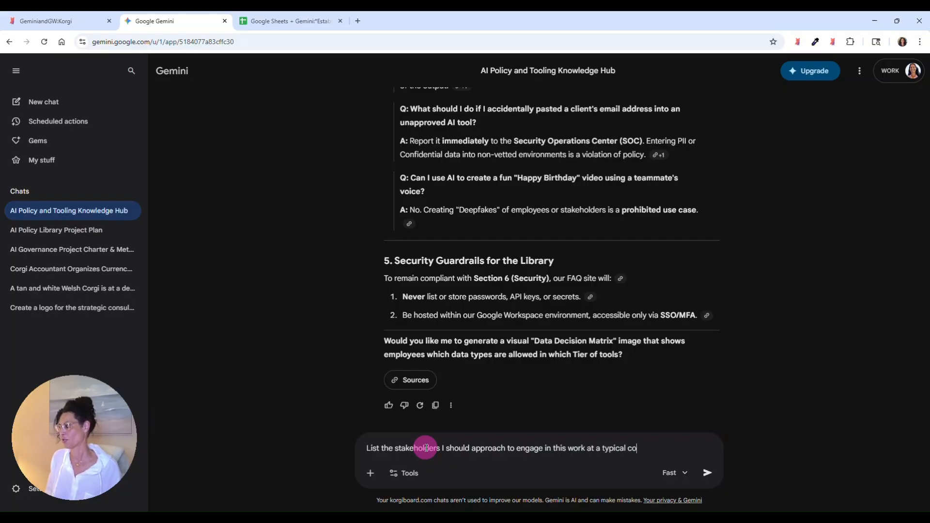
type("rporation")
key("Return")
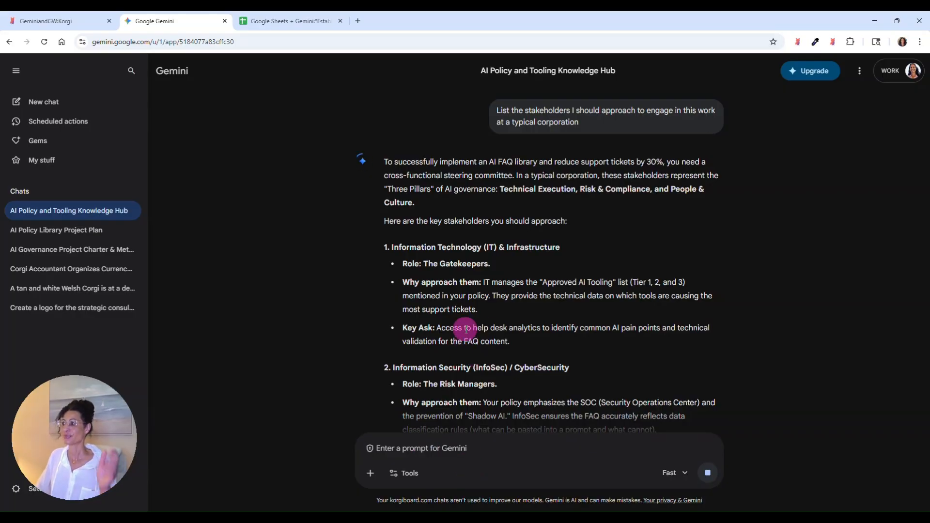
Review Gemini's stakeholder list from Information Technology through the departmental AI Champions, the Engagement Map and the Next Step Recommendation
scroll(514, 251, "down", 2)
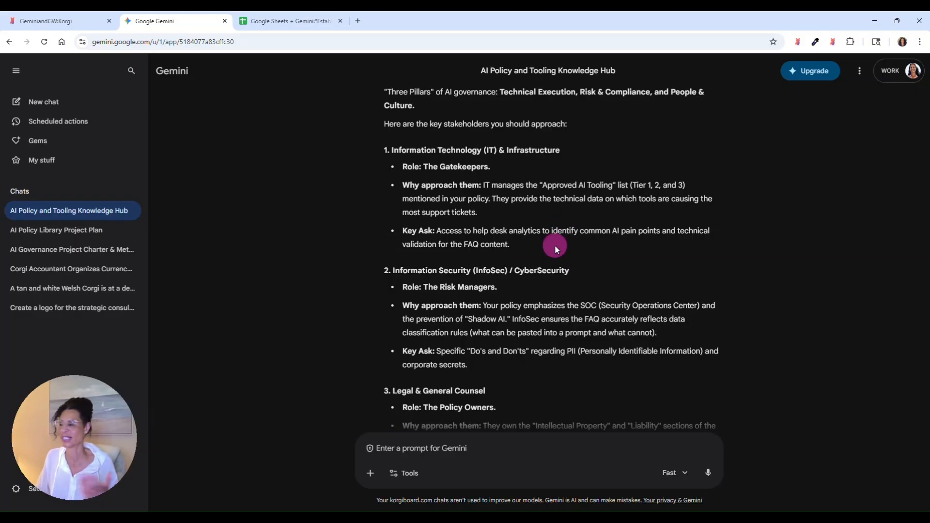
scroll(565, 280, "down", 1)
scroll(556, 243, "down", 2)
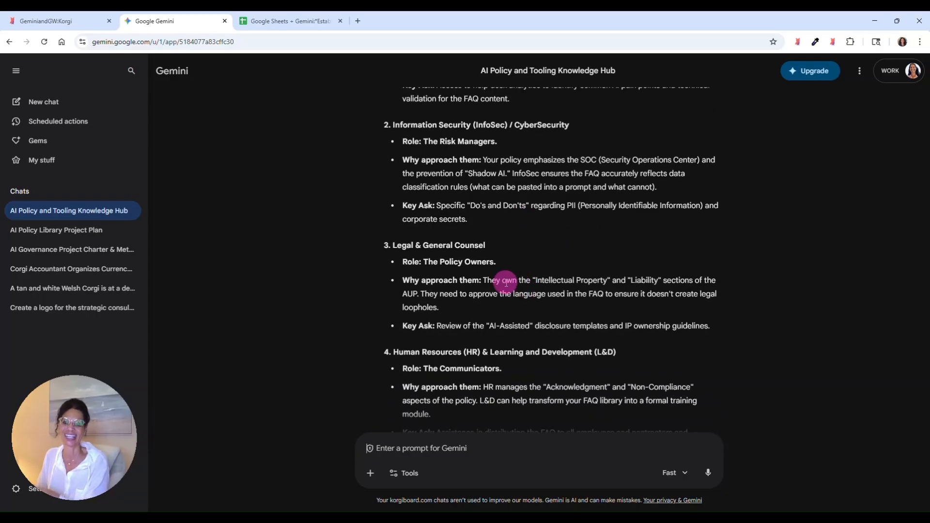
scroll(480, 281, "down", 1)
scroll(466, 289, "down", 1)
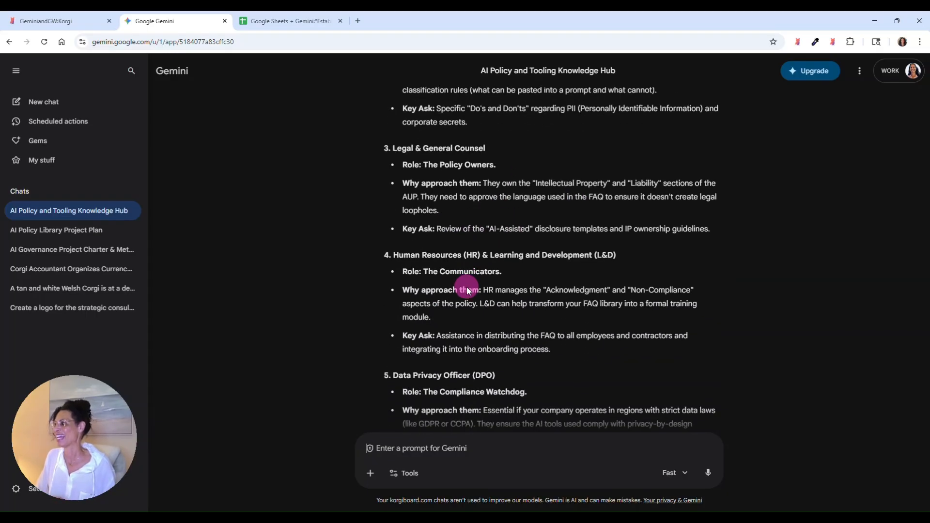
scroll(490, 320, "down", 2)
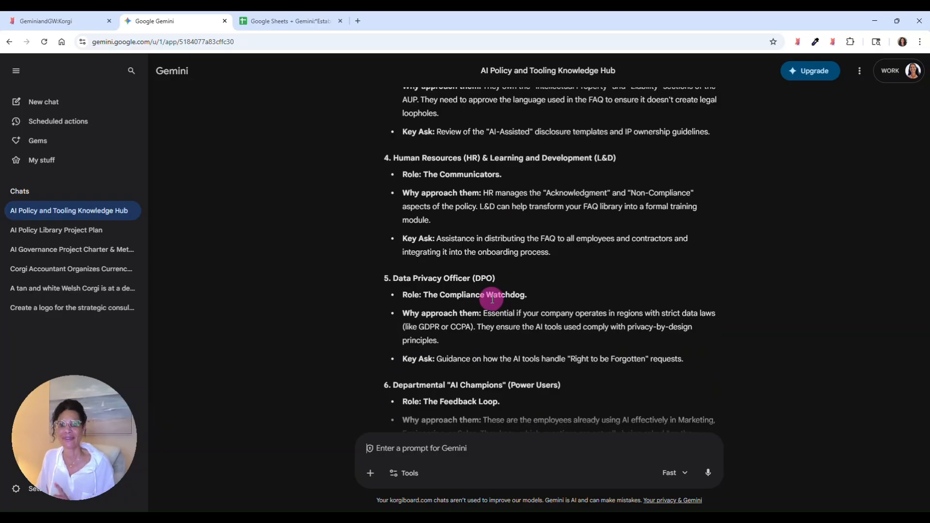
scroll(495, 305, "down", 1)
scroll(498, 315, "down", 1)
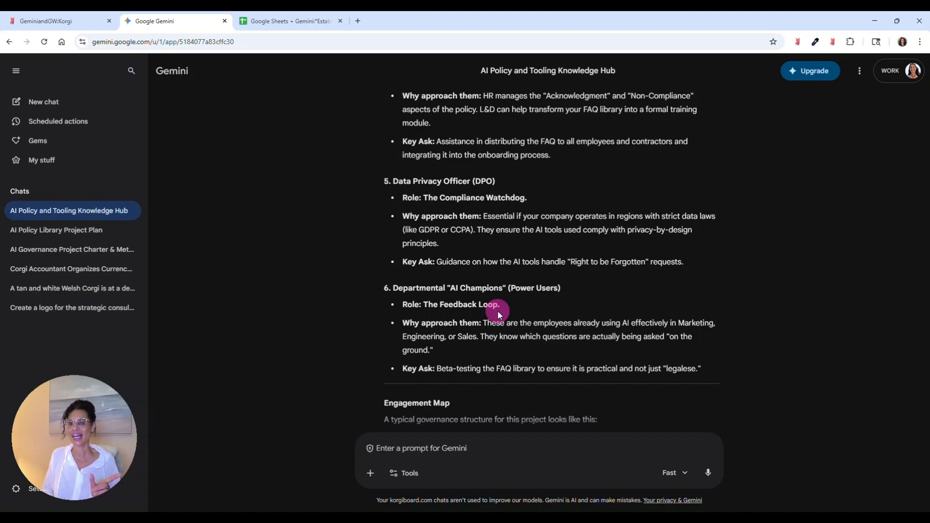
scroll(498, 311, "down", 3)
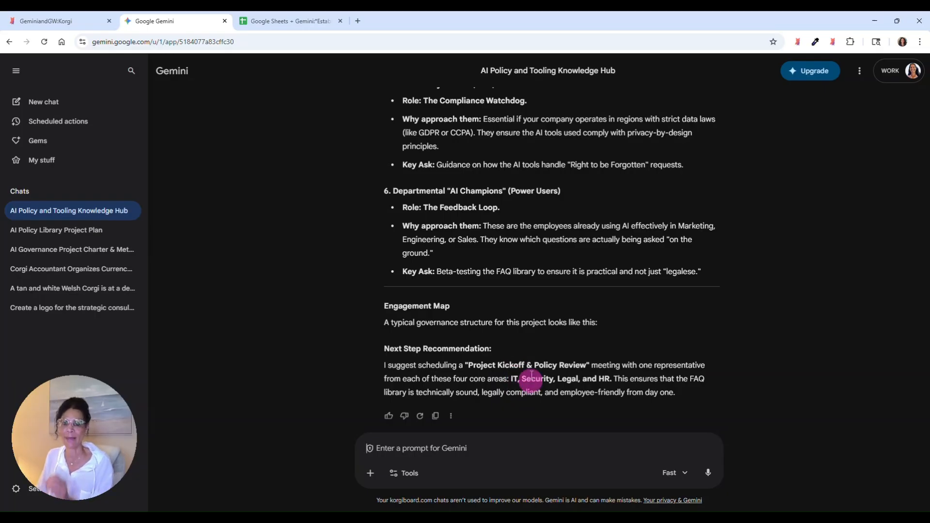
scroll(516, 397, "down", 1)
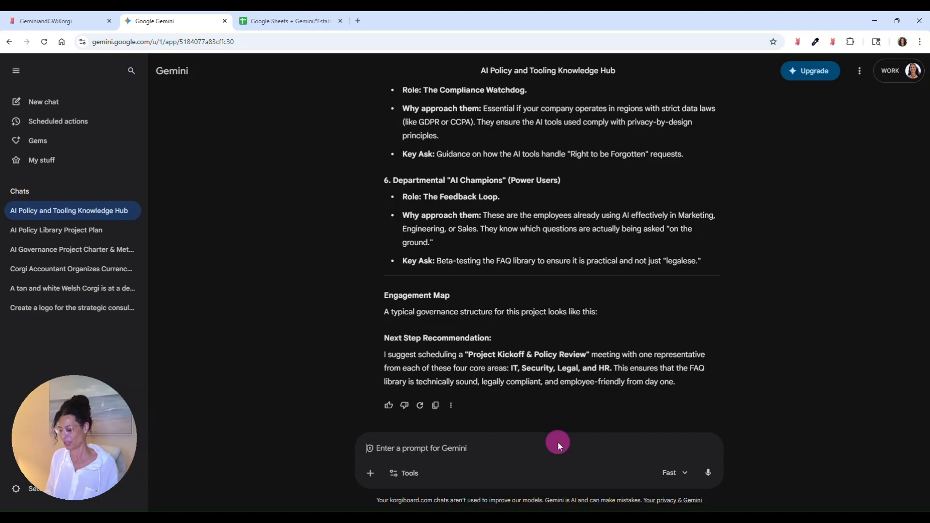
Ask Gemini to "Draft an introductory email for this project to our departmental AI Champions in Marketing"
type("Draft an into")
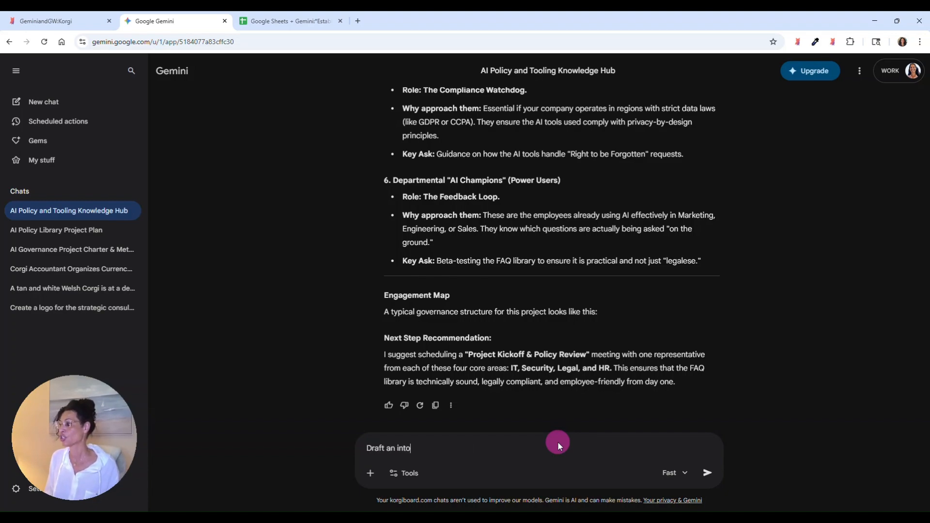
key("BackSpace")
type("roductory")
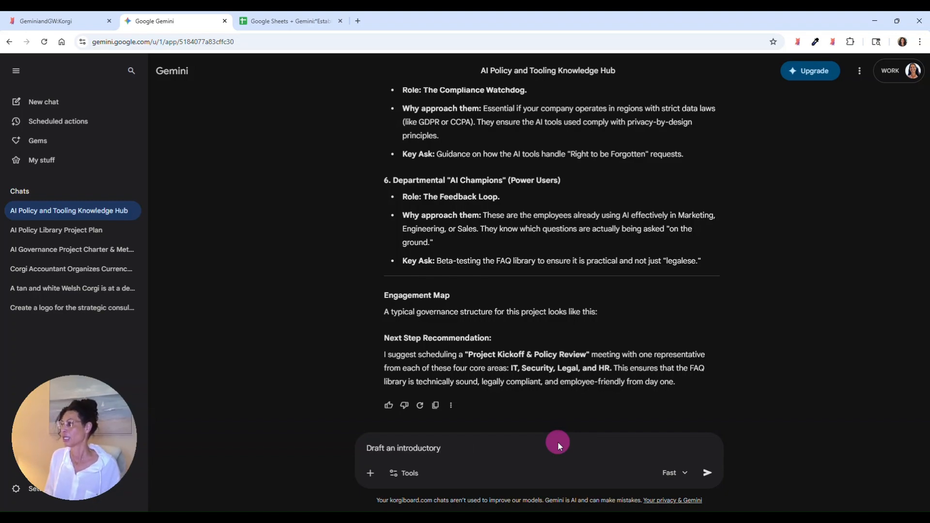
type(" email for this p")
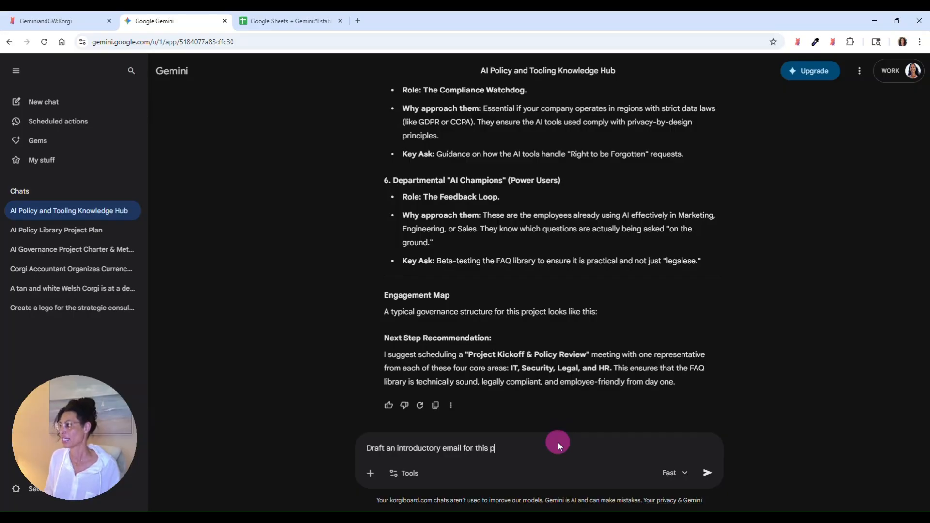
type("roject to our departme")
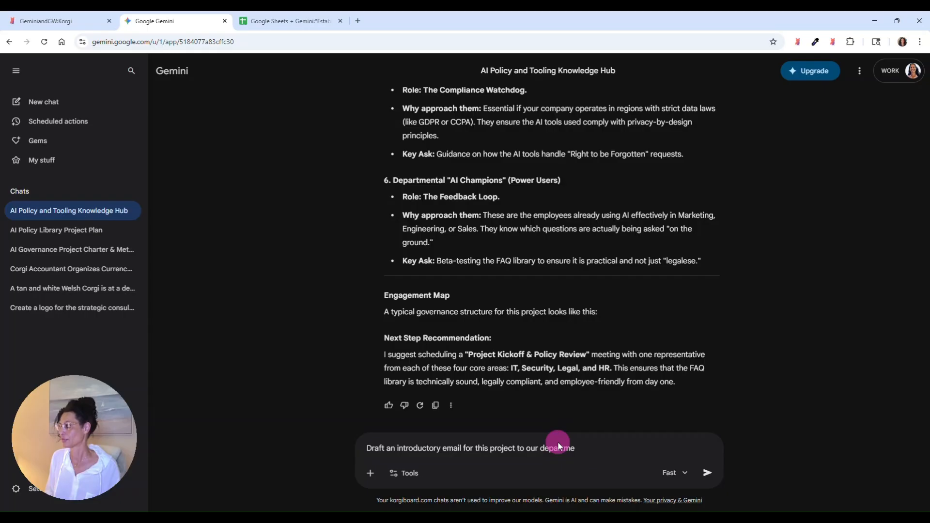
type("ntal AI ch")
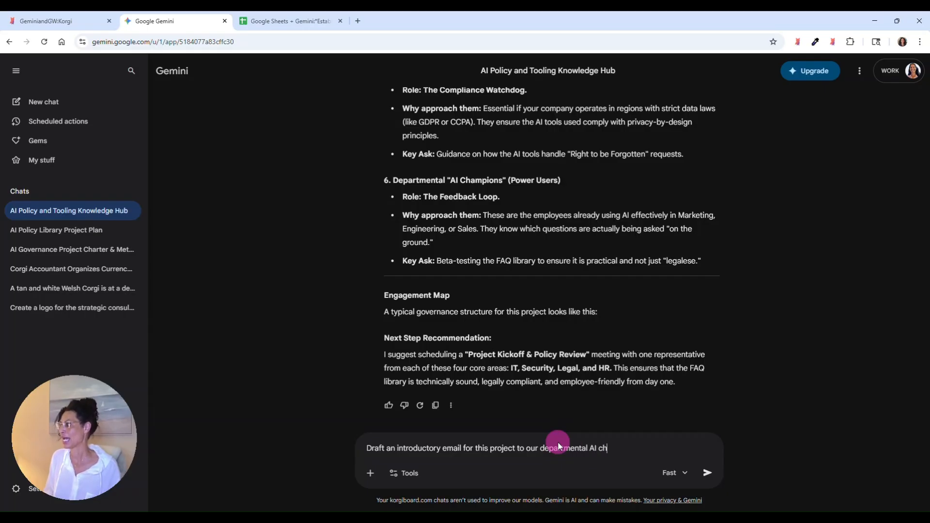
key("BackSpace")
key("BackSpace")
type("Champions ")
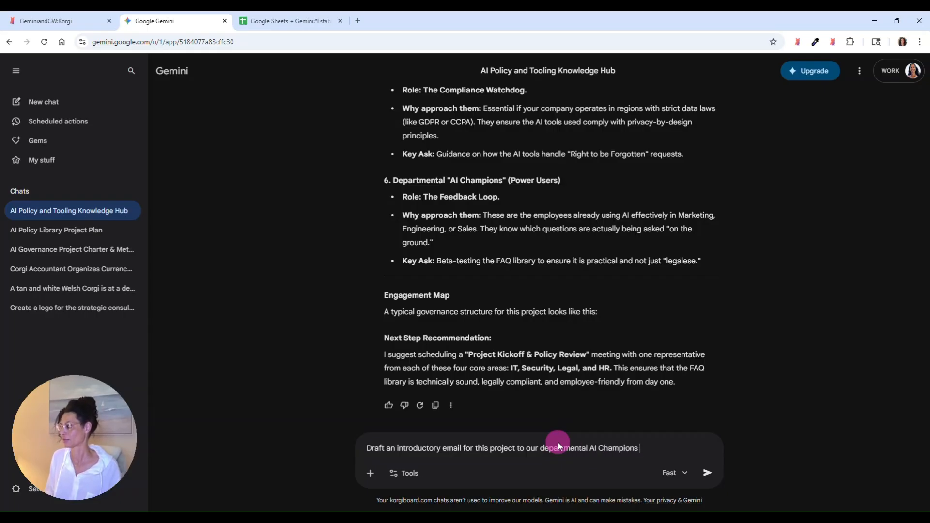
type("in Marketing,")
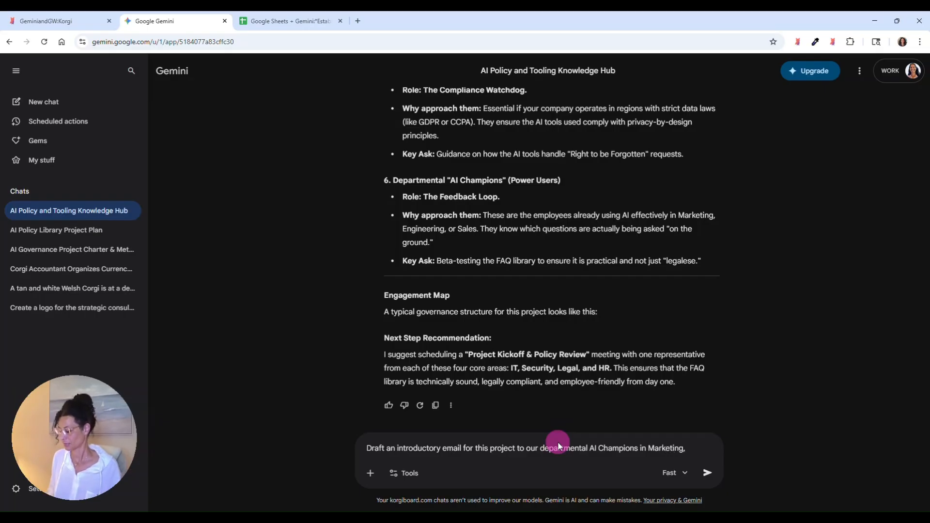
key("Return")
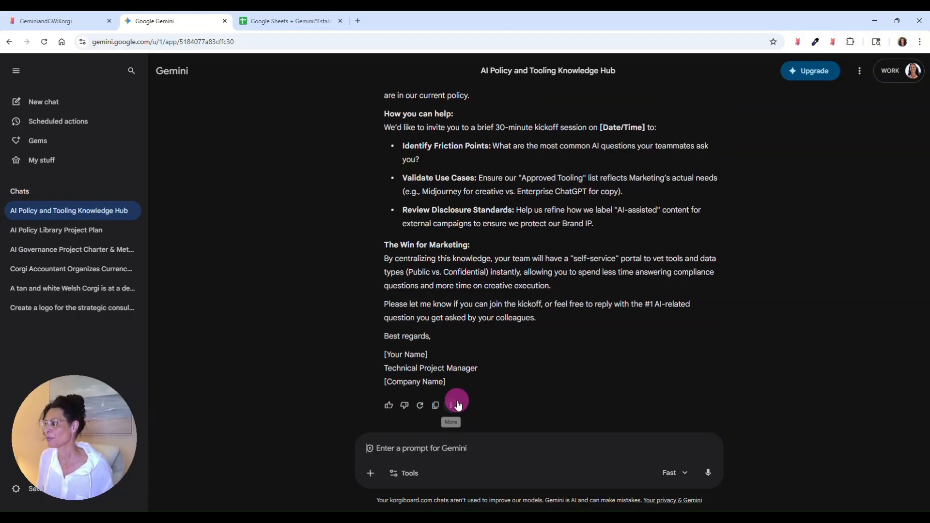
Turn Gemini's kickoff email response into a Gmail draft and open that draft in Gmail
left_click(452, 407)
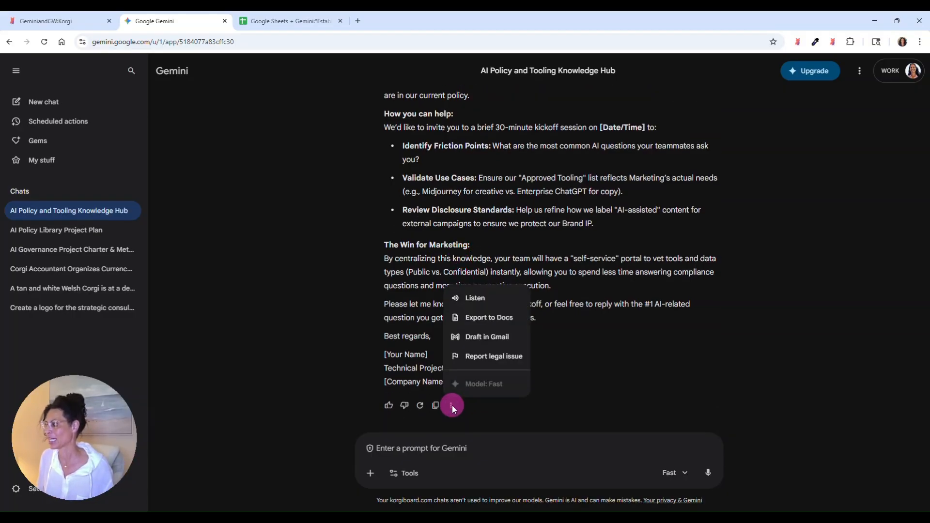
left_click(481, 339)
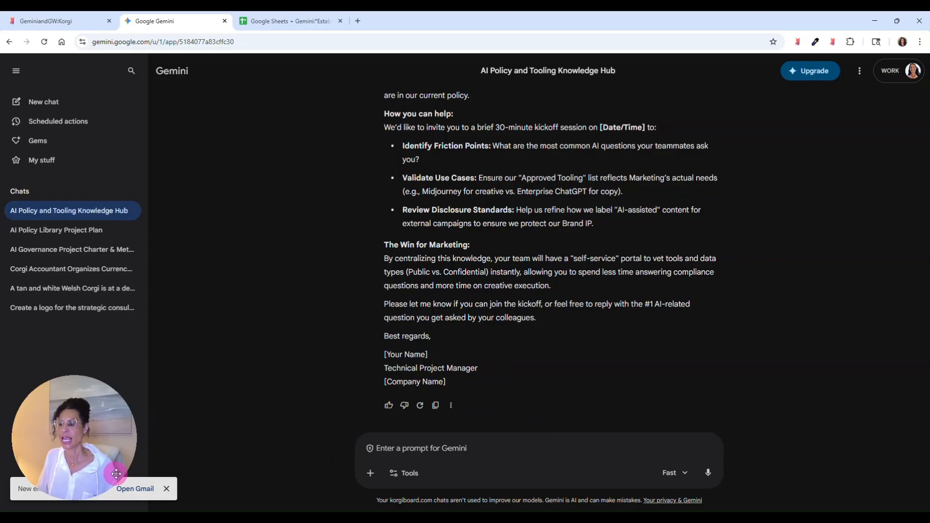
left_click(136, 490)
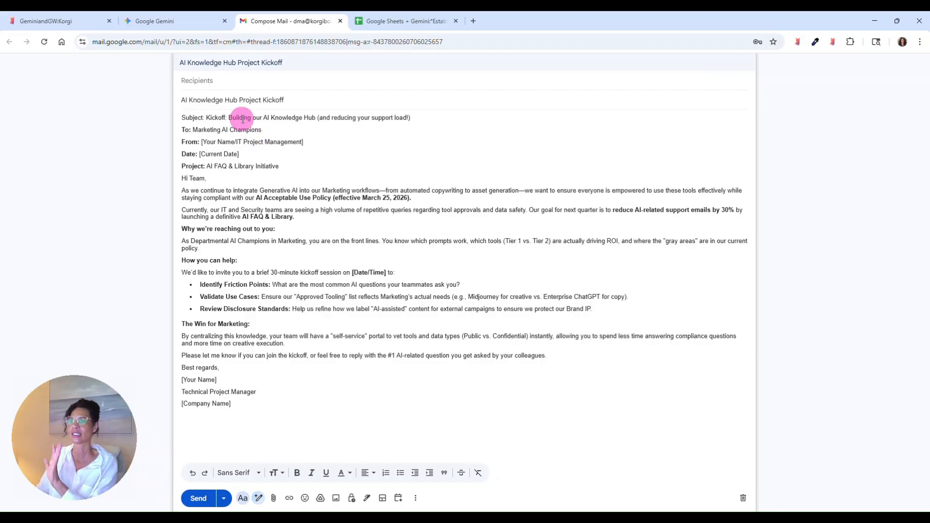
Replace the email's subject with "Kickoff: Building our AI Knowledge Hub (and reducing your support load!)", moved from the first line of the body
left_click_drag(208, 118, 408, 108)
key("ctrl+x")
triple_click(293, 100)
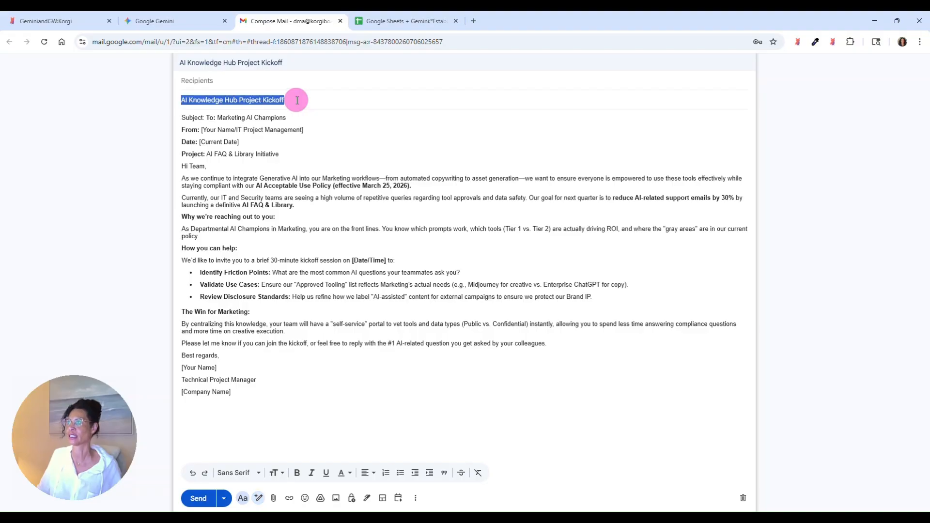
key("ctrl+v")
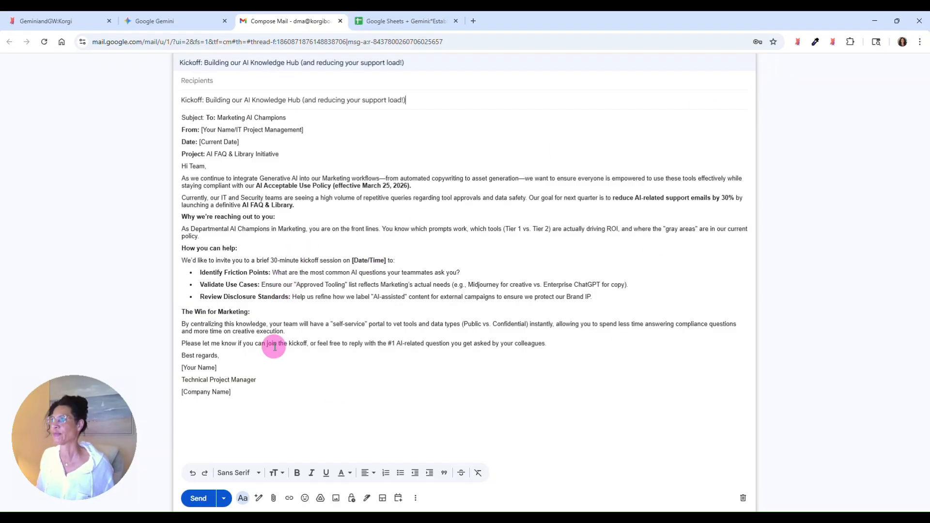
Close the Gmail draft and review the Gemini project chat back through the stakeholder list and draft FAQs to the Project Charter table
left_click(340, 21)
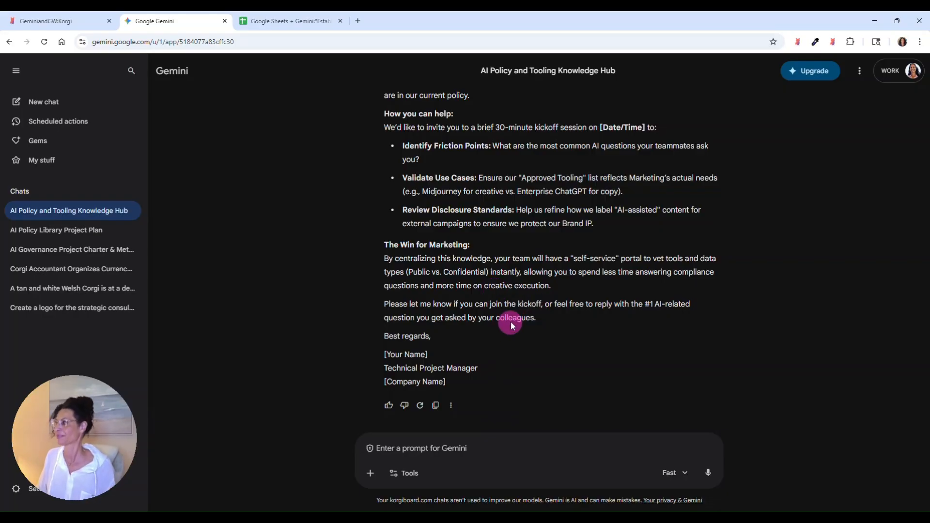
scroll(513, 324, "up", 8)
scroll(501, 357, "up", 5)
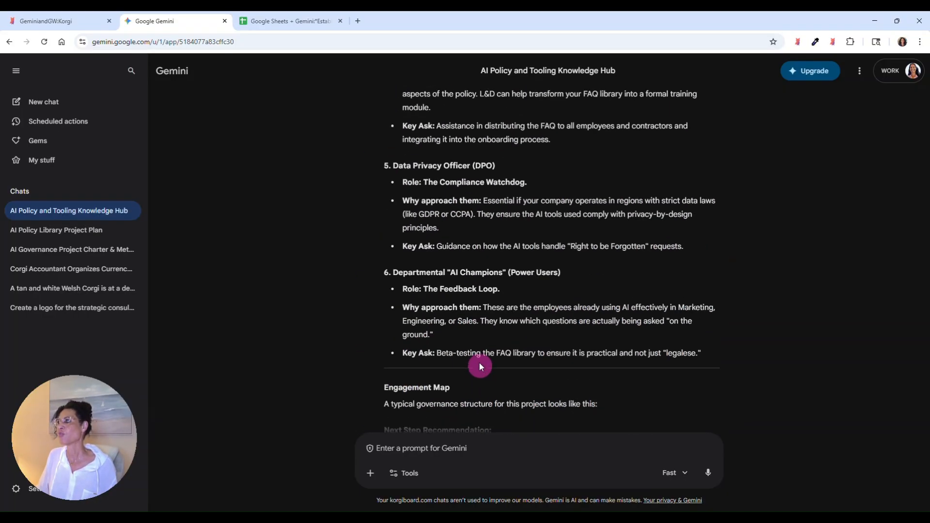
scroll(480, 358, "up", 5)
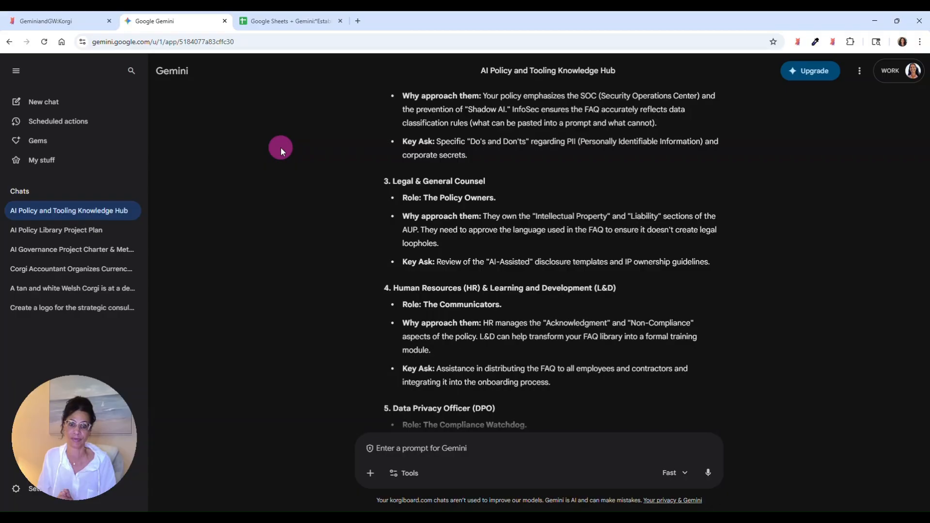
scroll(530, 149, "up", 9)
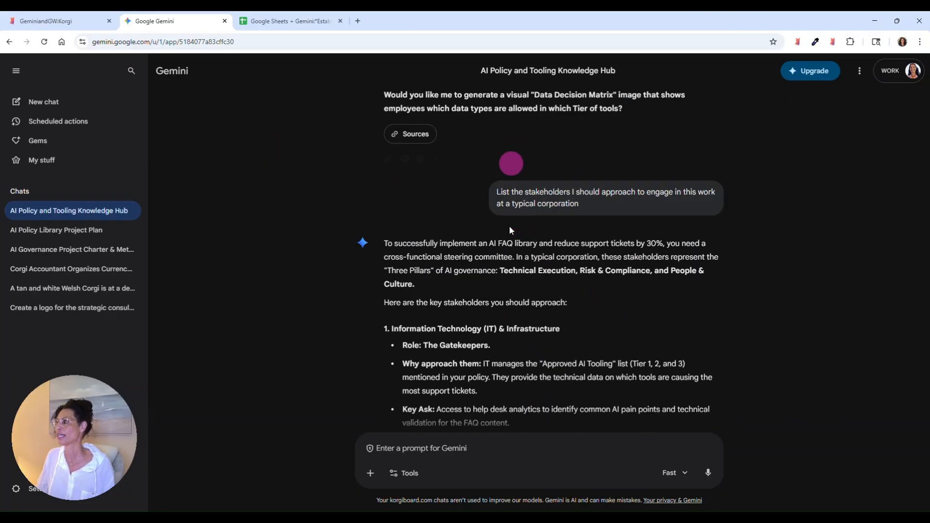
scroll(521, 228, "up", 15)
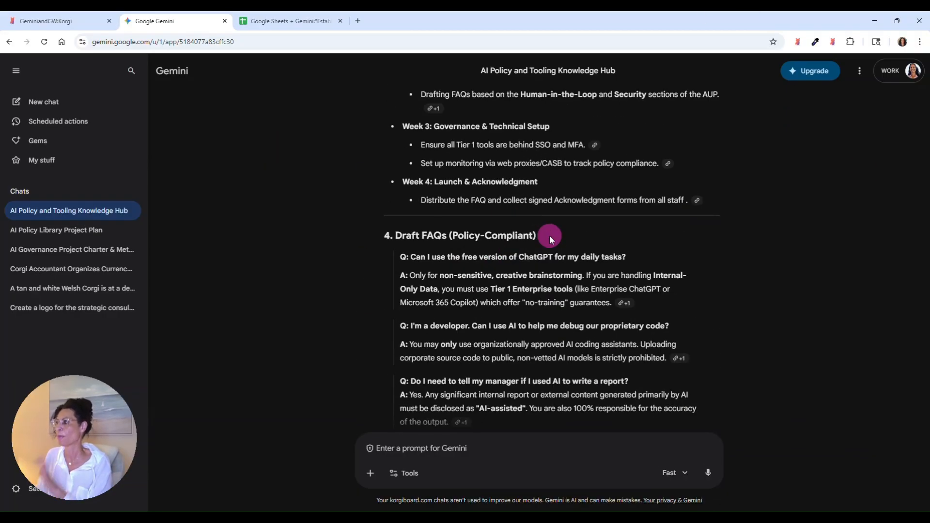
scroll(533, 236, "up", 12)
scroll(504, 266, "down", 2)
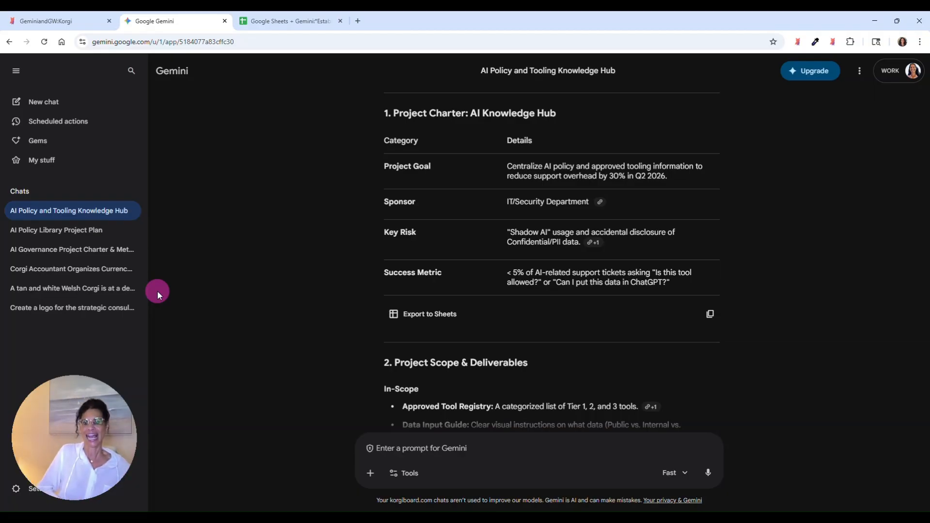
scroll(301, 314, "up", 4)
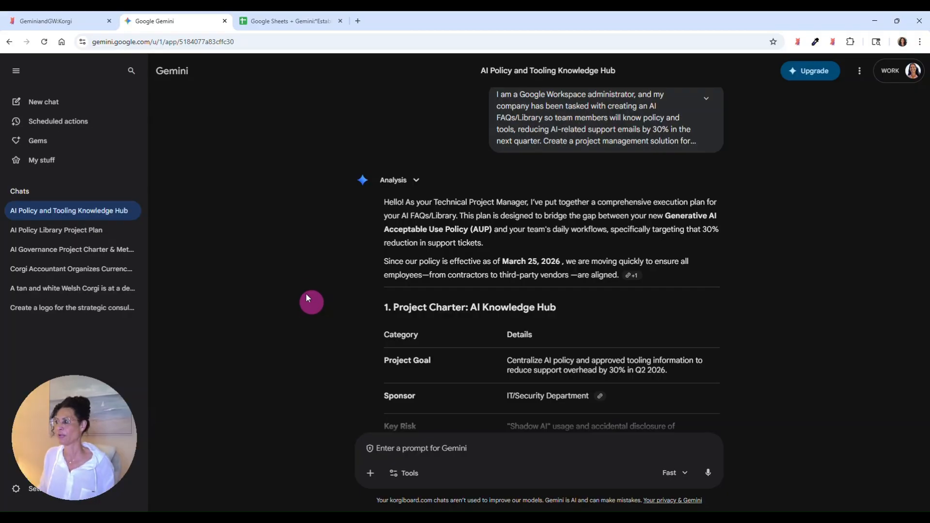
scroll(306, 292, "down", 2)
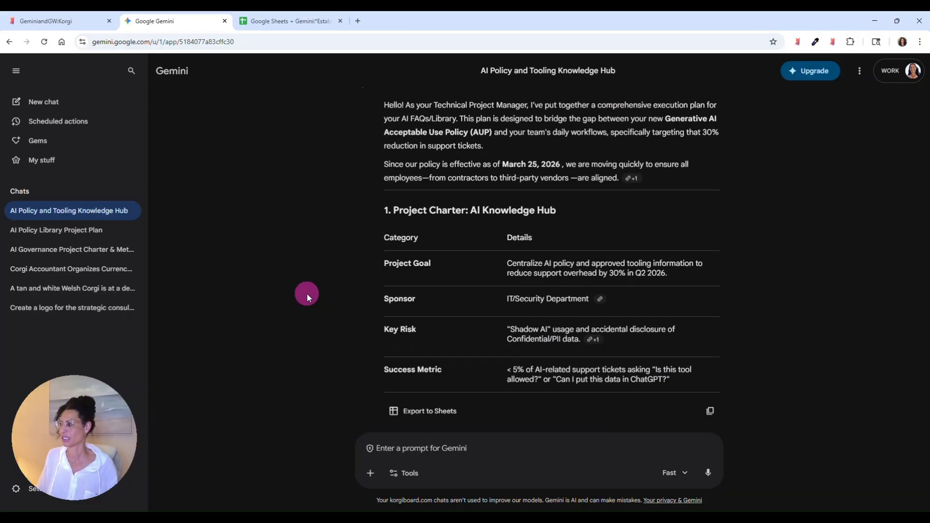
scroll(307, 292, "down", 1)
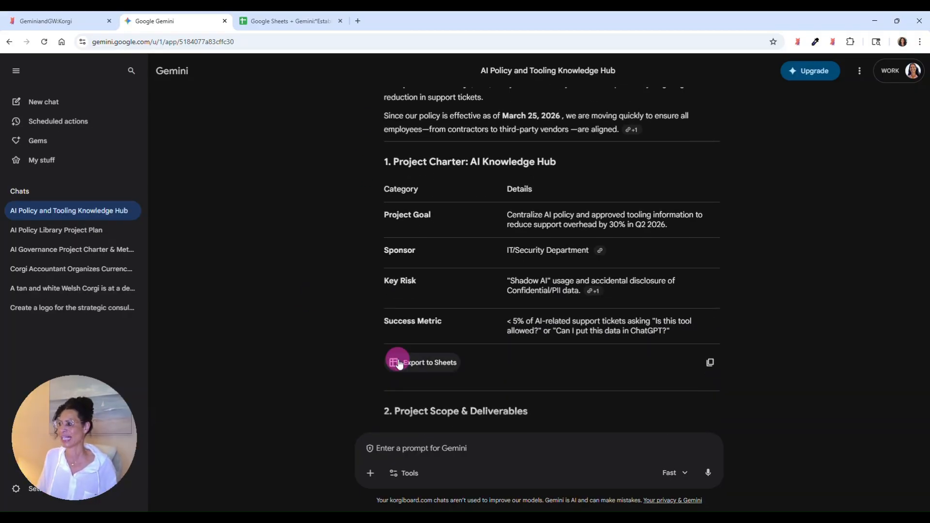
left_click(708, 363)
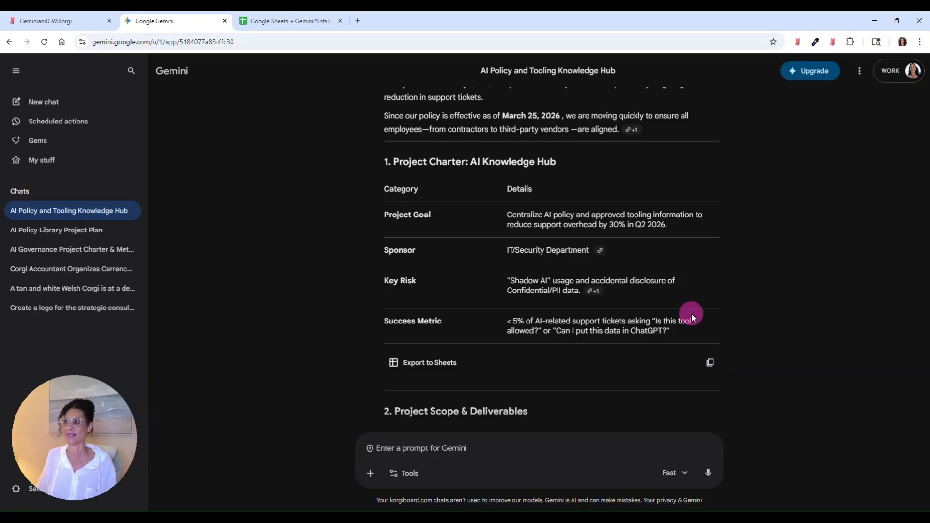
Switch to the Korgi board, review the Gemini App cards through Prioritize, and expand the collapsed NotebookLM Plus list
left_click(48, 29)
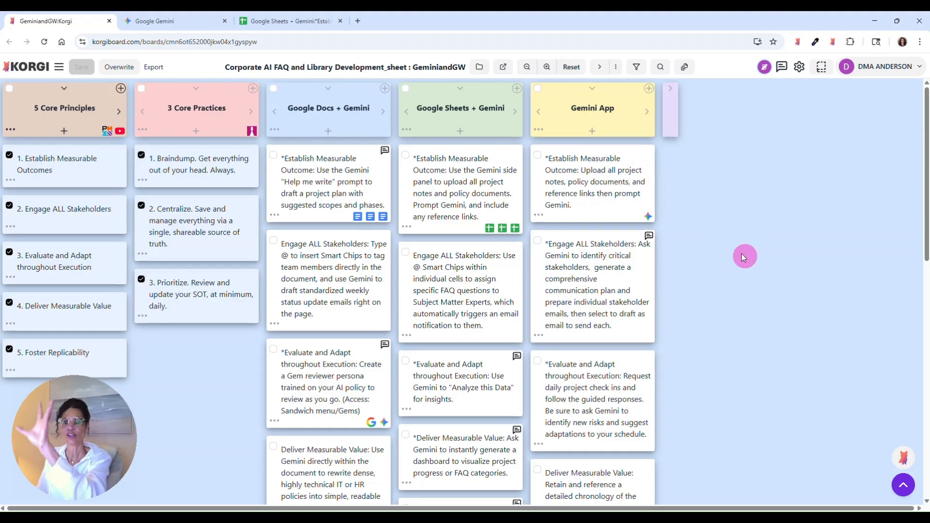
scroll(749, 285, "down", 1)
scroll(752, 261, "down", 2)
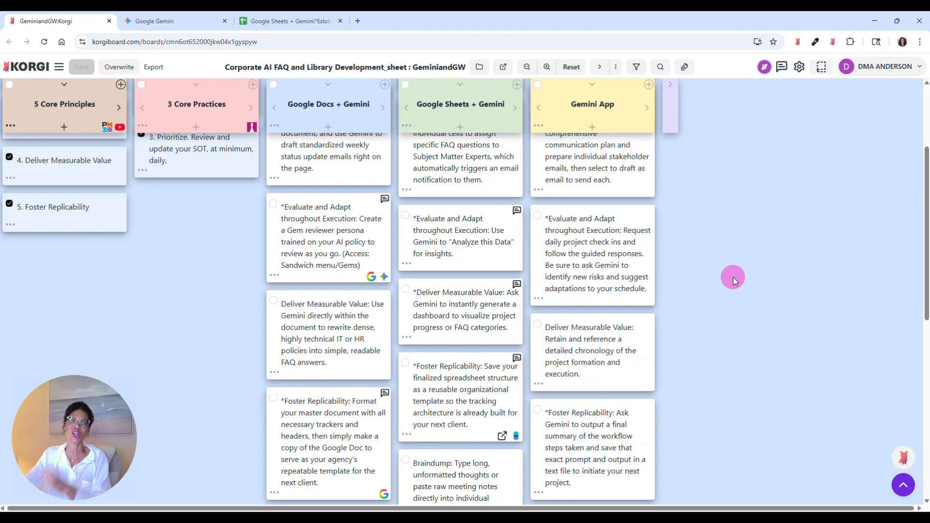
scroll(735, 276, "down", 8)
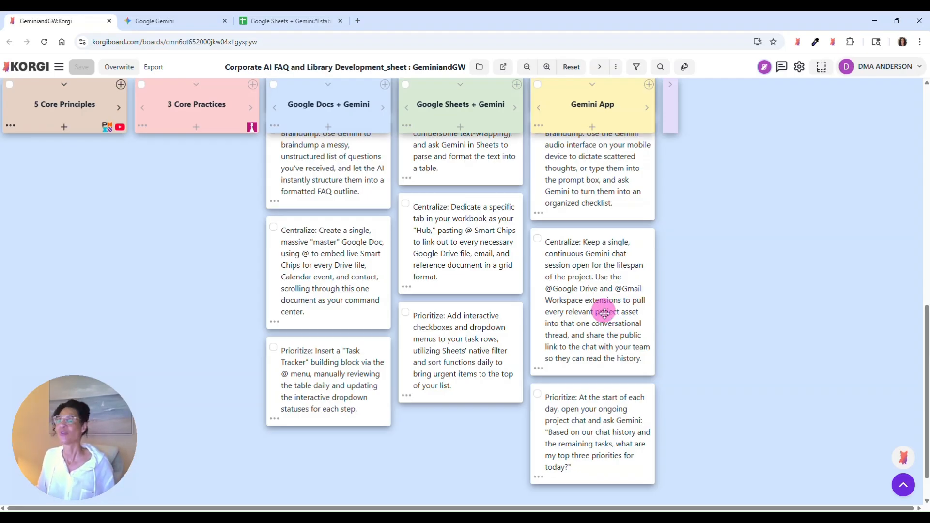
scroll(613, 317, "up", 8)
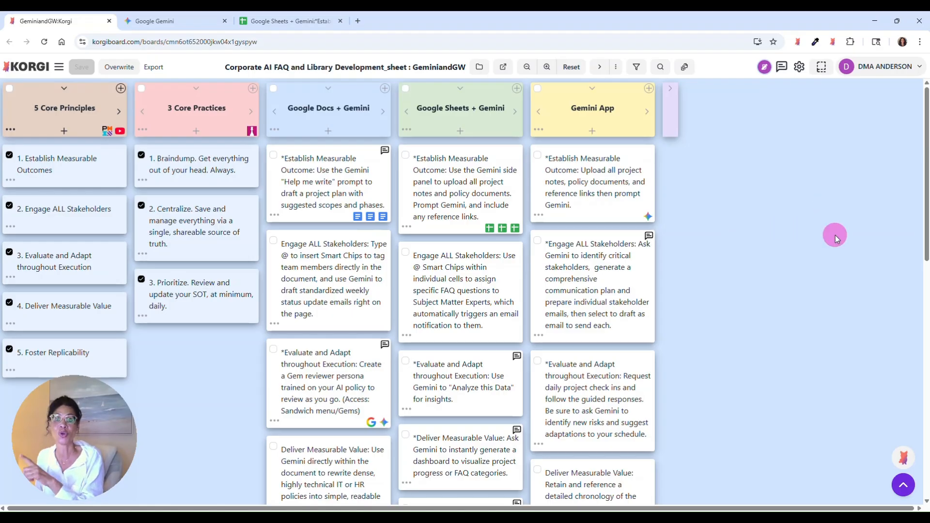
left_click(670, 88)
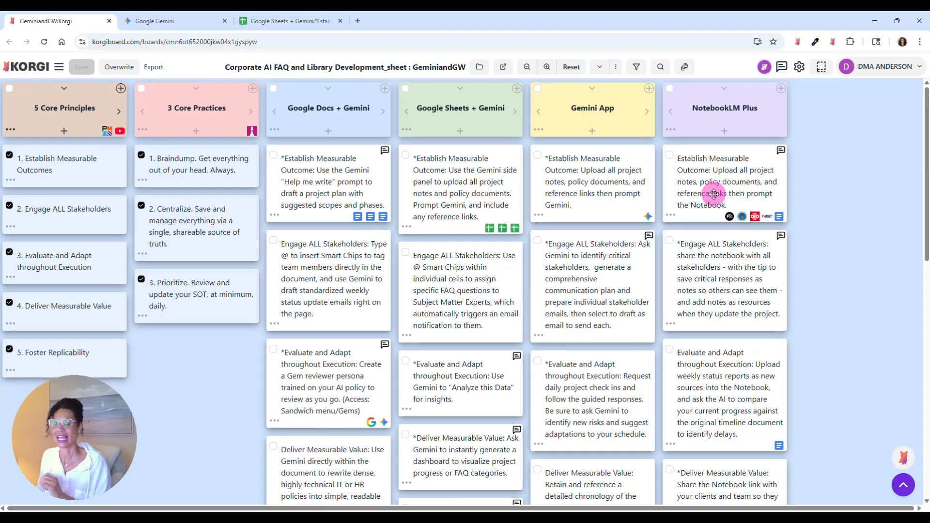
Open NotebookLM from the Establish Measurable Outcome card in the NotebookLM Plus list and create a new notebook
left_click(729, 217)
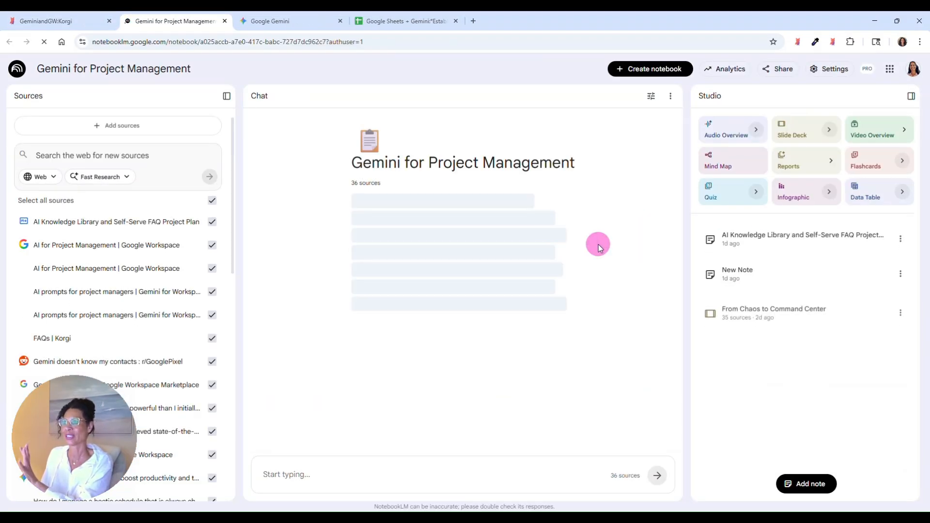
left_click(668, 77)
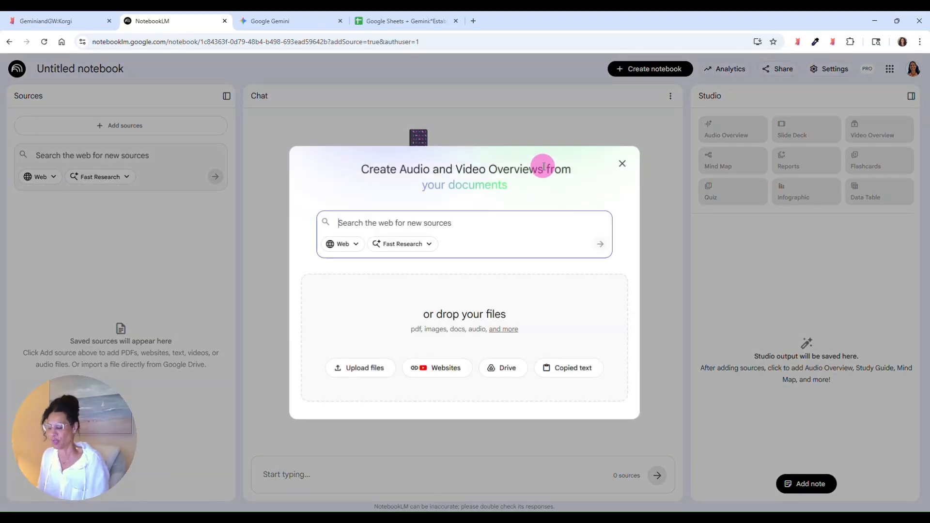
Try the copied Google Workspace administrator prompt about the AI FAQs/Library as the new notebook's web source search
key("ctrl+v")
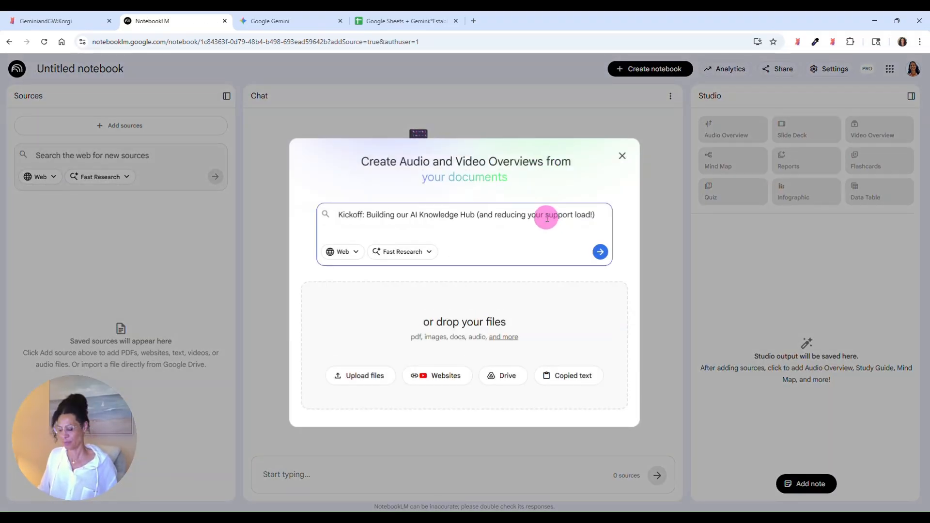
key("ctrl+z")
key("super+v")
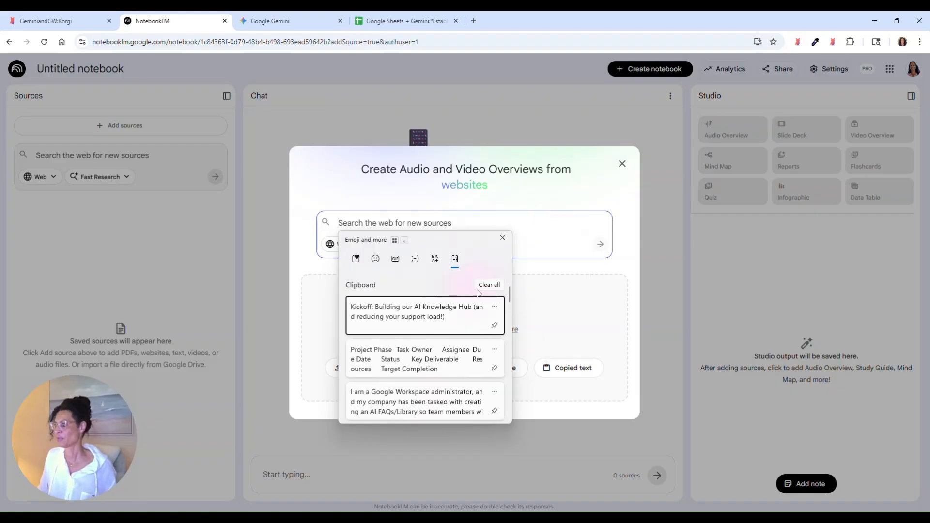
left_click(431, 405)
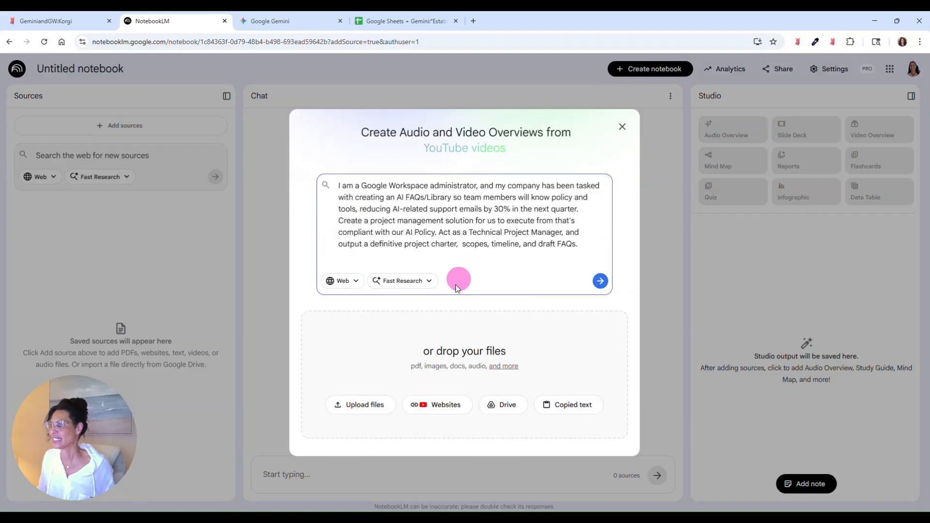
Search Google Drive documents for "AUP" and add AI Acceptable Use Policy as the notebook's source
left_click(499, 406)
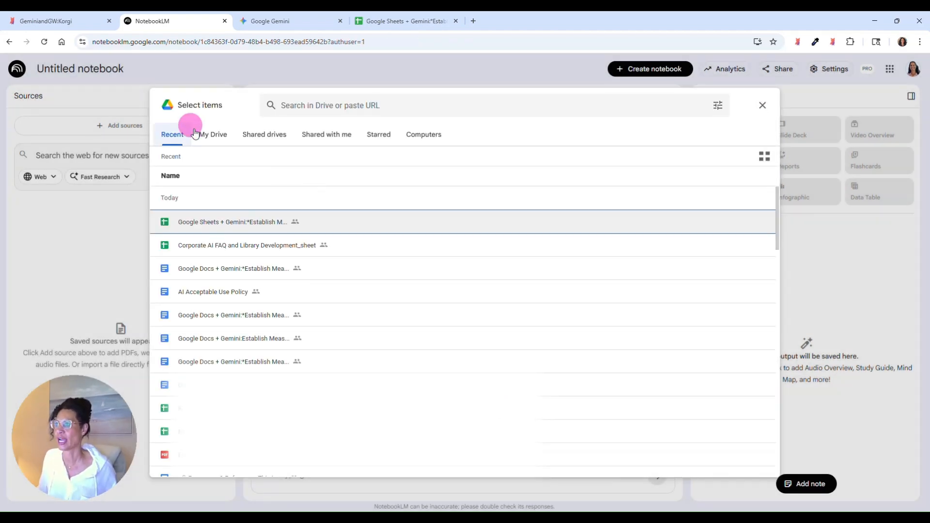
left_click(218, 135)
left_click(346, 143)
left_click(307, 129)
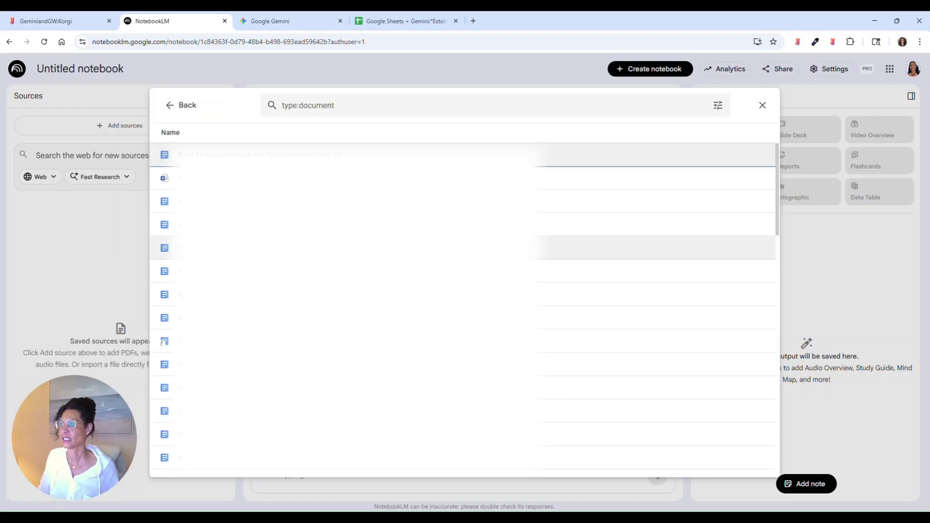
left_click(393, 113)
type("AUP")
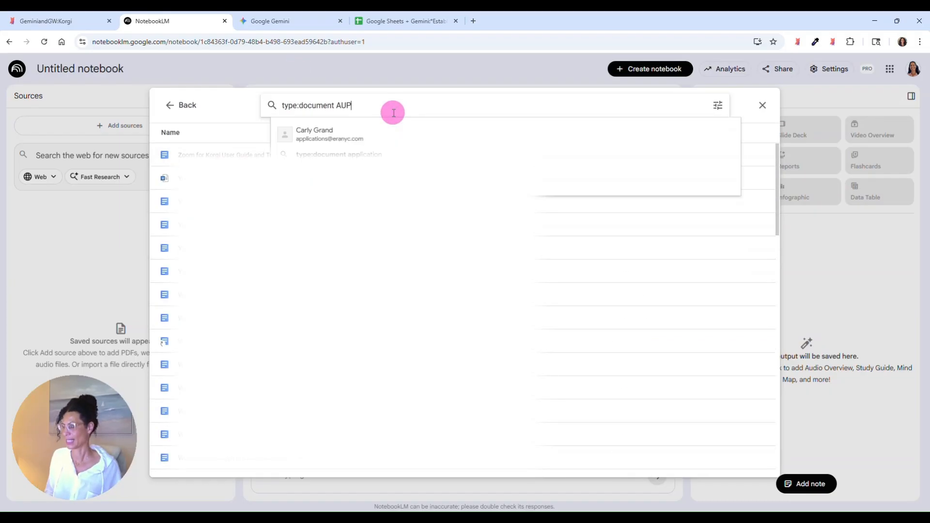
key("Return")
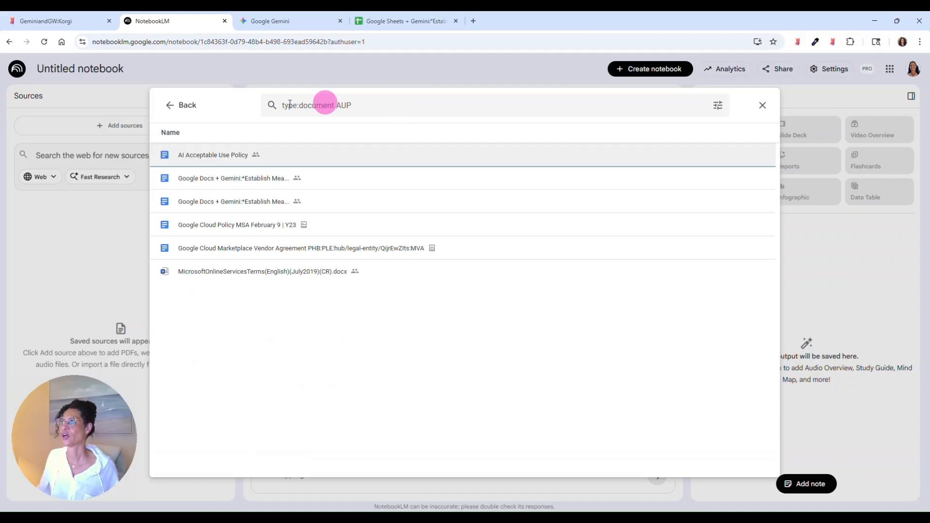
left_click(263, 154)
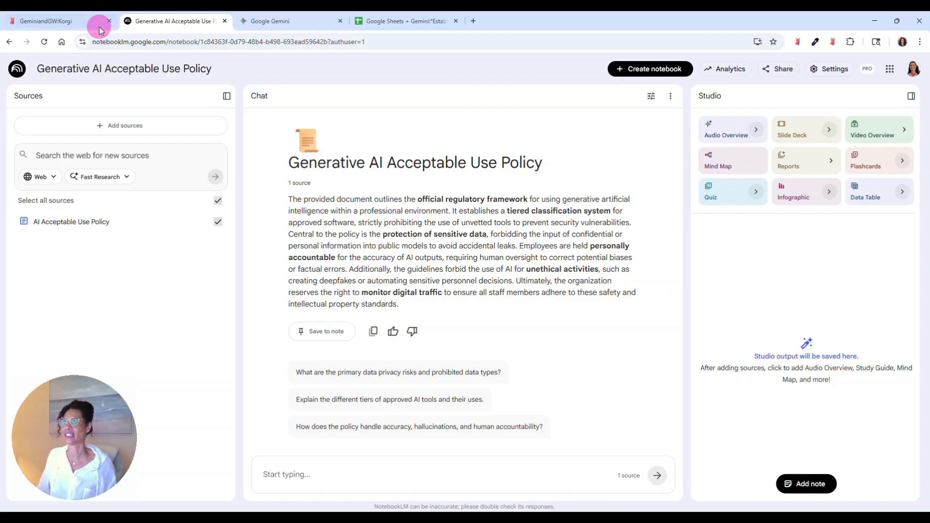
On the Korgi board, copy the addresses of both 5 Core Principles header links and the 3 Core Practices header link
left_click(75, 21)
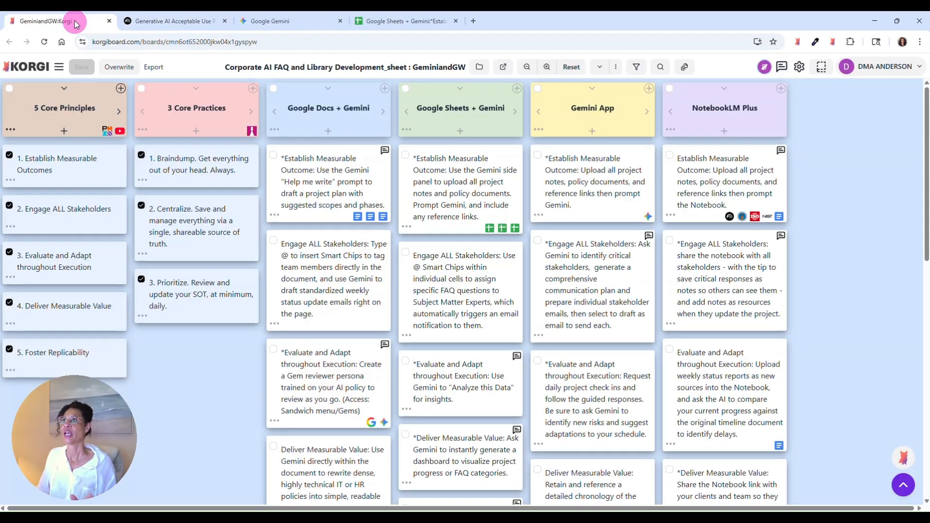
right_click(105, 138)
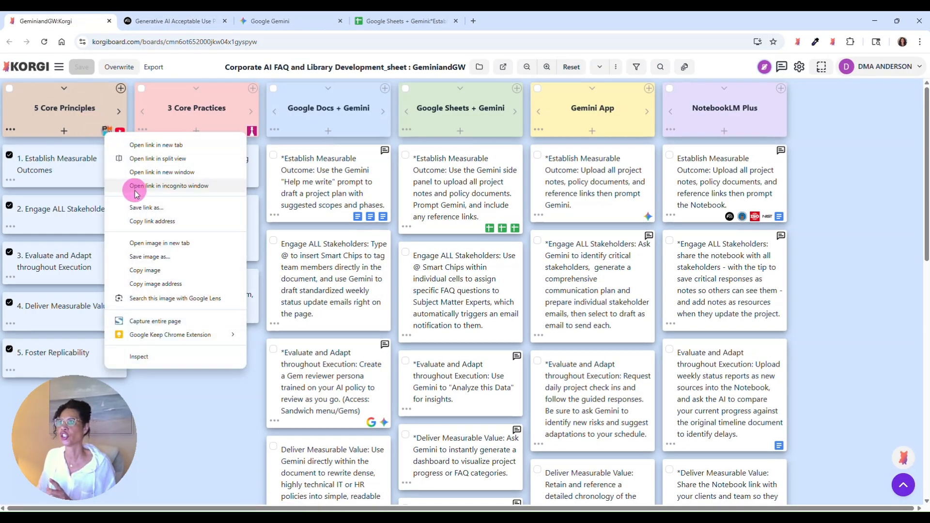
left_click(142, 216)
right_click(122, 134)
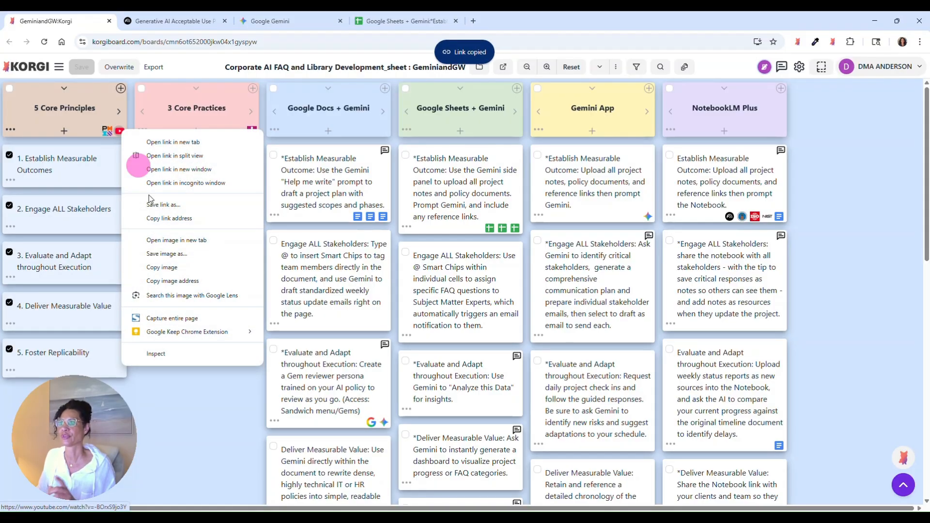
left_click(167, 213)
right_click(252, 140)
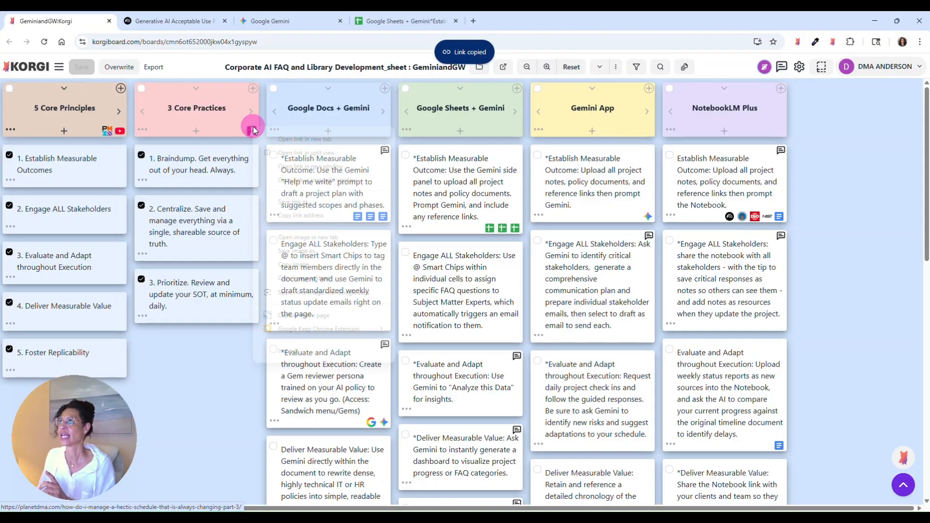
left_click(282, 210)
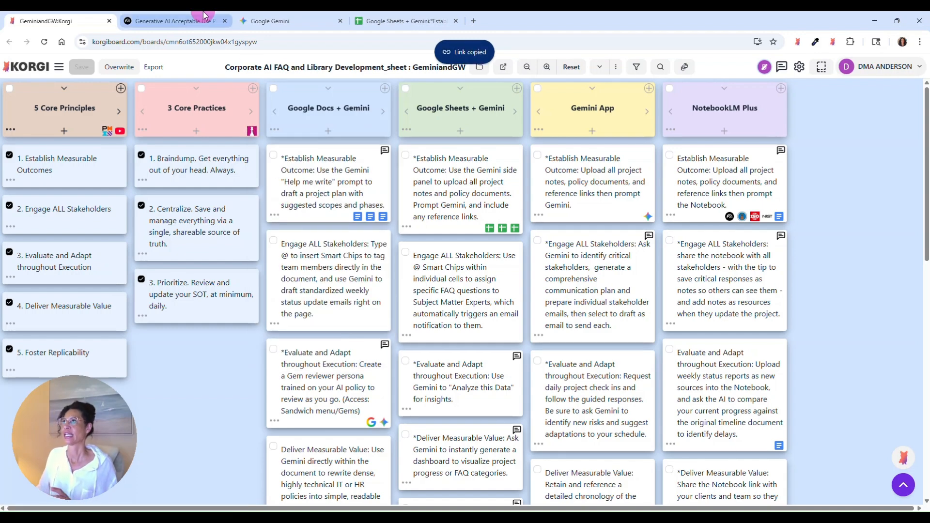
Close the Gemini chat and the Google Sheets spreadsheet, returning to the Generative AI Acceptable Use Policy notebook in NotebookLM
left_click(301, 21)
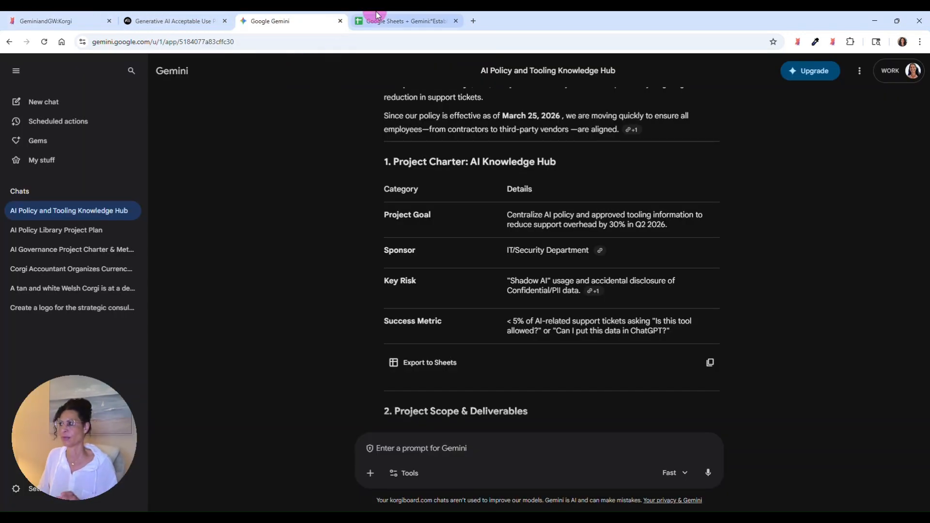
left_click(405, 21)
left_click(342, 20)
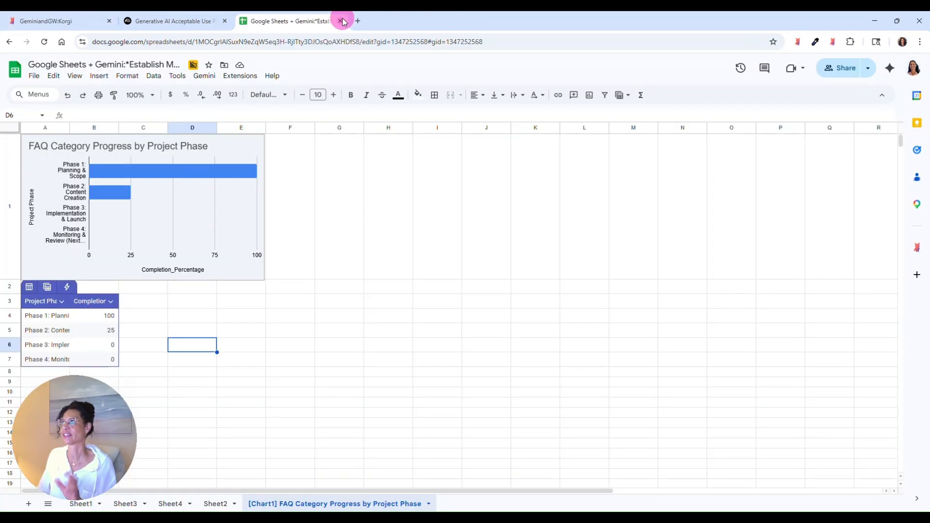
left_click(342, 21)
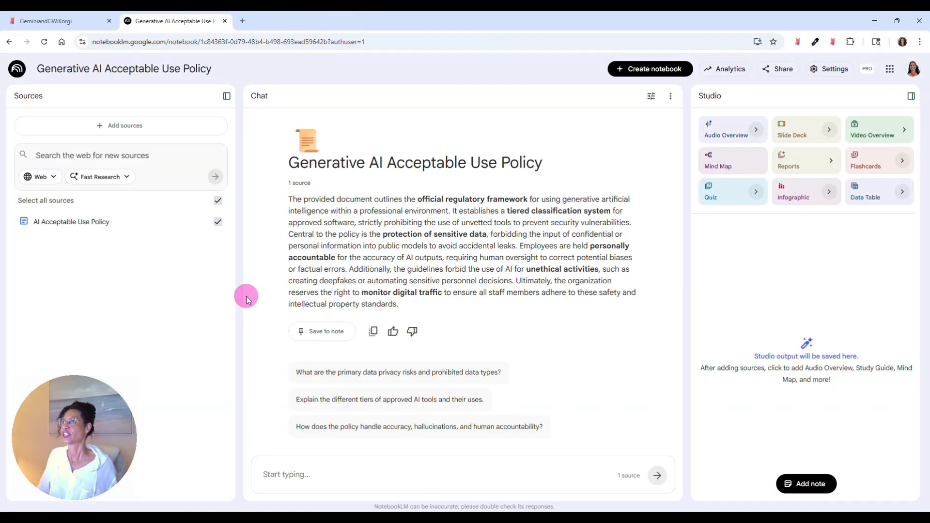
left_click(127, 125)
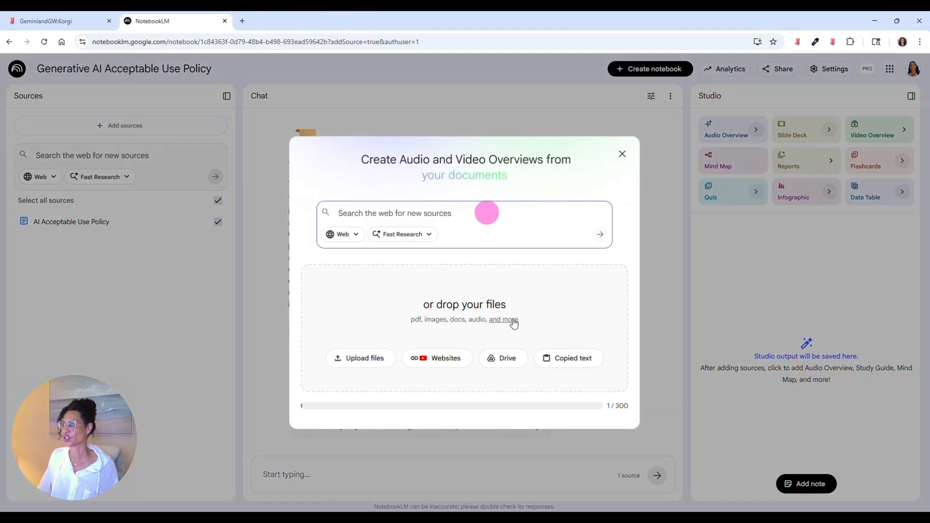
mouse_move(495, 325)
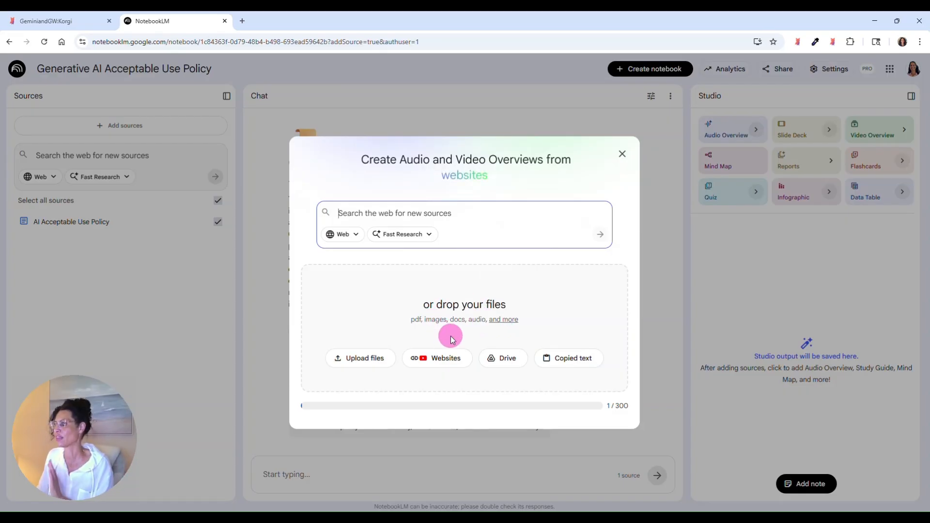
left_click(437, 358)
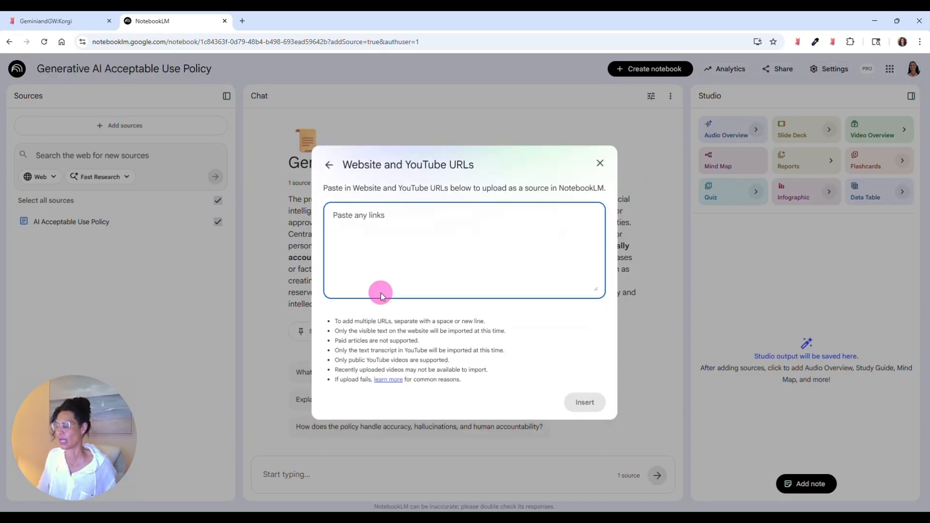
key("ctrl+v")
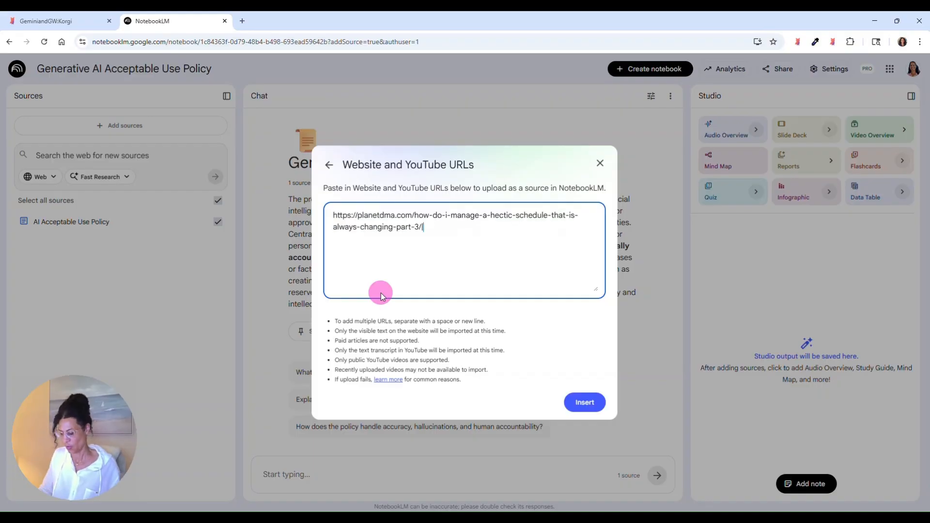
key("super+v")
left_click(460, 358)
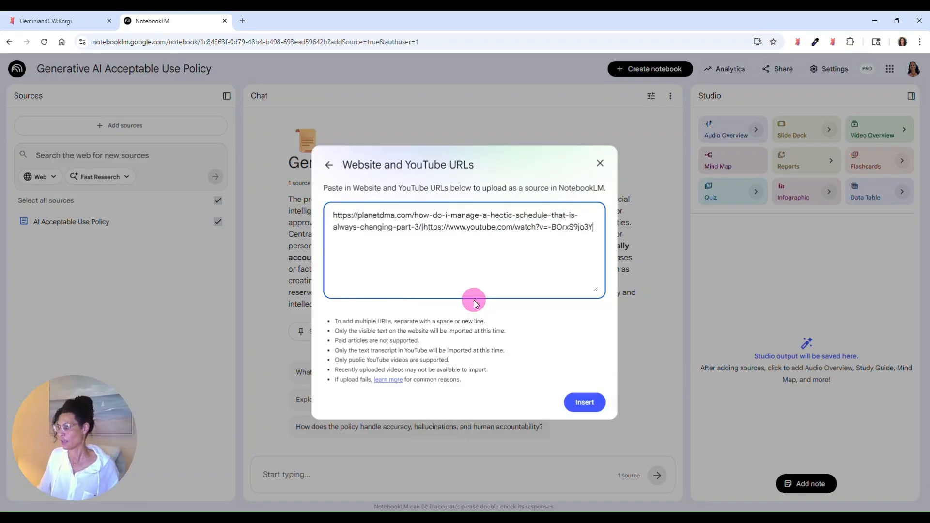
key("ctrl+z")
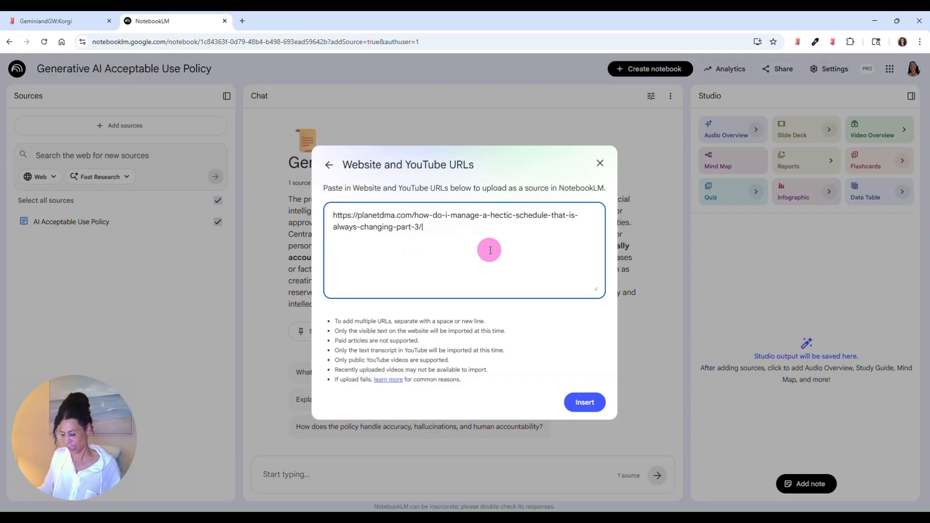
key("super+v")
key("Down")
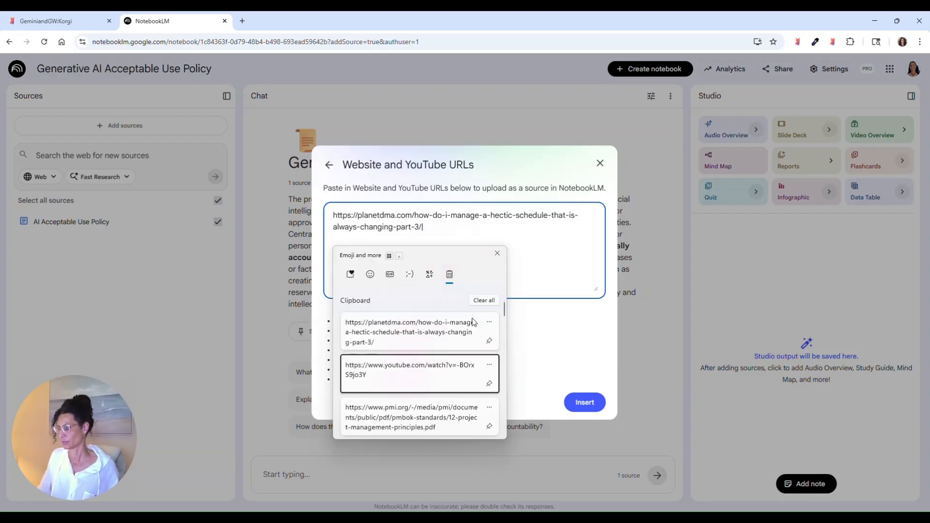
key("Return")
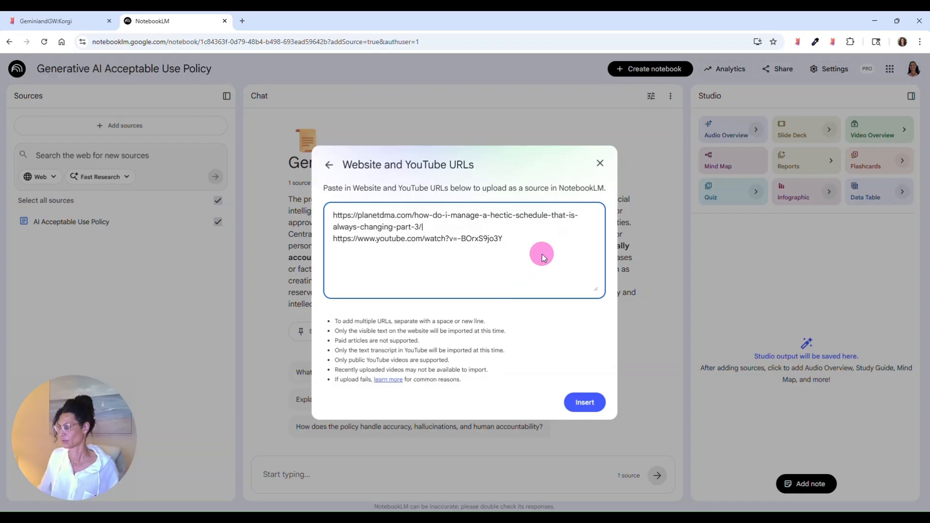
Add the copied pmi.org 12-project-management-principles.pdf link on its own line and insert all three links as notebook sources
key("super+v")
key("Down")
key("Down")
key("Return")
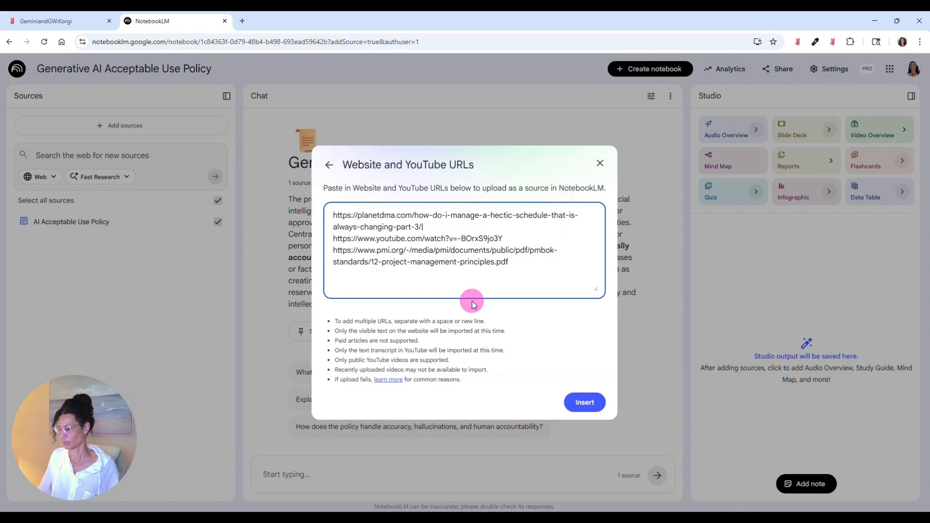
key("super+v")
scroll(432, 423, "down", 1)
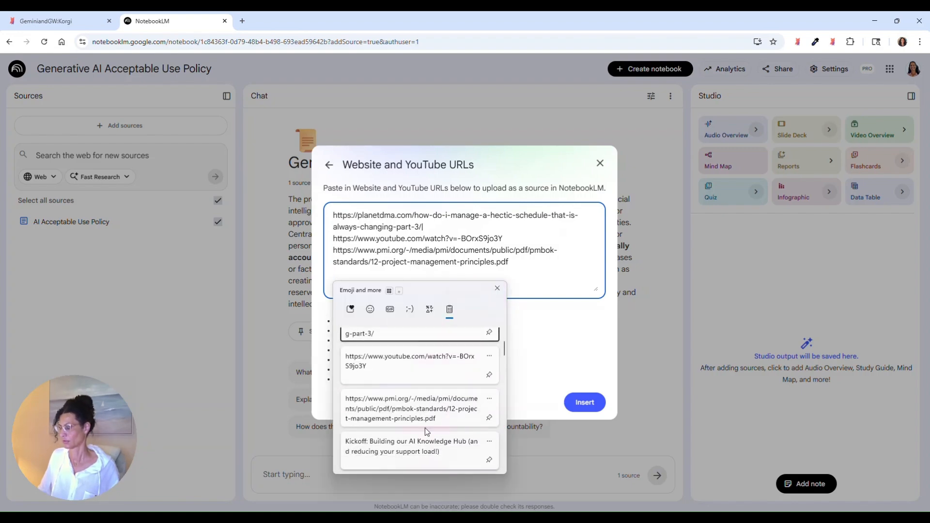
scroll(433, 398, "up", 2)
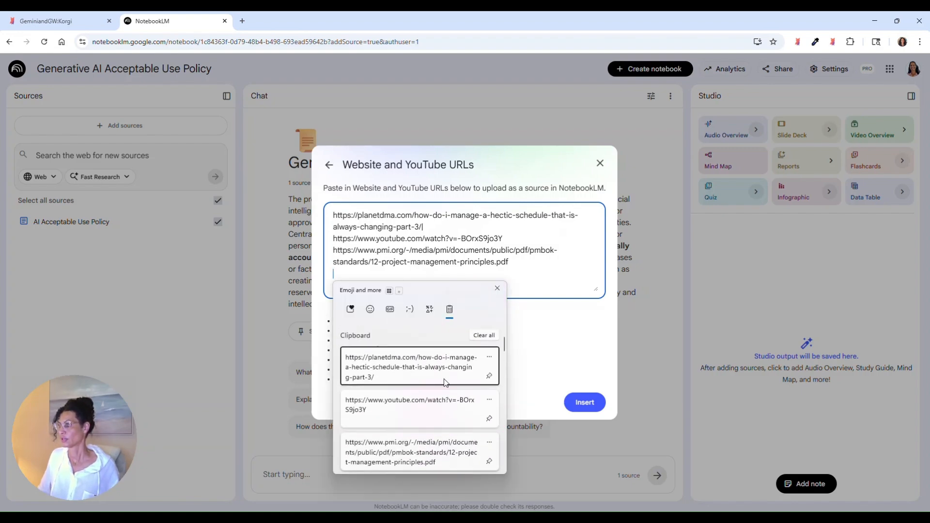
left_click(534, 283)
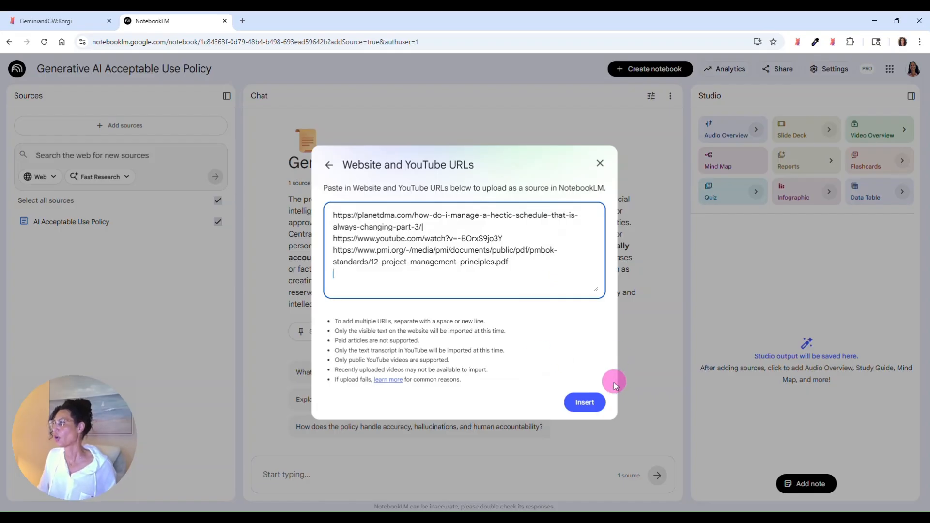
left_click(583, 403)
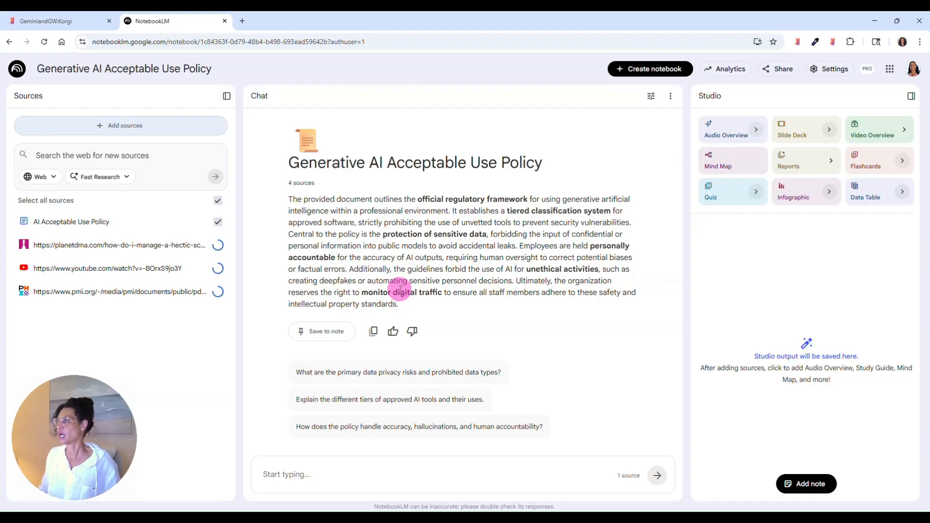
Submit the copied Google Workspace administrator prompt in the notebook chat, requesting a policy-compliant project charter, scopes, timeline and draft FAQs
left_click(308, 465)
key("super+v")
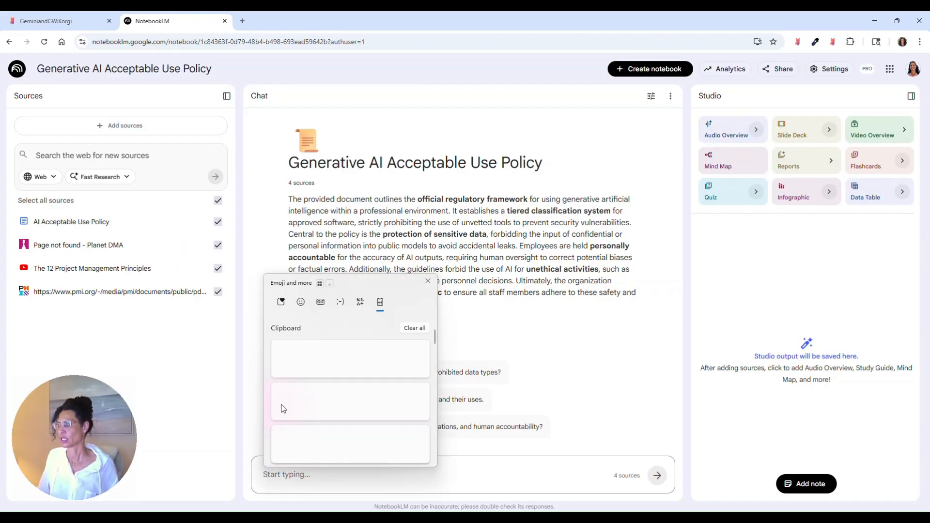
scroll(347, 344, "down", 5)
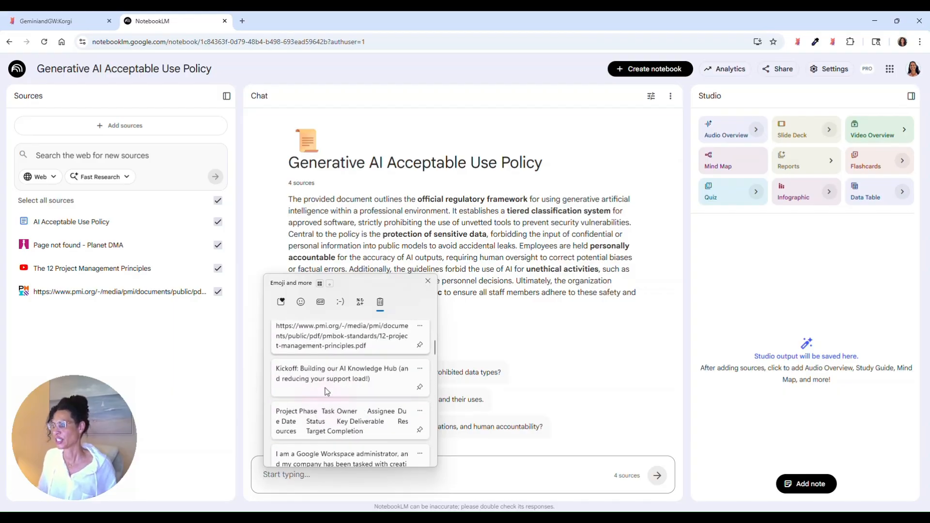
left_click(331, 402)
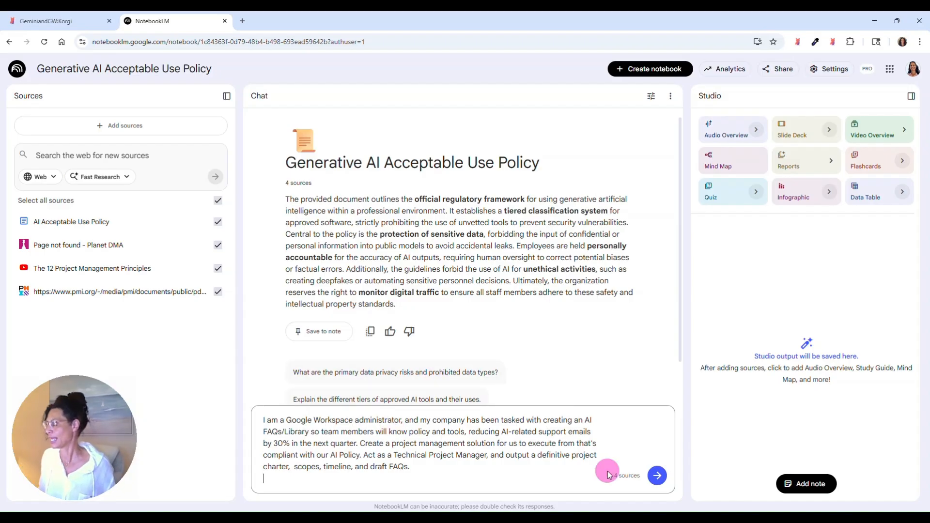
left_click(657, 477)
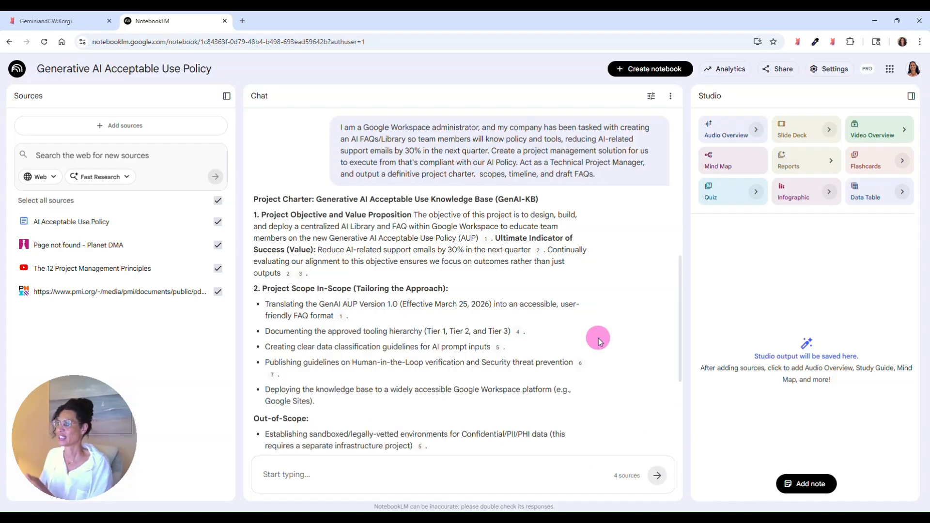
Review the generated project charter, scope, timeline and draft FAQs, and check the source passage behind citation 2 in the project objective
scroll(432, 240, "down", 2)
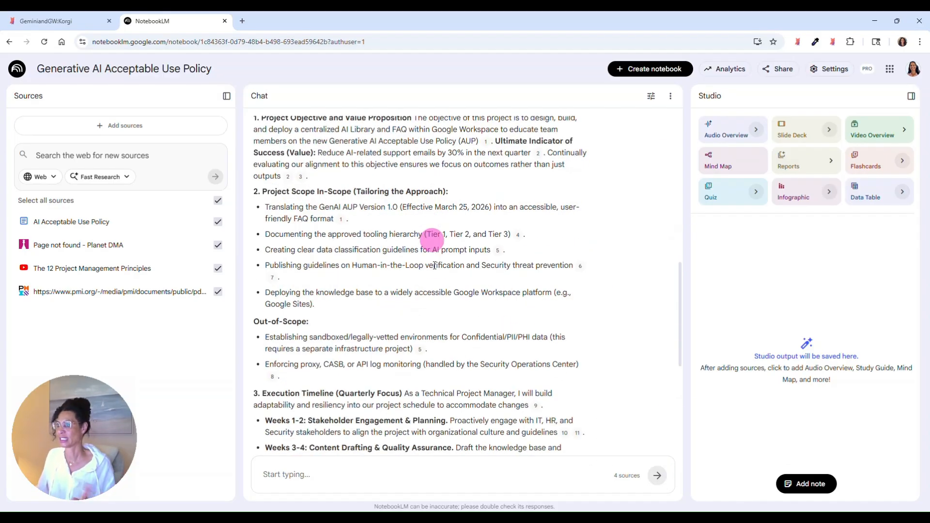
scroll(434, 256, "down", 4)
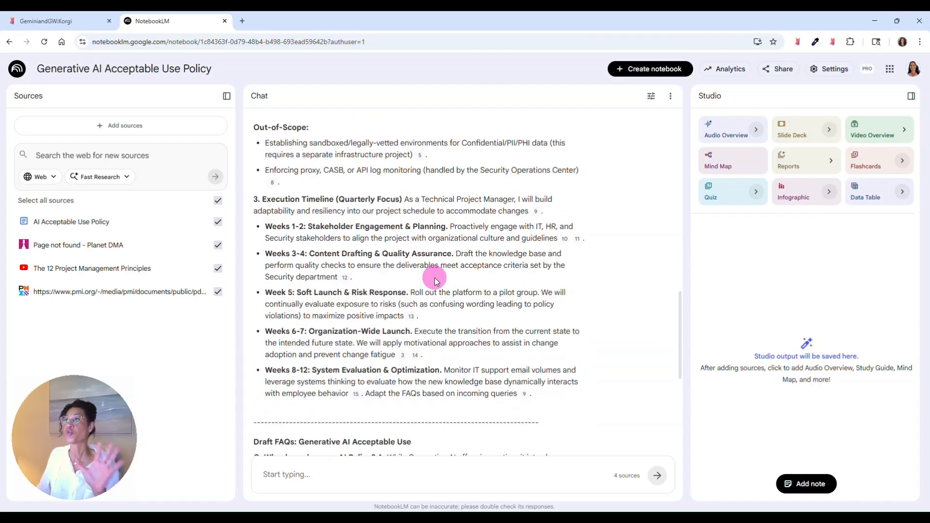
scroll(435, 276, "down", 8)
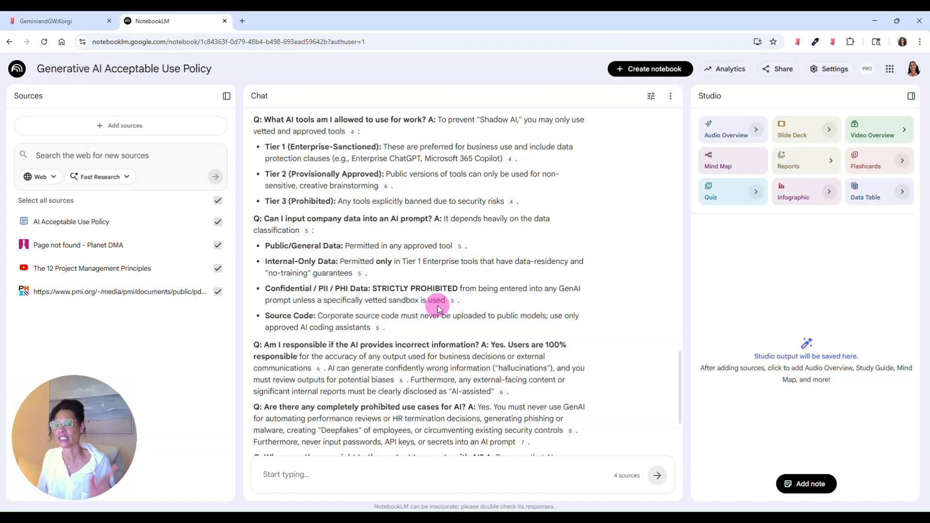
scroll(438, 281, "down", 4)
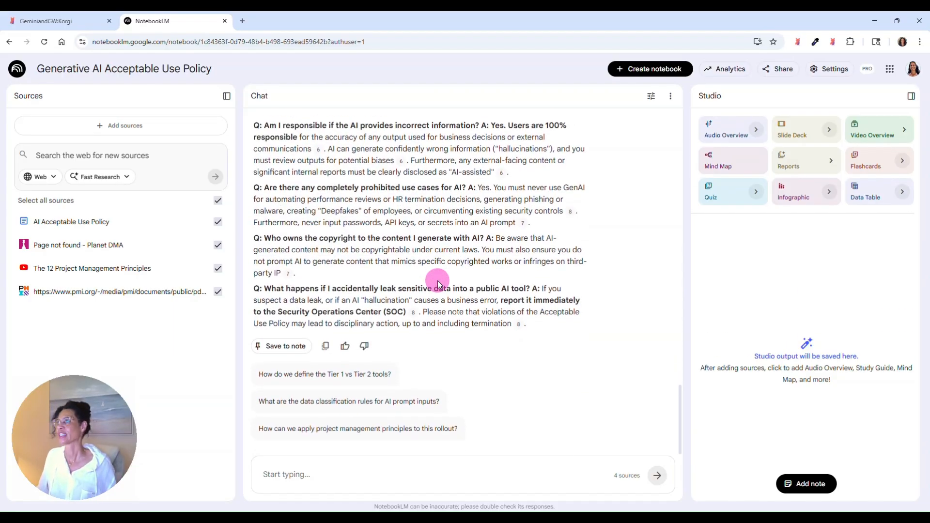
scroll(438, 280, "up", 10)
scroll(432, 278, "up", 9)
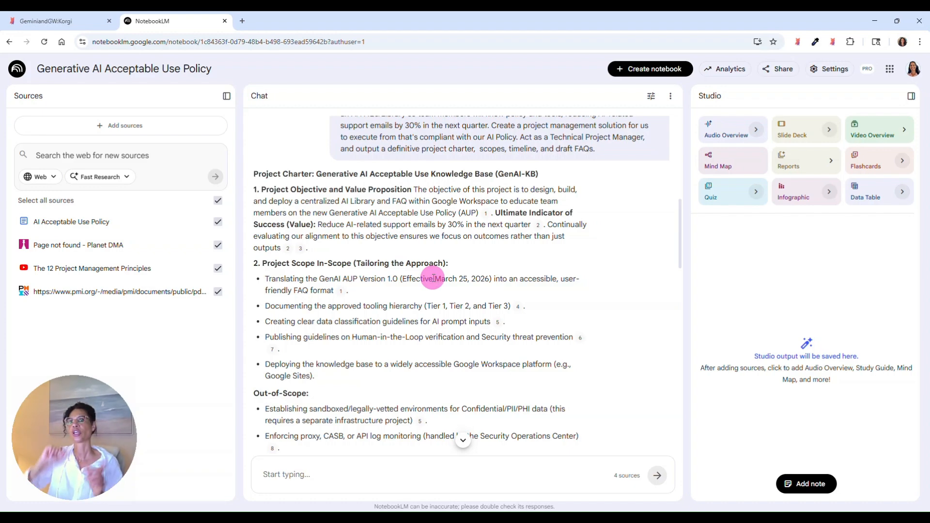
scroll(450, 298, "up", 2)
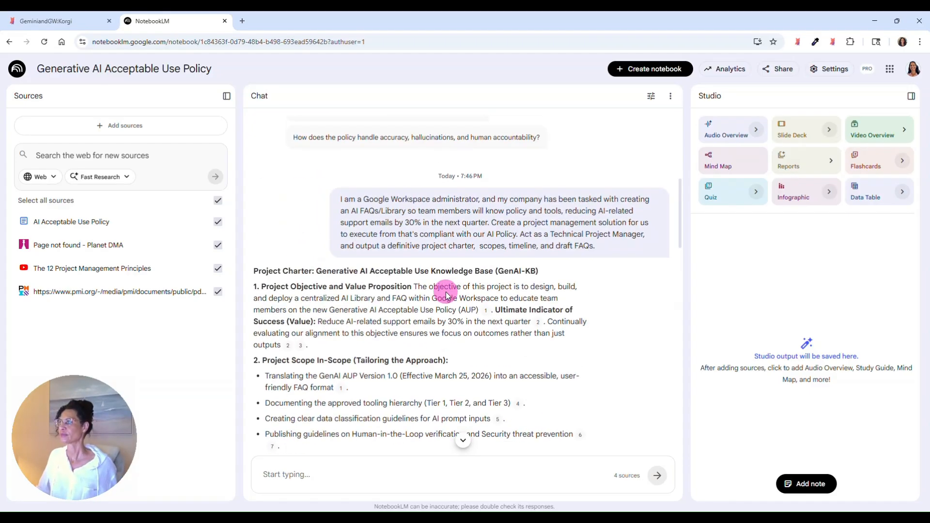
mouse_move(296, 345)
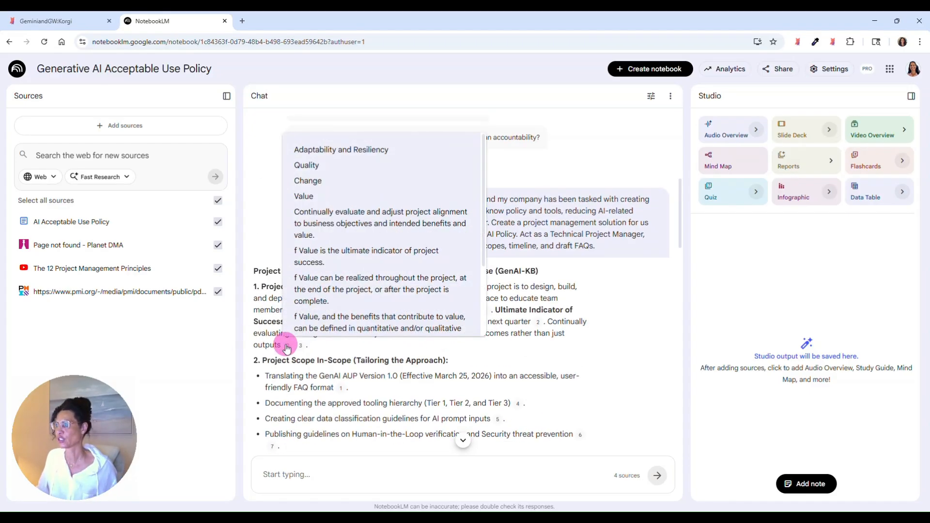
scroll(341, 298, "down", 2)
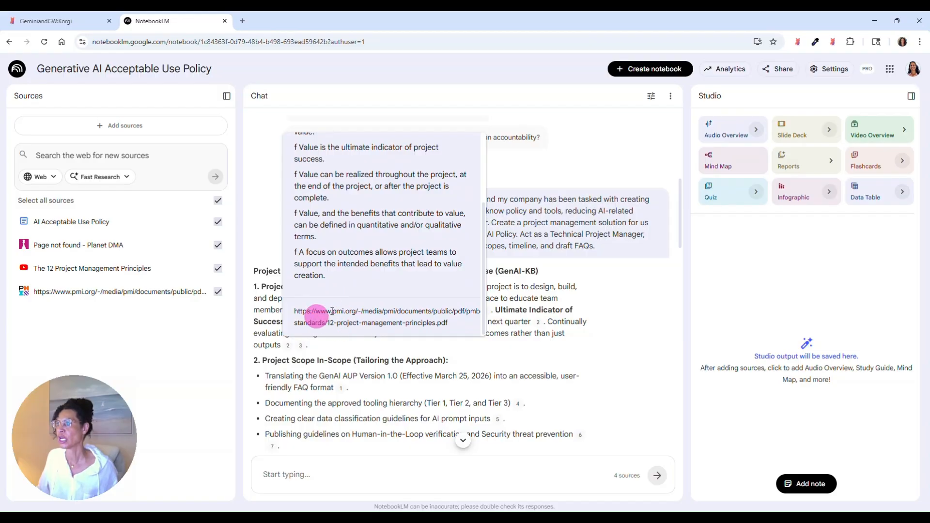
scroll(455, 248, "down", 5)
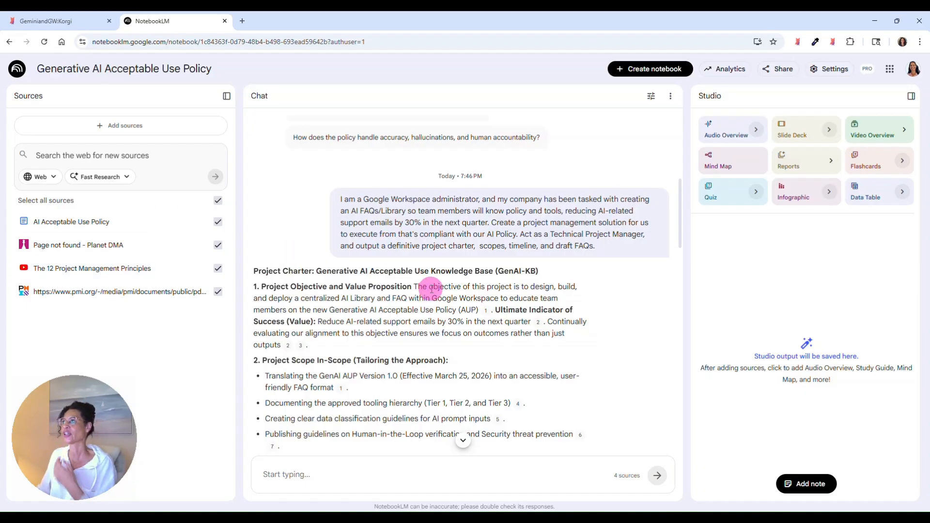
Save the full project charter and draft FAQs response as a note in the notebook
scroll(430, 293, "down", 10)
scroll(432, 290, "down", 10)
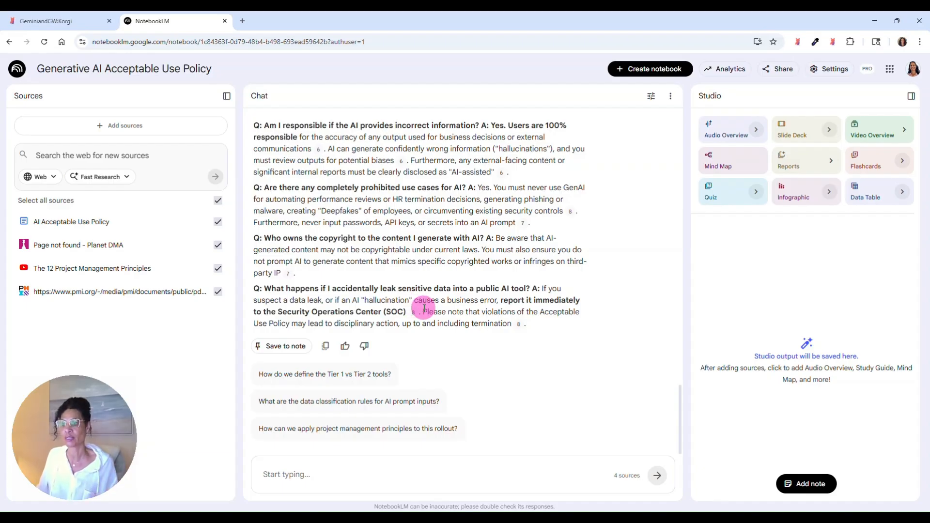
left_click(271, 346)
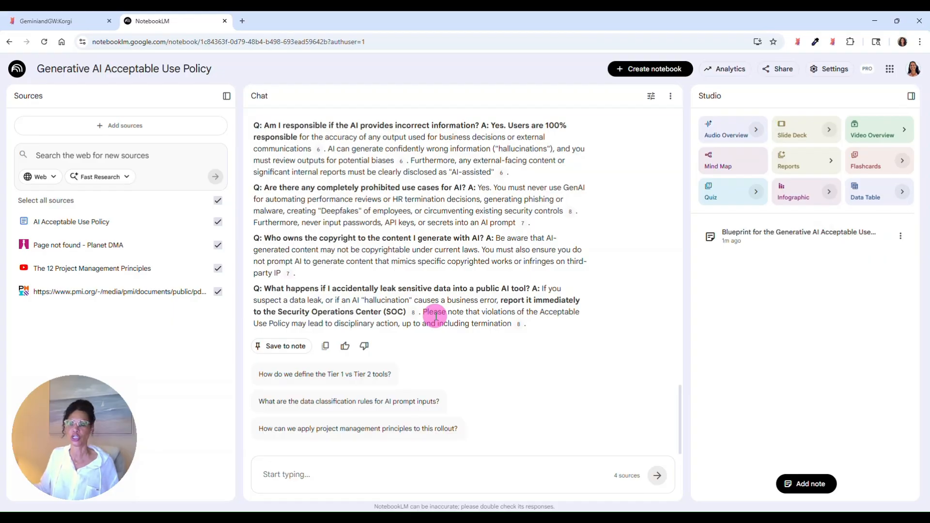
View the saved Generative AI Acceptable Use Knowledge Base blueprint note, return to the Studio overview, and convert the note to a source
left_click(775, 247)
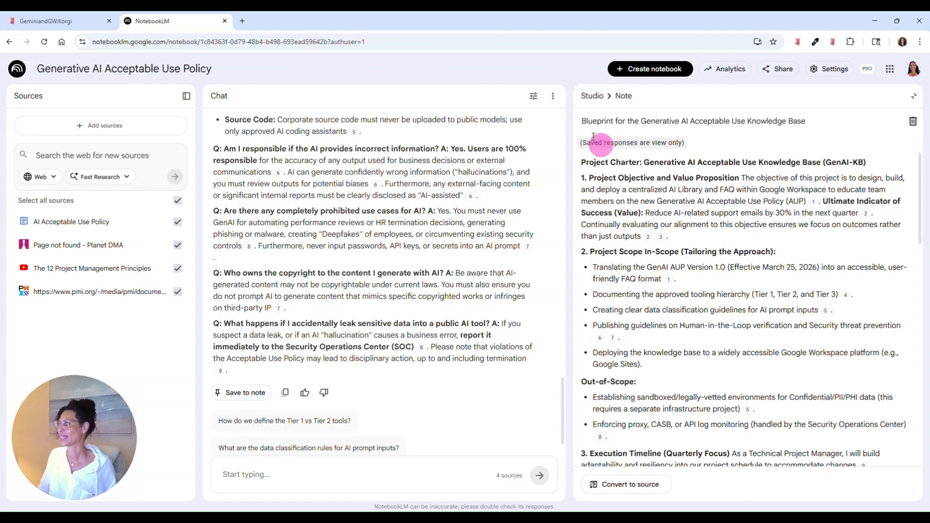
left_click(589, 96)
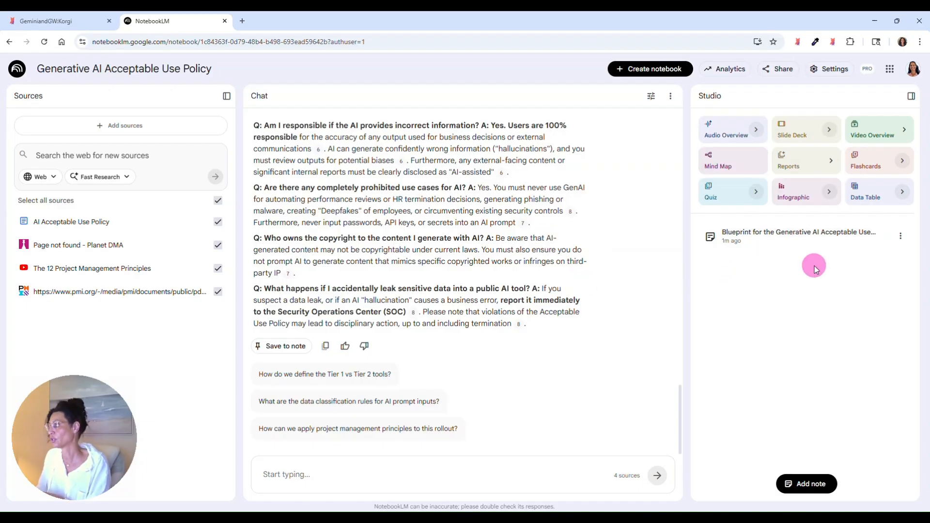
left_click(901, 237)
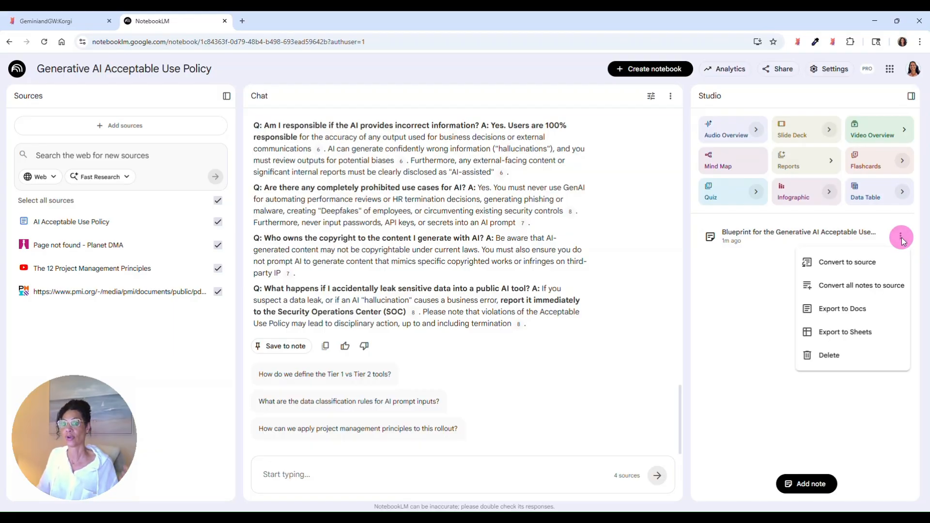
left_click(834, 262)
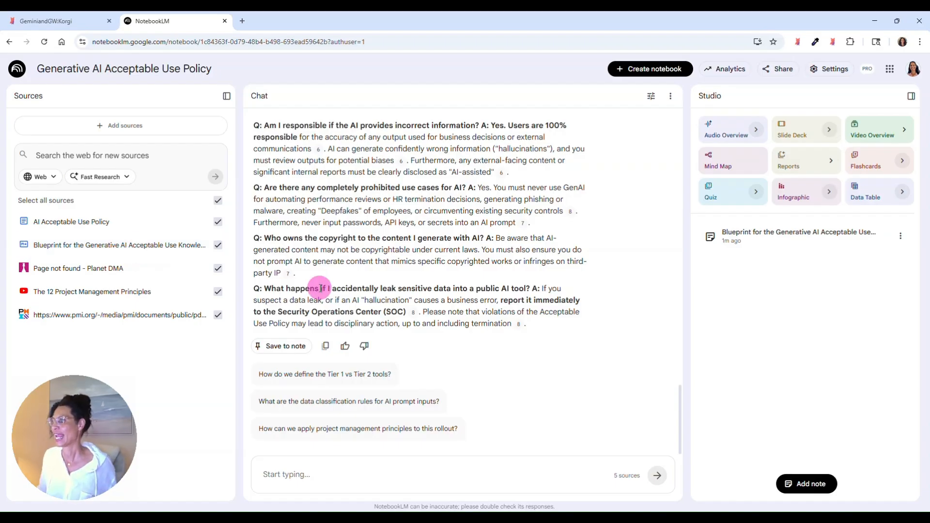
Read through the chat response again from the original prompt and project charter down to the quarterly execution timeline
scroll(493, 283, "up", 15)
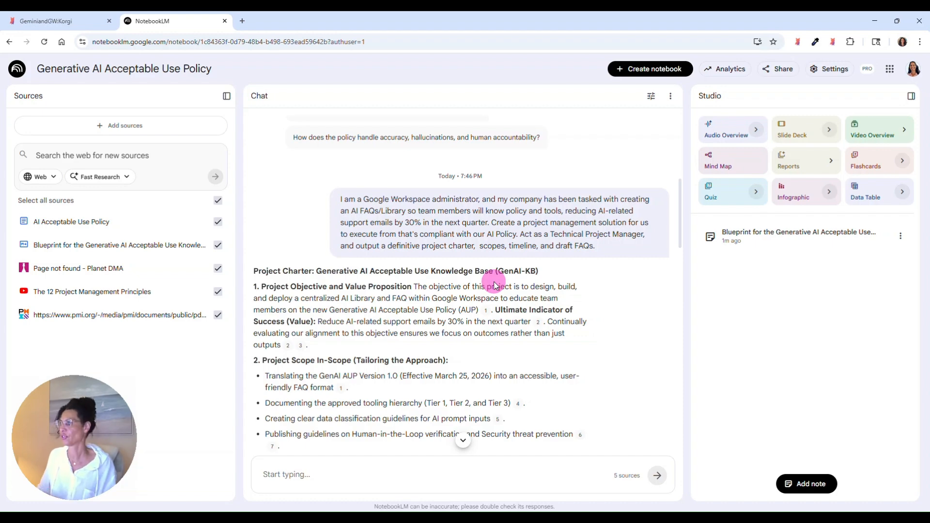
scroll(494, 286, "down", 2)
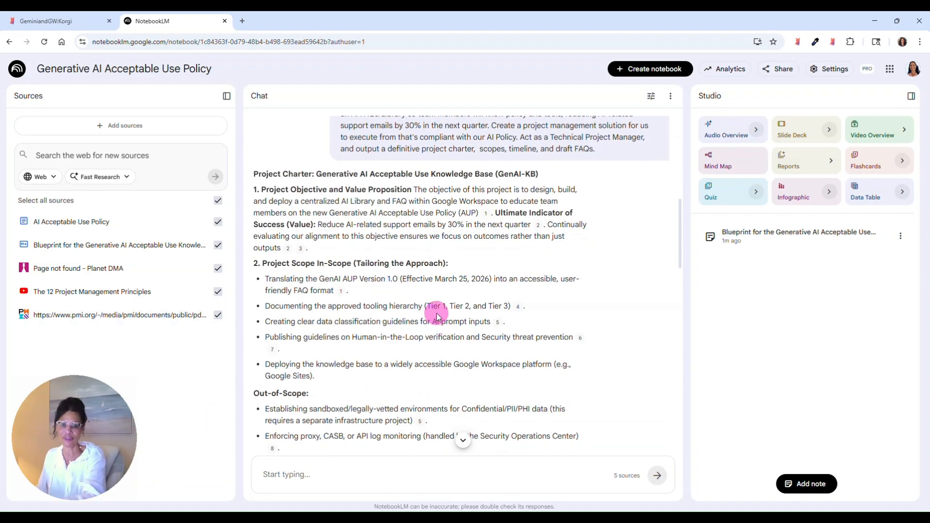
scroll(423, 281, "down", 4)
scroll(419, 273, "down", 2)
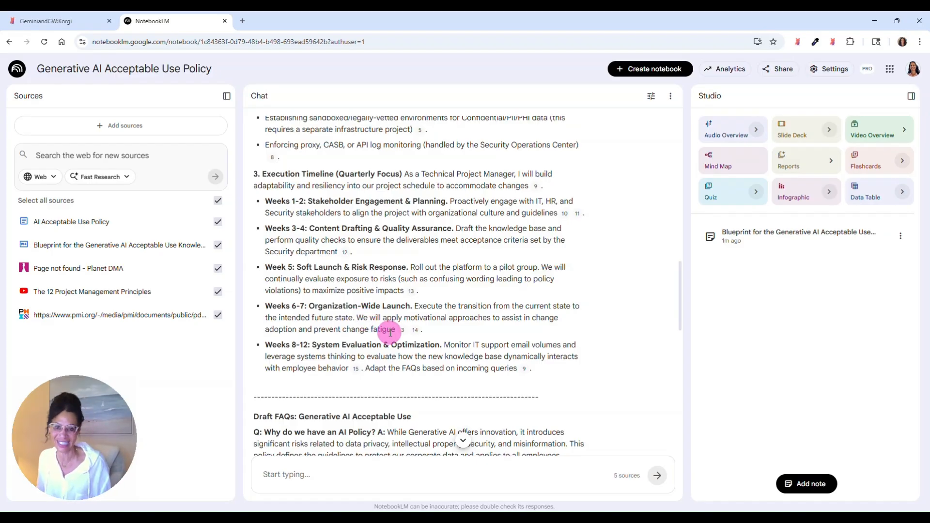
Look over the draft FAQs in the chat, and switch to the Korgi board to read through the NotebookLM Plus cards
scroll(391, 333, "down", 3)
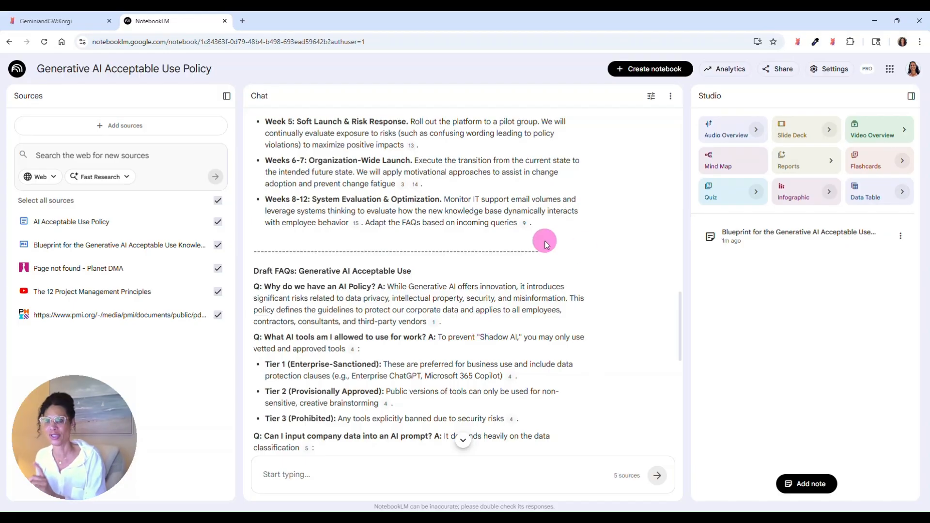
left_click(30, 19)
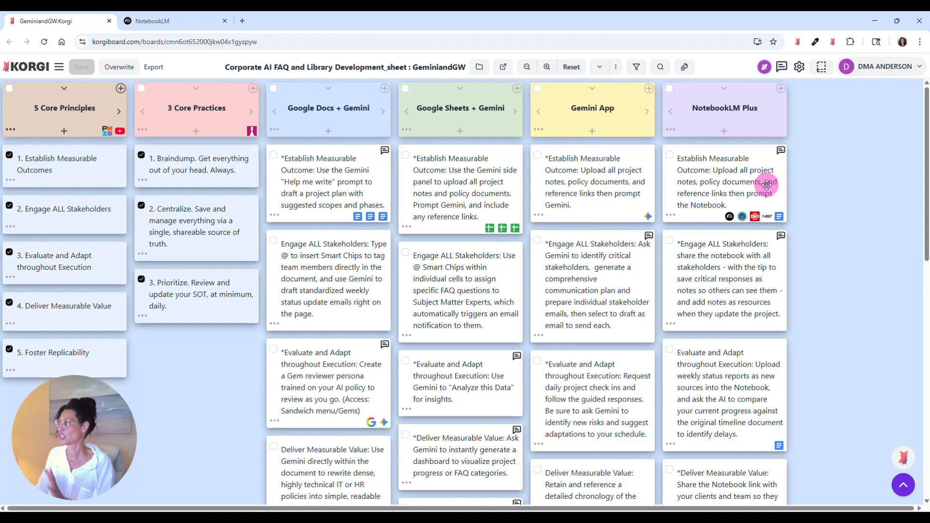
scroll(767, 184, "down", 2)
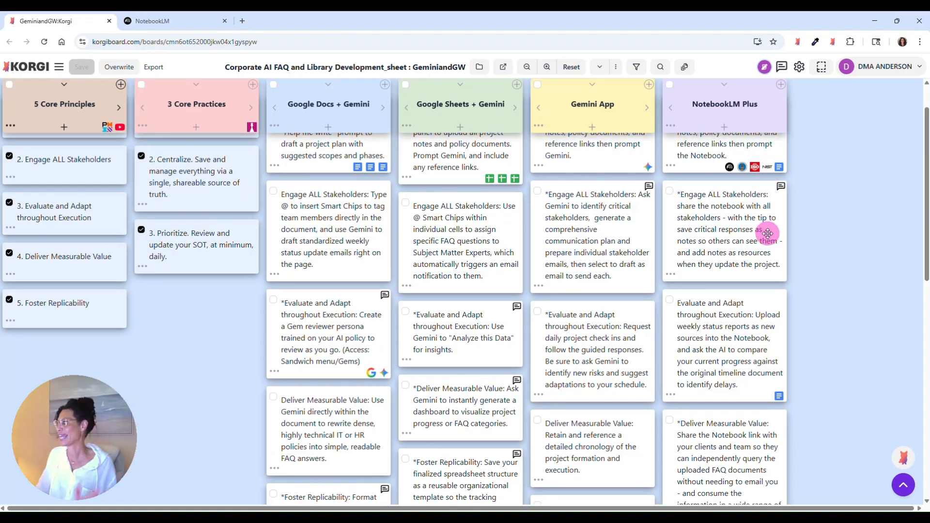
scroll(764, 230, "down", 1)
scroll(771, 255, "up", 2)
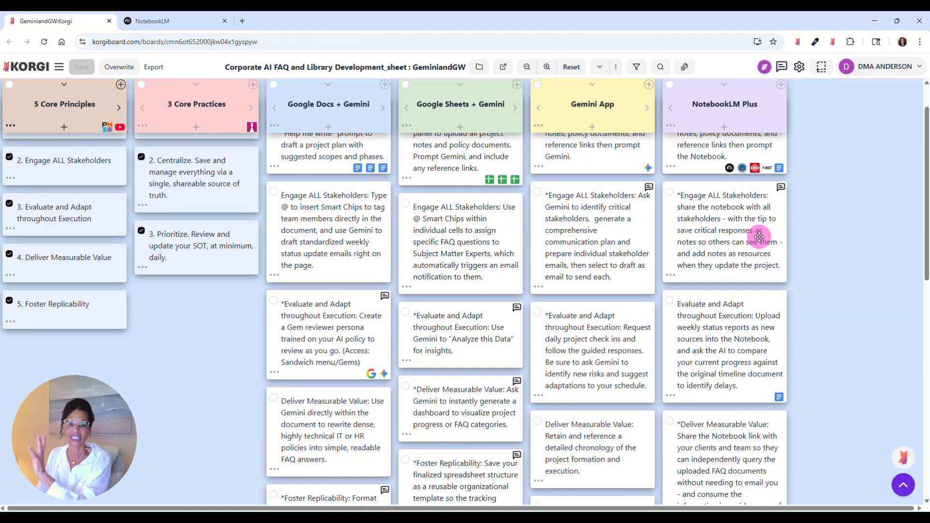
scroll(744, 266, "down", 2)
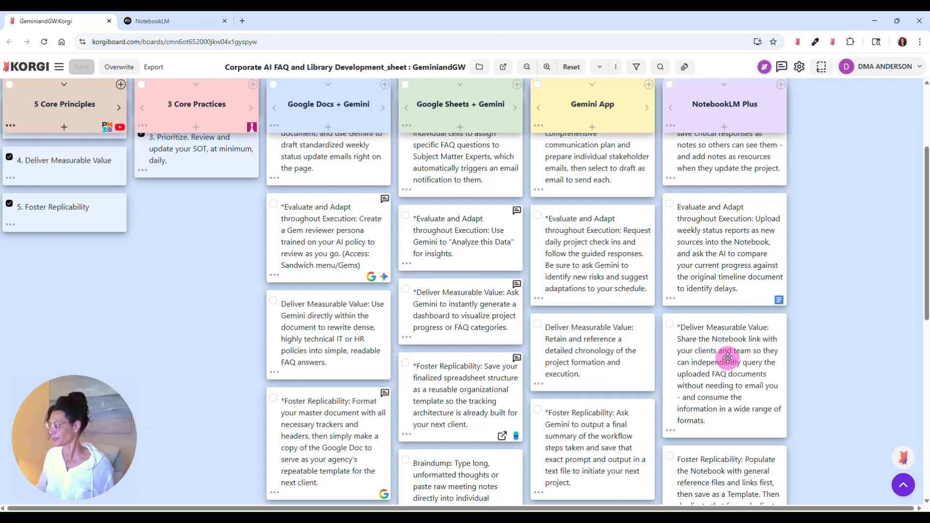
scroll(724, 357, "down", 1)
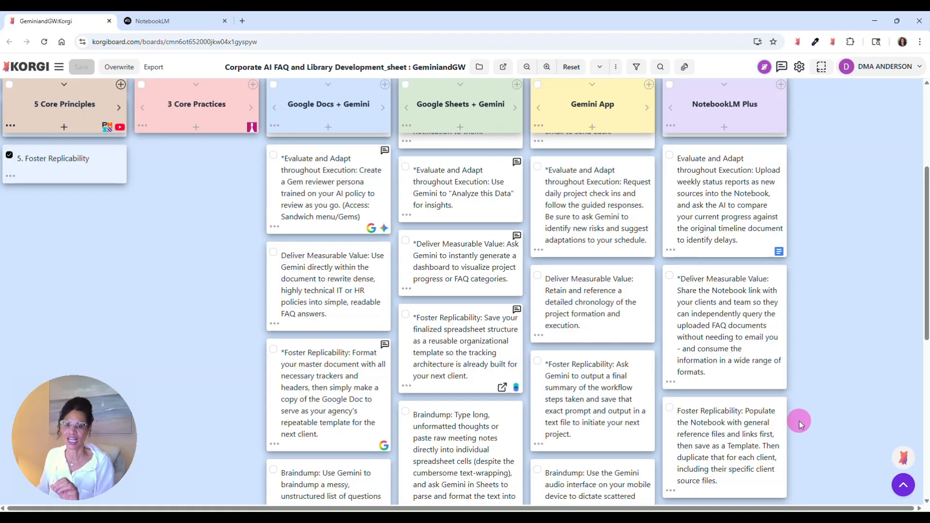
Return to the NotebookLM notebook and reread the original prompt and the project charter's objective and scope in the chat
left_click(171, 22)
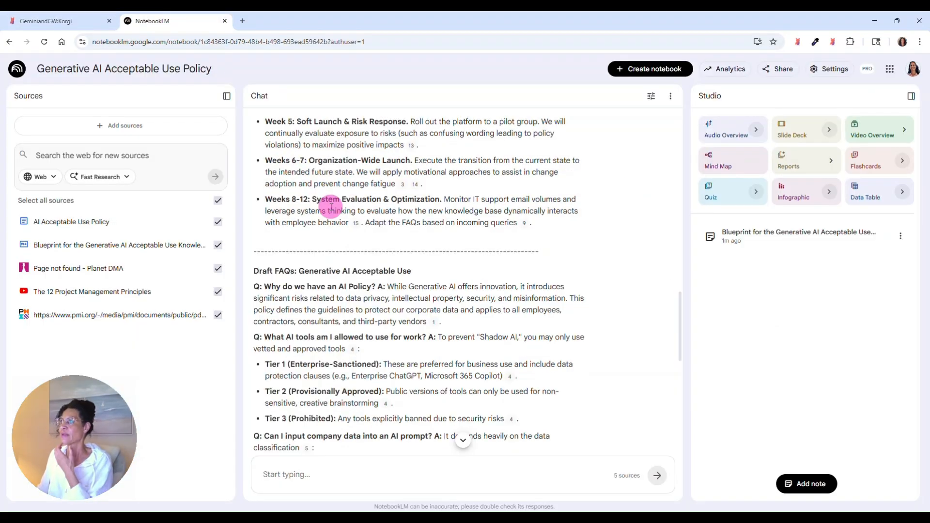
scroll(449, 281, "up", 15)
scroll(448, 281, "down", 7)
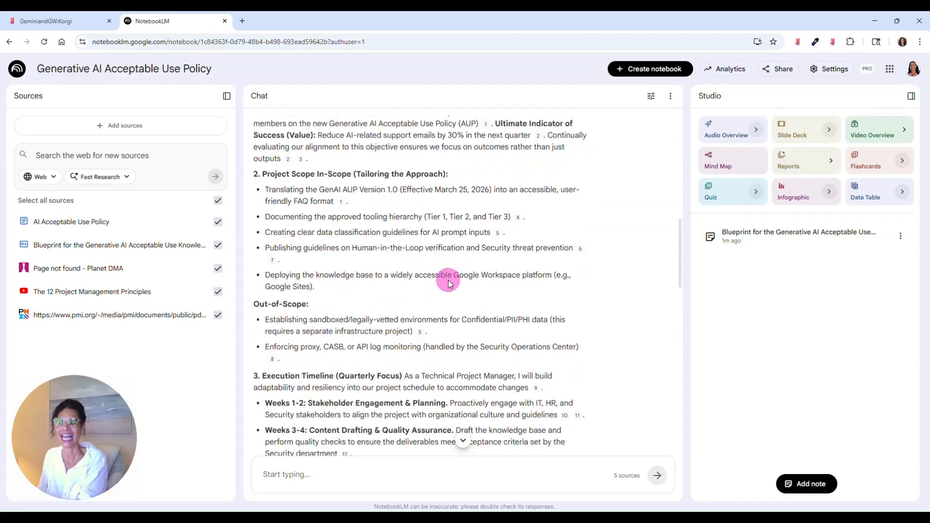
scroll(494, 291, "up", 7)
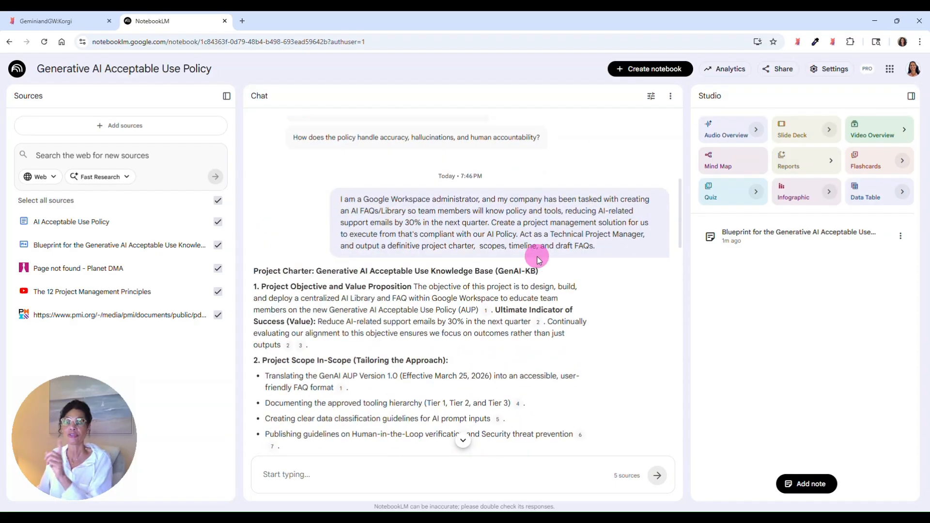
scroll(537, 260, "up", 3)
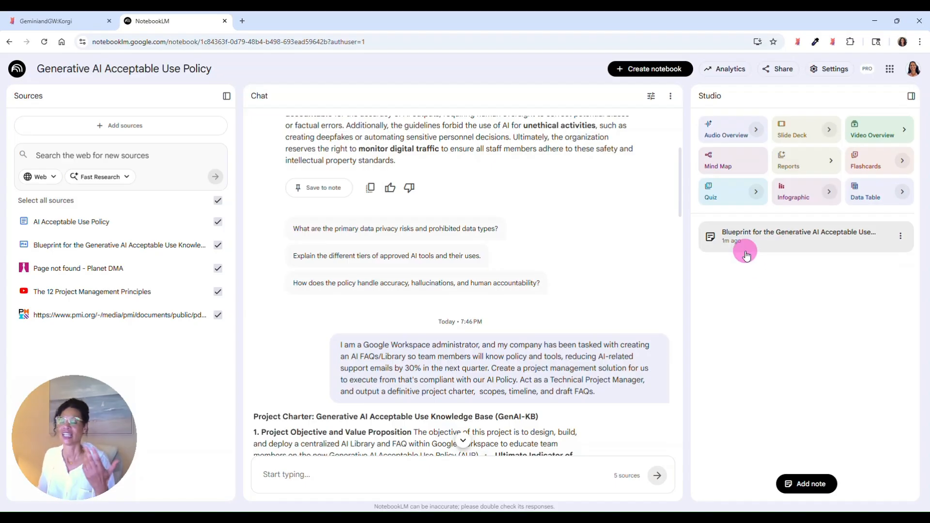
Write the quiz topic "Create a quiz from our sample faqs", copy it, and close the quiz settings to check the draft FAQs
left_click(754, 193)
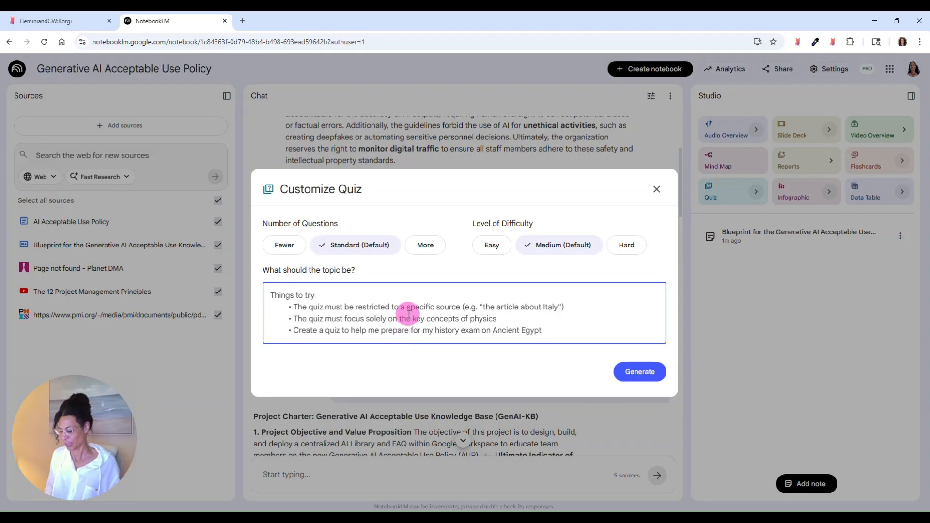
type("Create a q")
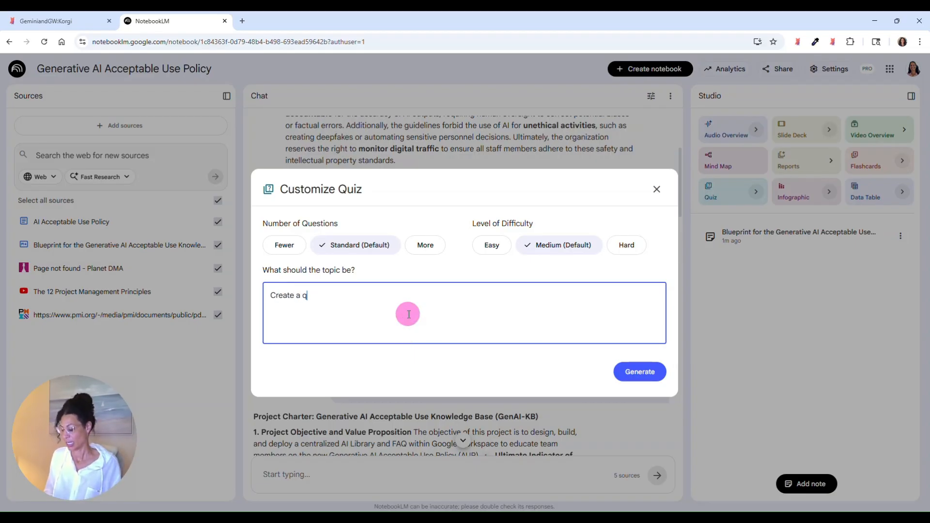
type("uiz from our sa")
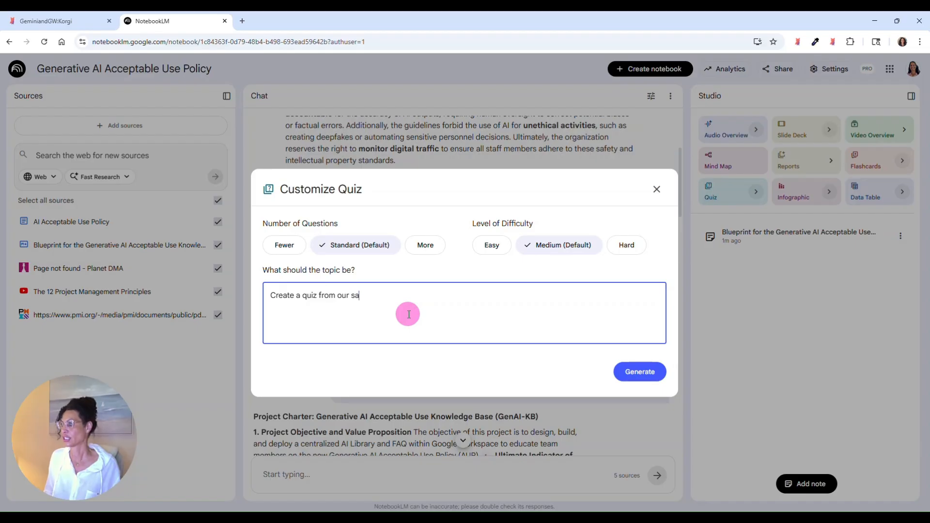
type("mple faqs")
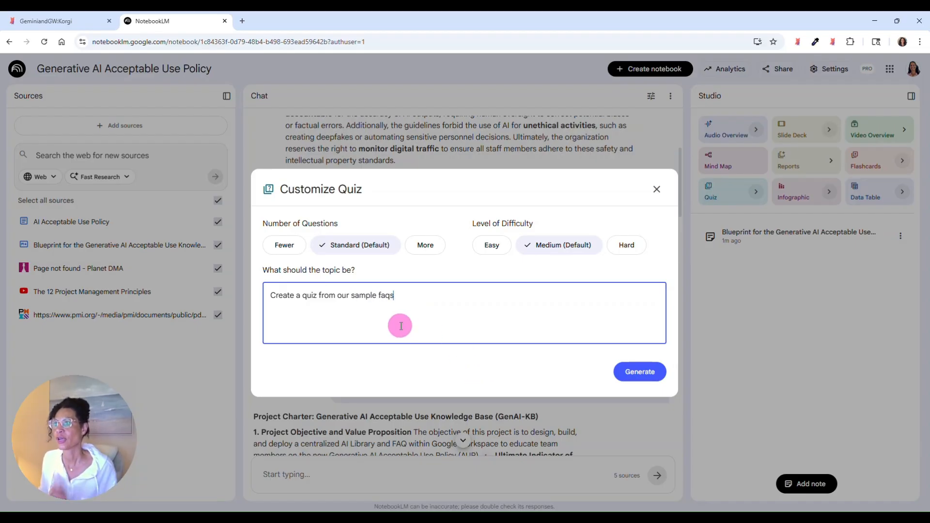
triple_click(392, 293)
key("ctrl+c")
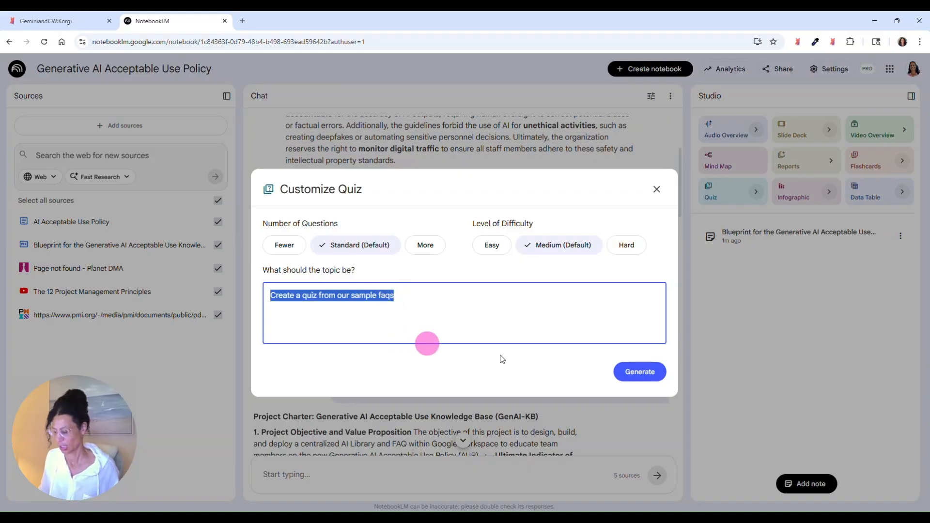
left_click(656, 189)
scroll(444, 281, "down", 10)
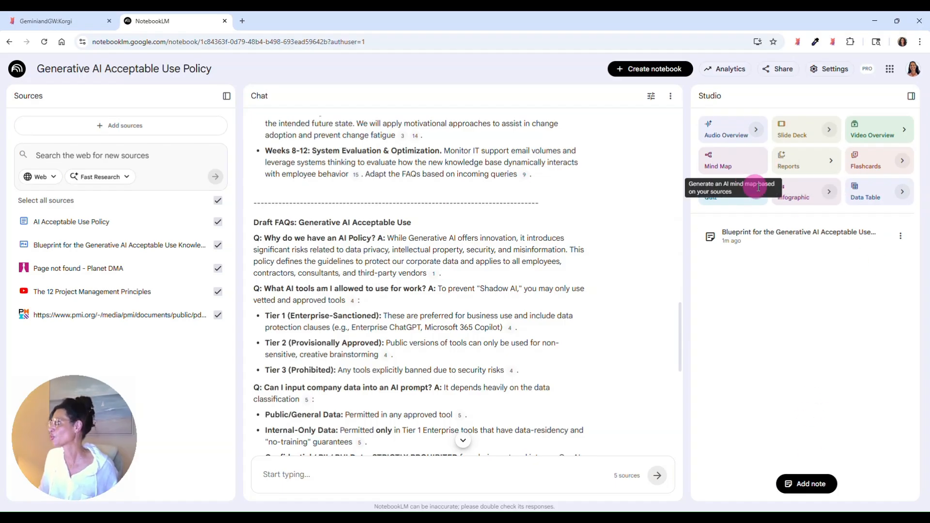
Generate a quiz from the copied topic "Create a quiz from our sample faqs" with the standard number of questions and medium difficulty
left_click(749, 204)
left_click(457, 307)
key("ctrl+v")
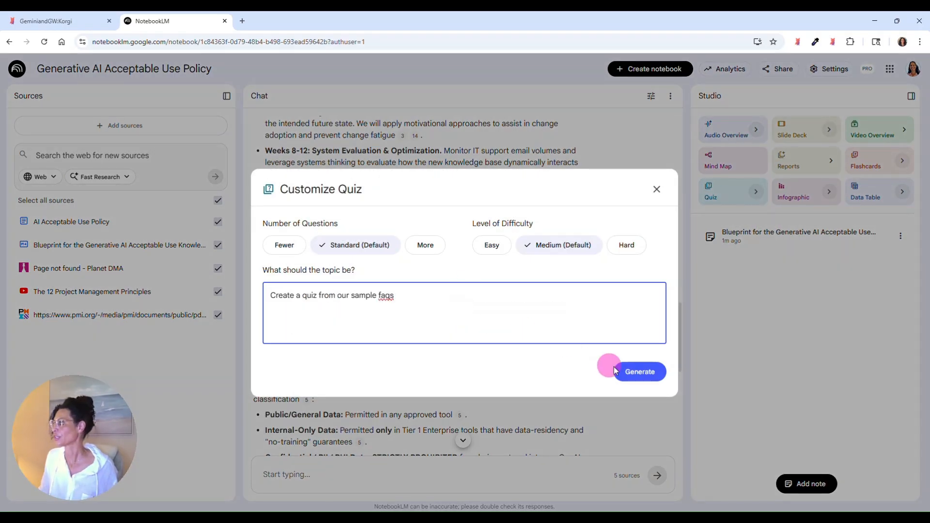
left_click(640, 373)
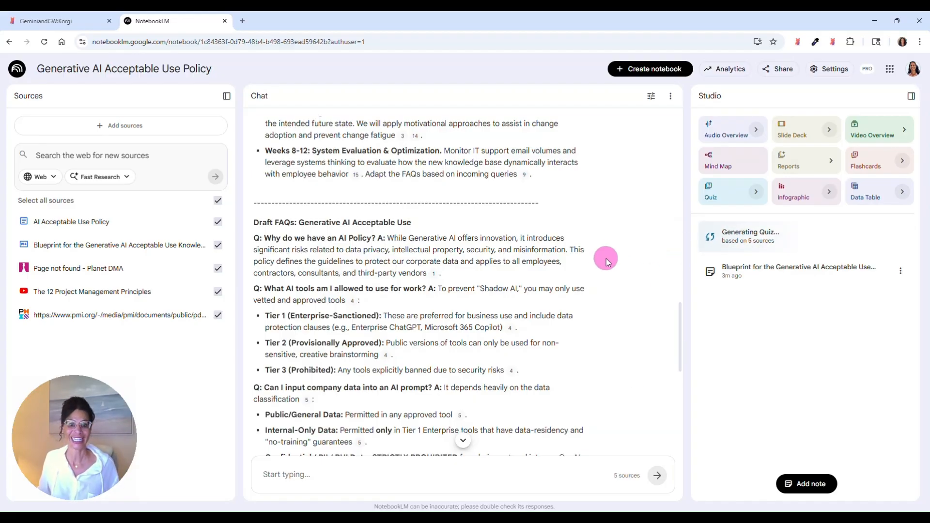
Review the core principles, core practices and tool cards on the Korgi board, and return to the NotebookLM notebook
left_click(39, 20)
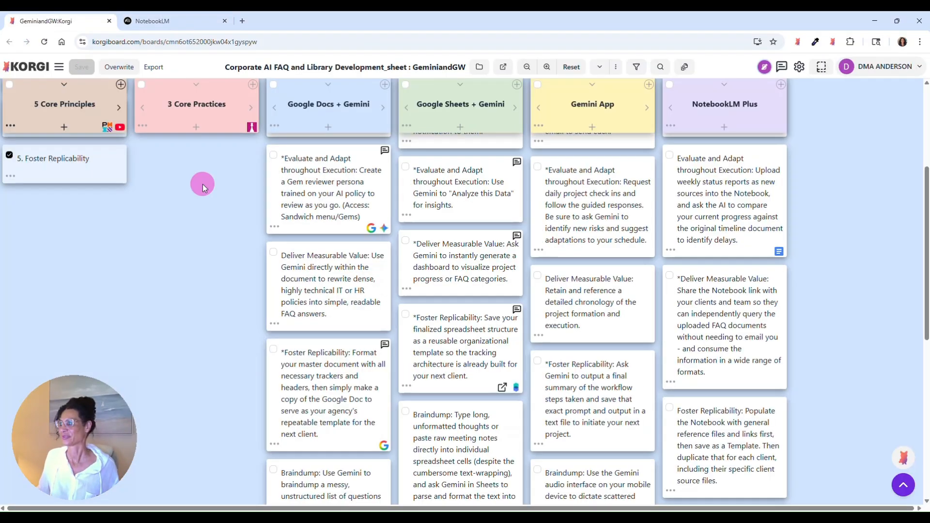
scroll(484, 203, "up", 4)
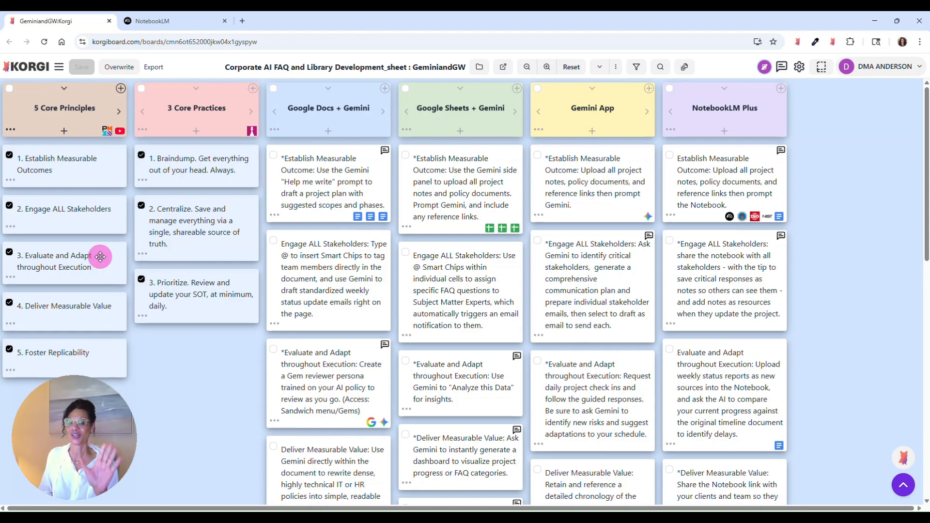
key("ctrl+Tab")
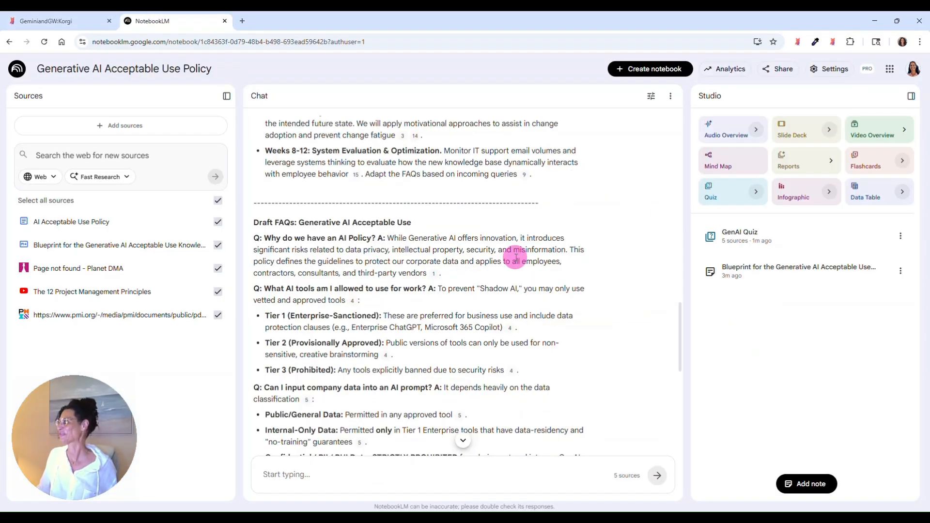
Open the GenAI Quiz, answer the first question with Tier 2 (Provisionally Approved), read the feedback, and return to the Studio overview
left_click(736, 249)
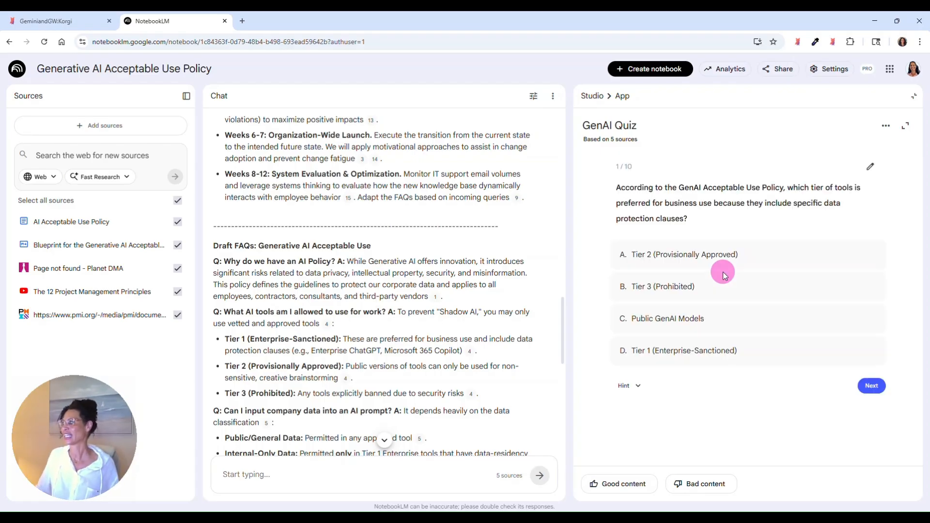
left_click(679, 255)
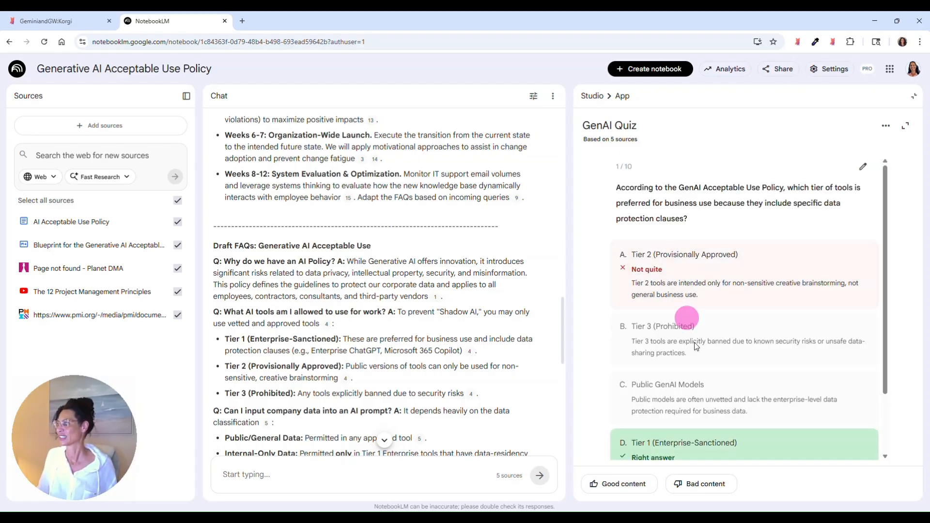
scroll(714, 437, "down", 2)
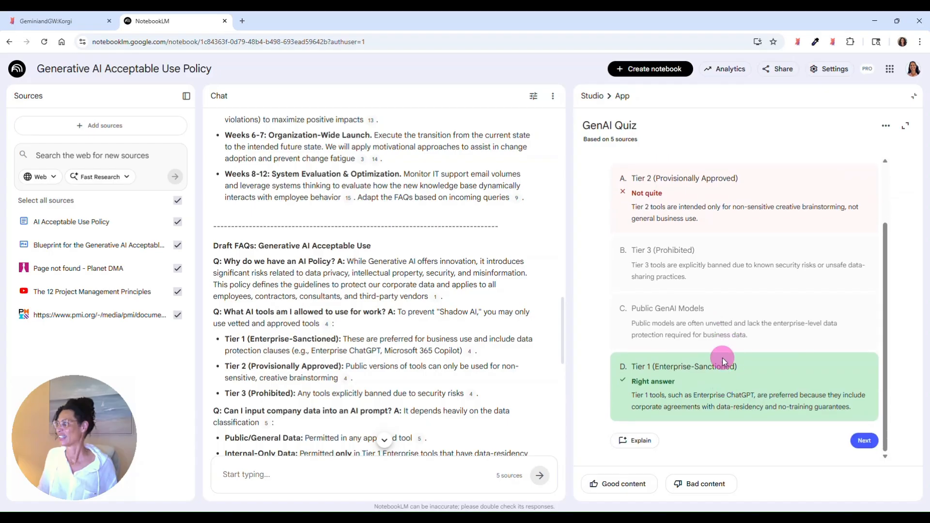
scroll(685, 379, "up", 2)
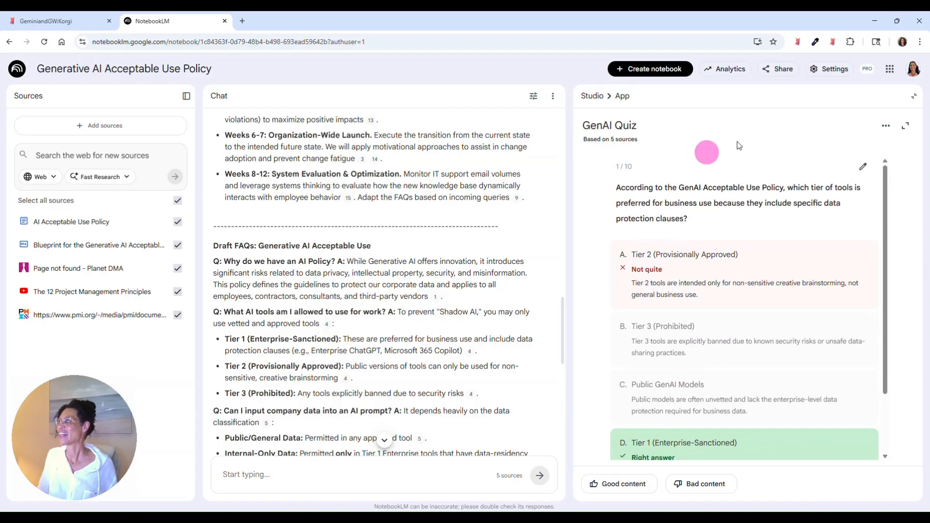
left_click(914, 96)
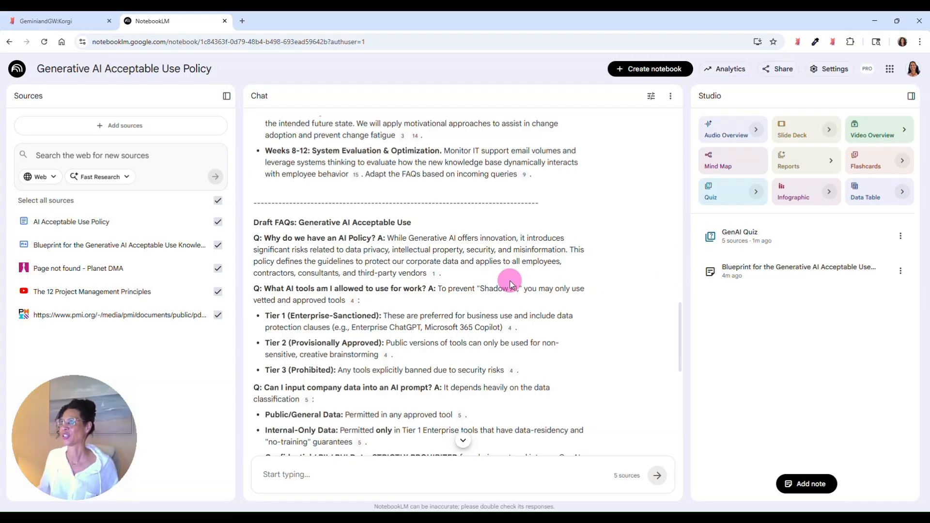
Close the NotebookLM notebook and look over the Korgi board's export options without exporting
left_click(225, 21)
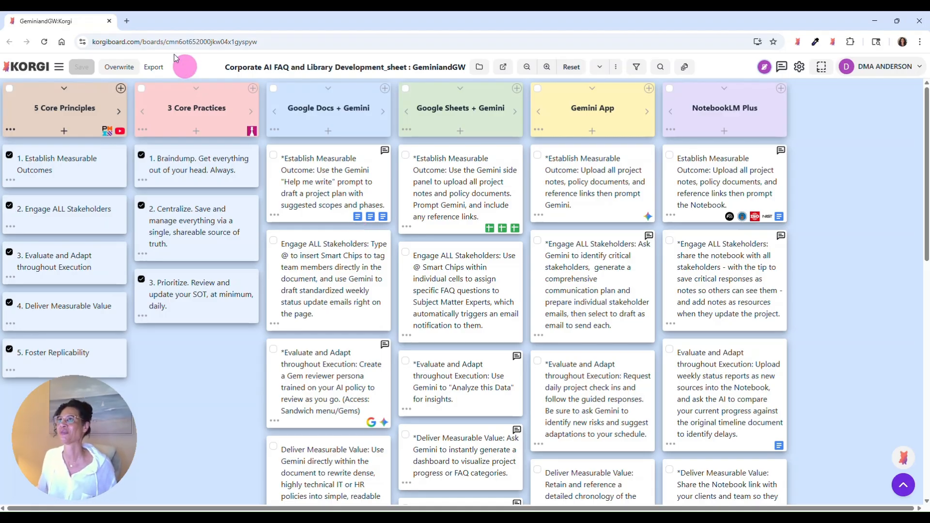
left_click(148, 70)
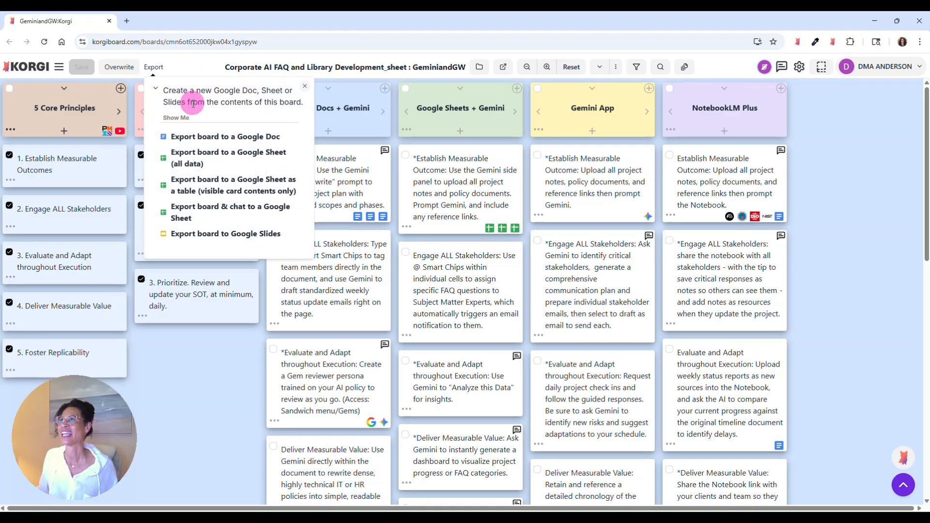
left_click(304, 86)
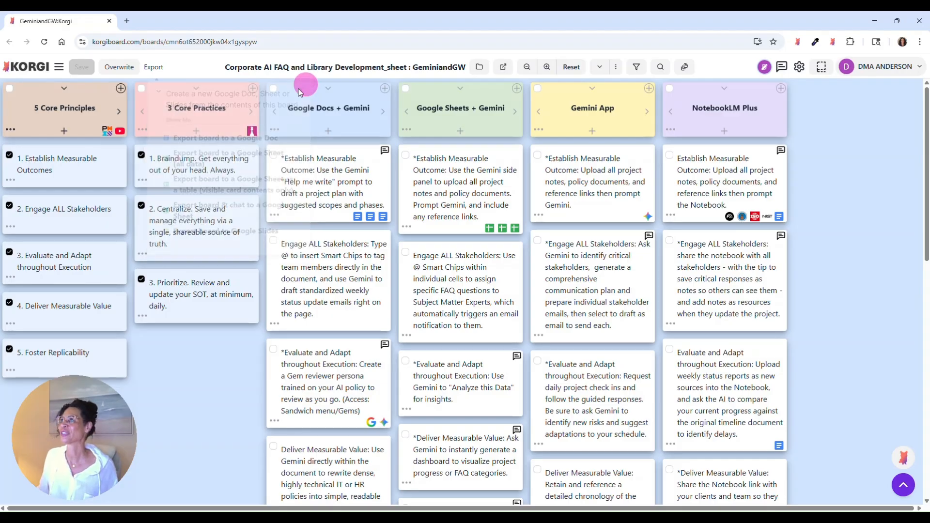
Uncheck all five cards under 5 Core Principles and all three cards under 3 Core Practices
left_click(10, 155)
left_click(10, 207)
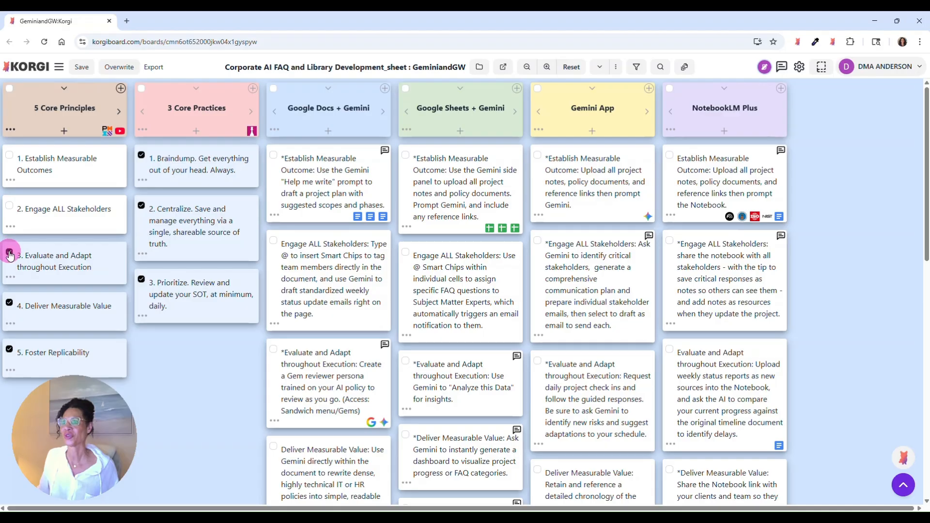
left_click(10, 253)
left_click(9, 303)
left_click(10, 350)
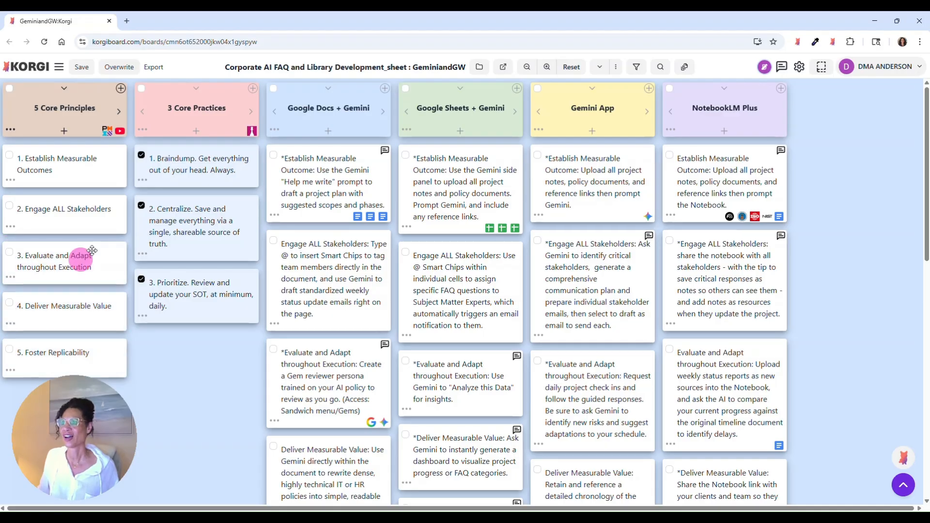
left_click(141, 155)
left_click(141, 206)
left_click(141, 279)
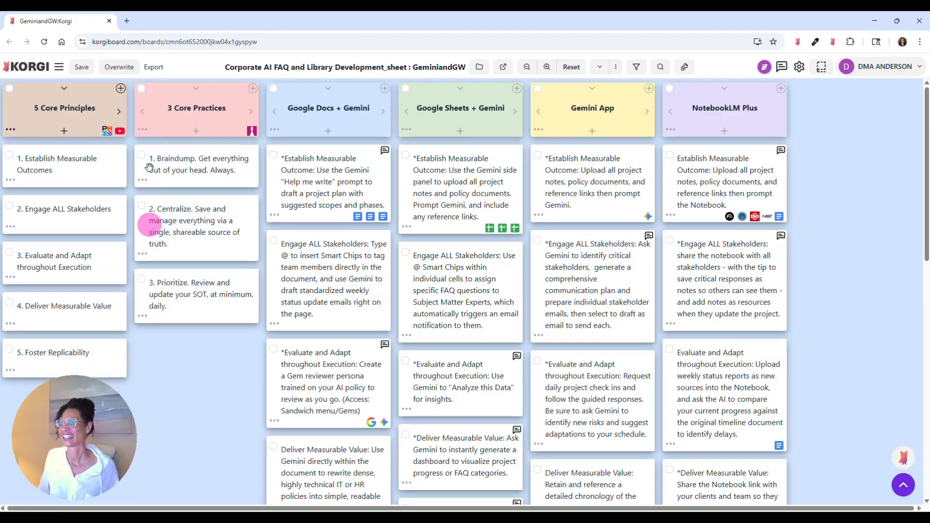
Export the Korgi board to a Google Doc
left_click(151, 73)
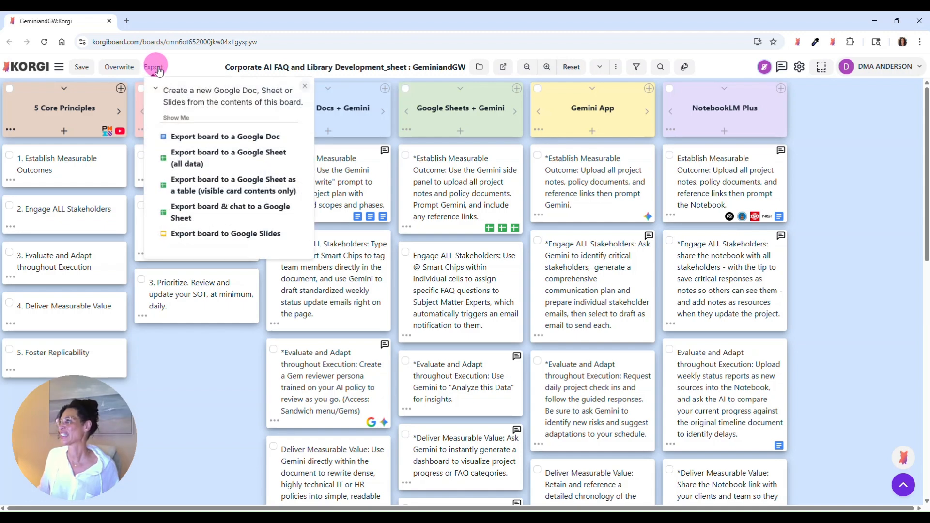
left_click(205, 139)
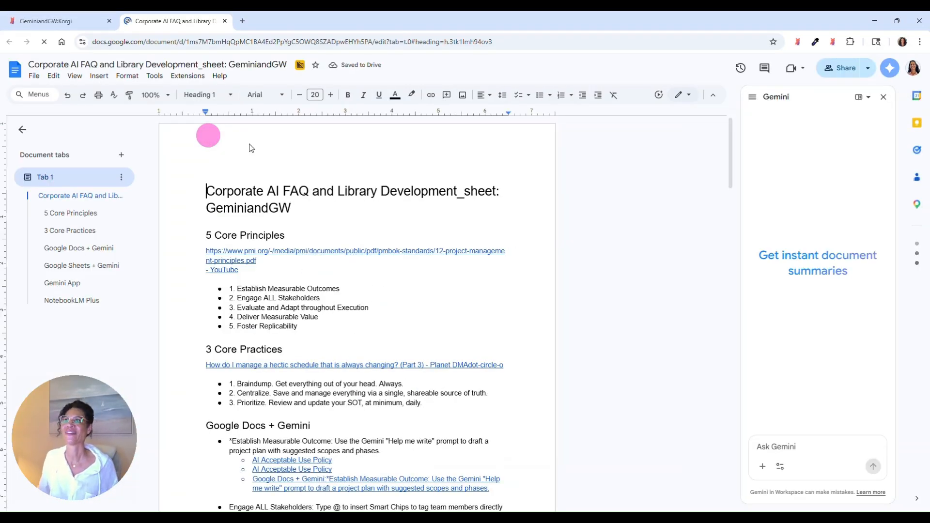
Look through the exported document's sections from 3 Core Practices to NotebookLM Plus, and return to its beginning
left_click(67, 231)
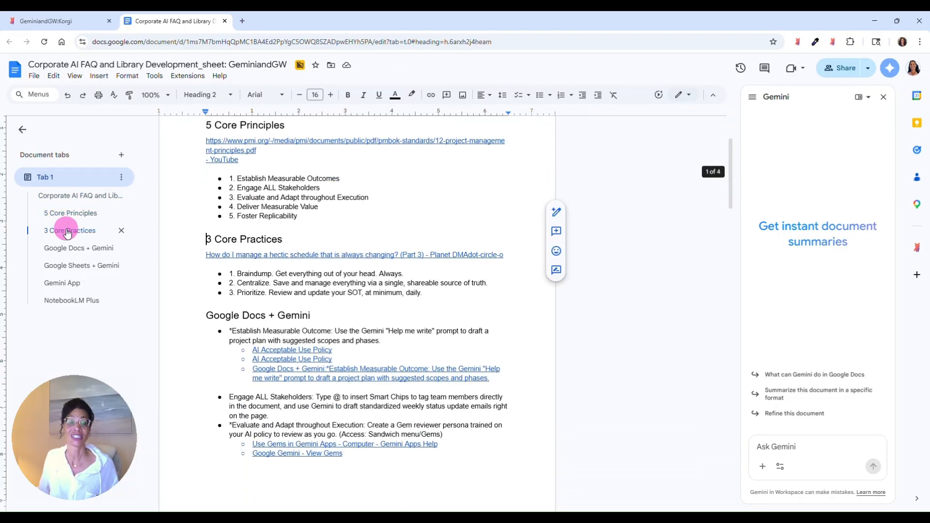
left_click(78, 248)
left_click(76, 266)
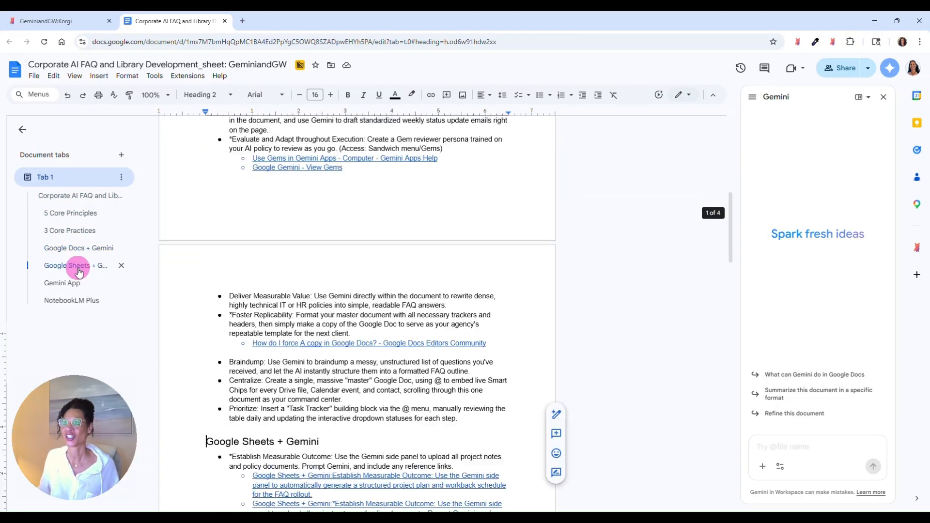
left_click(68, 287)
left_click(68, 299)
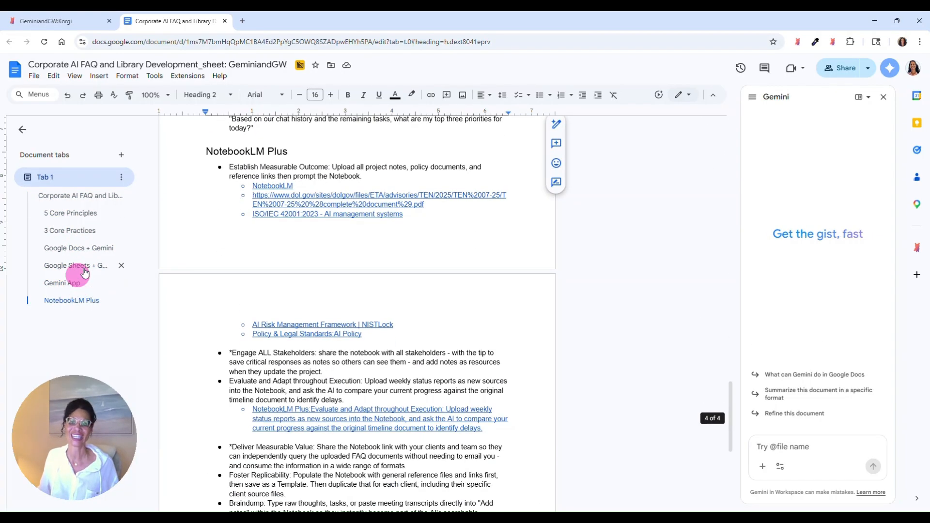
scroll(339, 304, "down", 3)
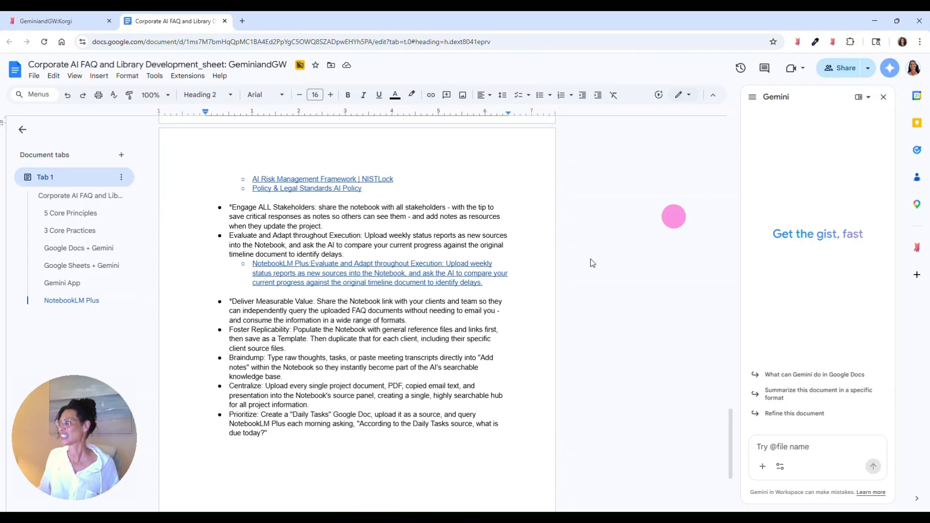
scroll(397, 308, "up", 5)
scroll(397, 308, "up", 20)
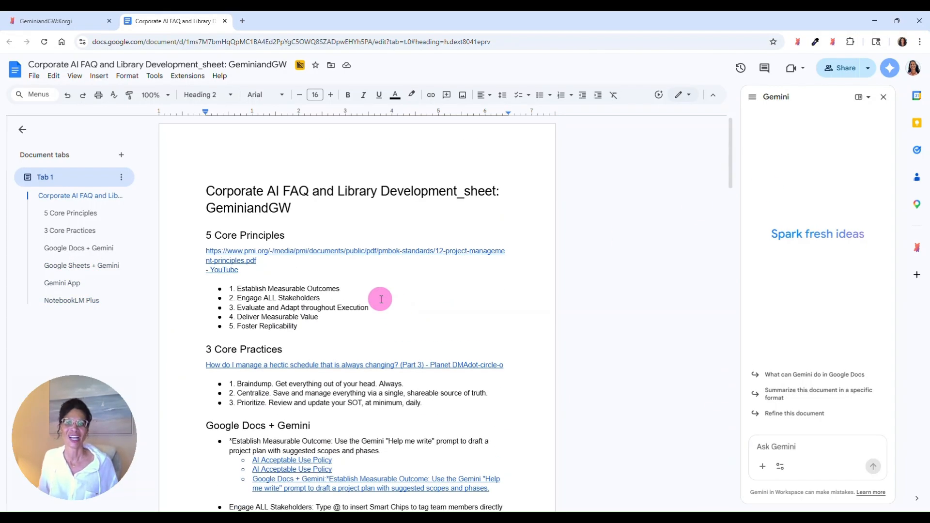